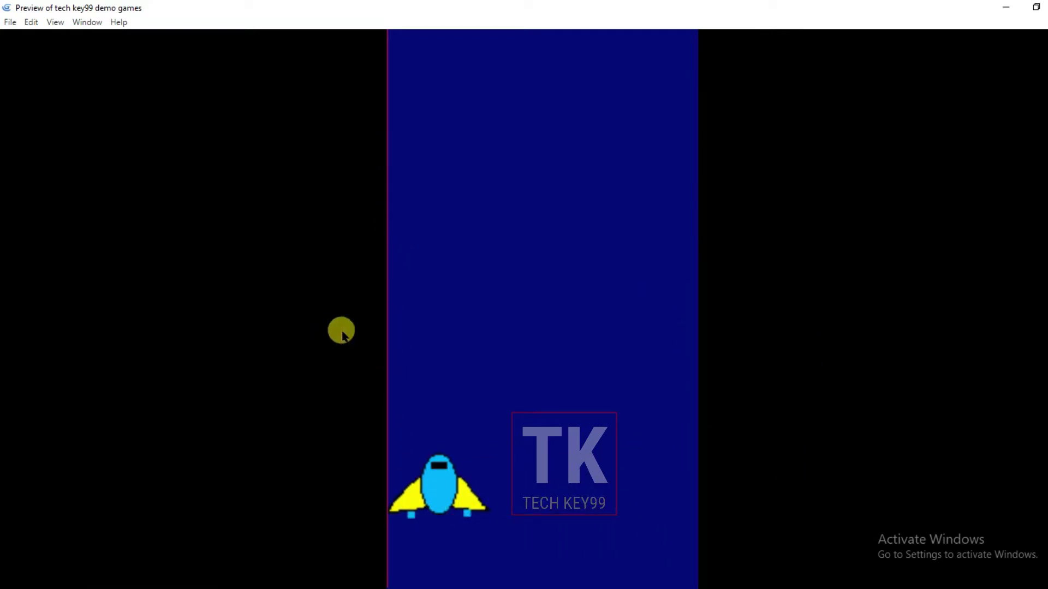
Step: Close the running game preview with Alt+F4 to get back to the Level2 editor
key(alt+F4)
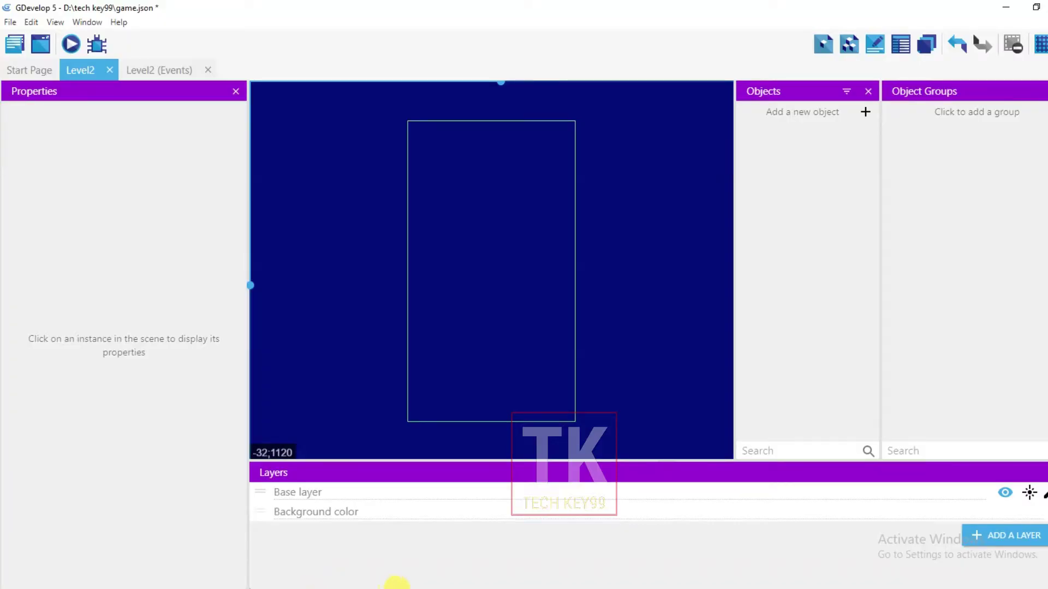
Step: Add a new sprite object, rename it from NewObject to player, and add its first animation
click(864, 115)
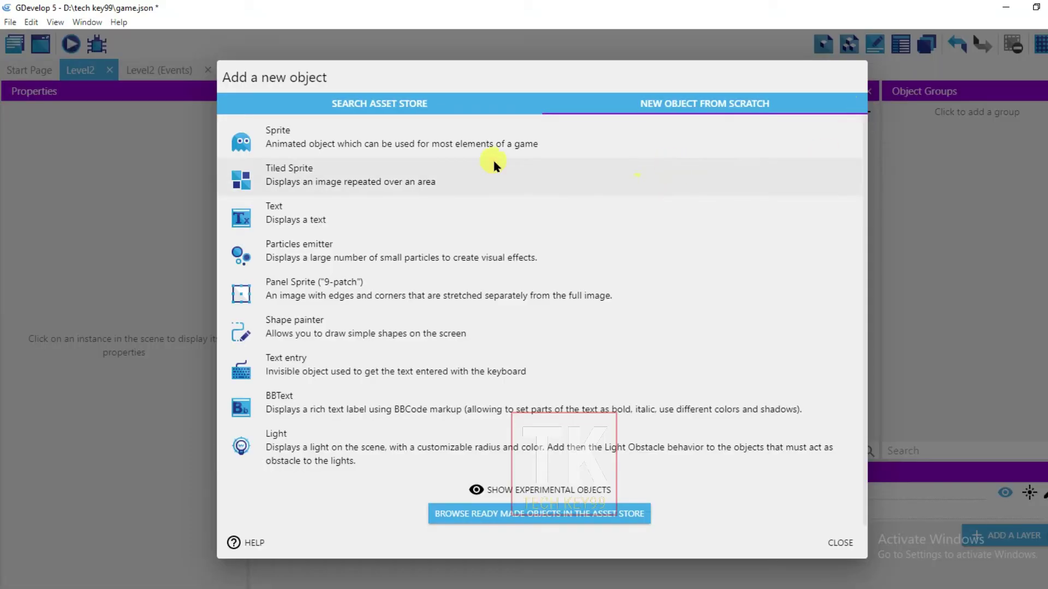
click(343, 141)
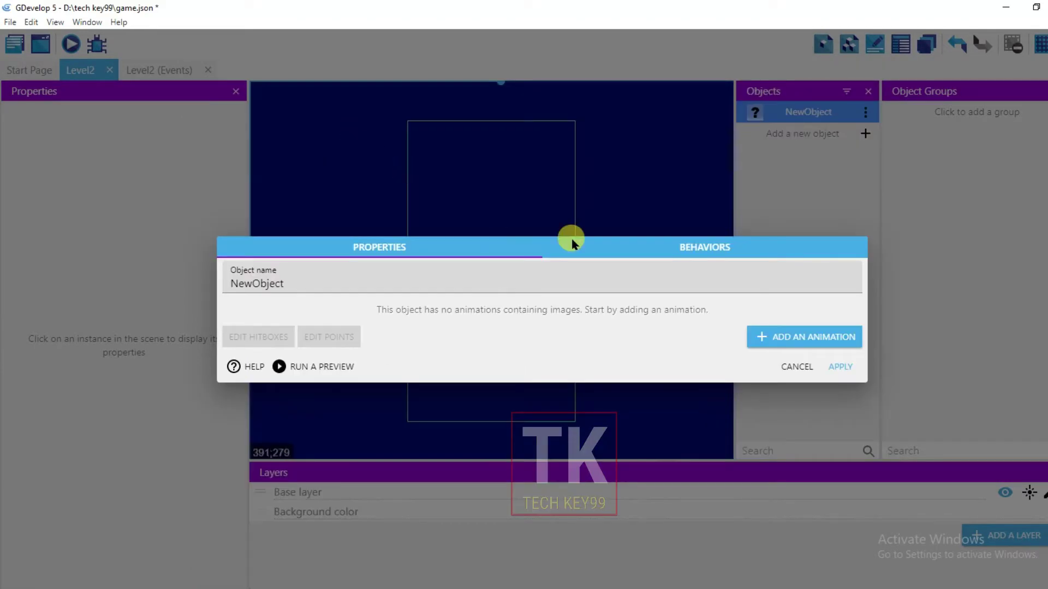
click(370, 279)
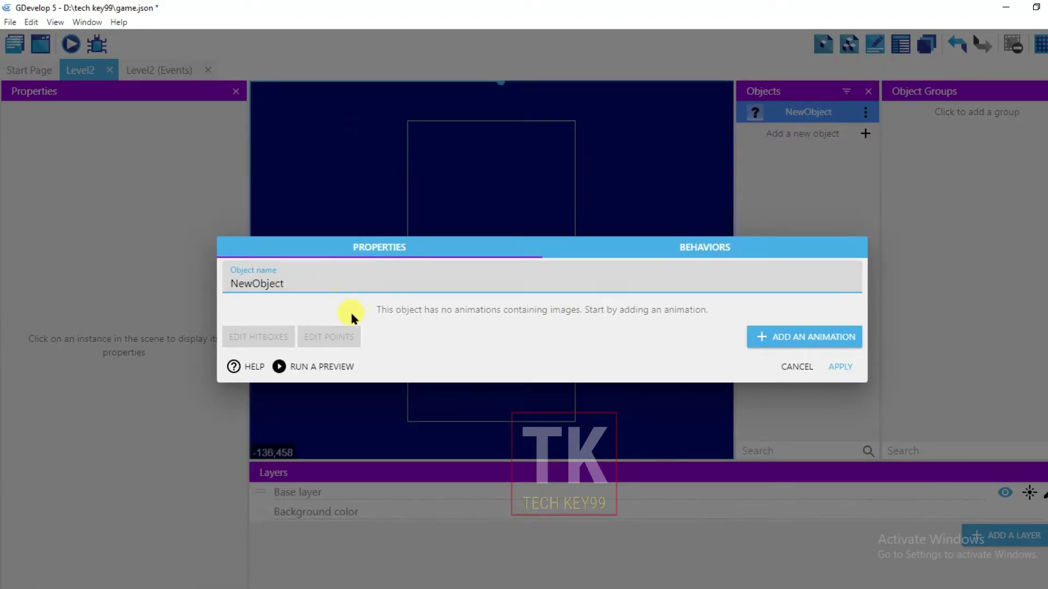
key(BackSpace)
key(BackSpace)
key(BackSpace)
key(BackSpace)
key(BackSpace)
key(BackSpace)
text(play)
text(er)
click(788, 335)
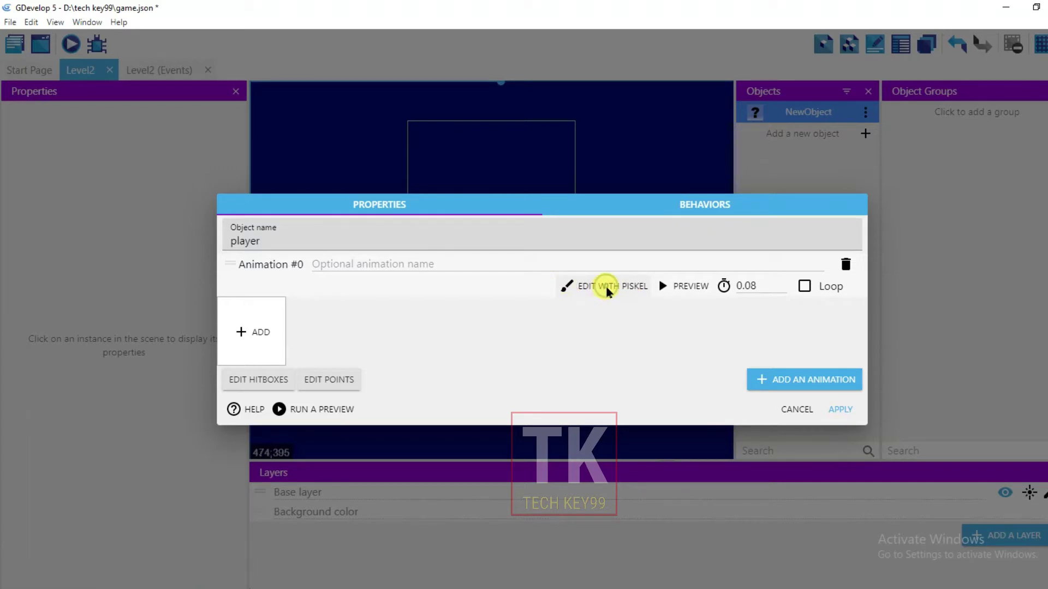
Step: In Piskel, draw a 1px oval ship body and a triangular wing outline on each side
click(606, 289)
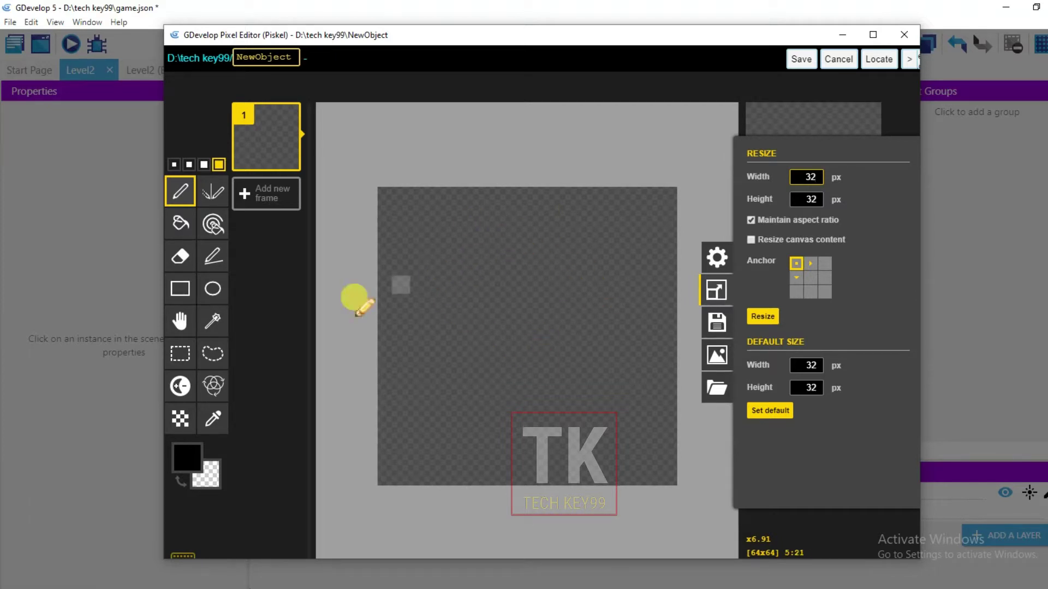
click(210, 290)
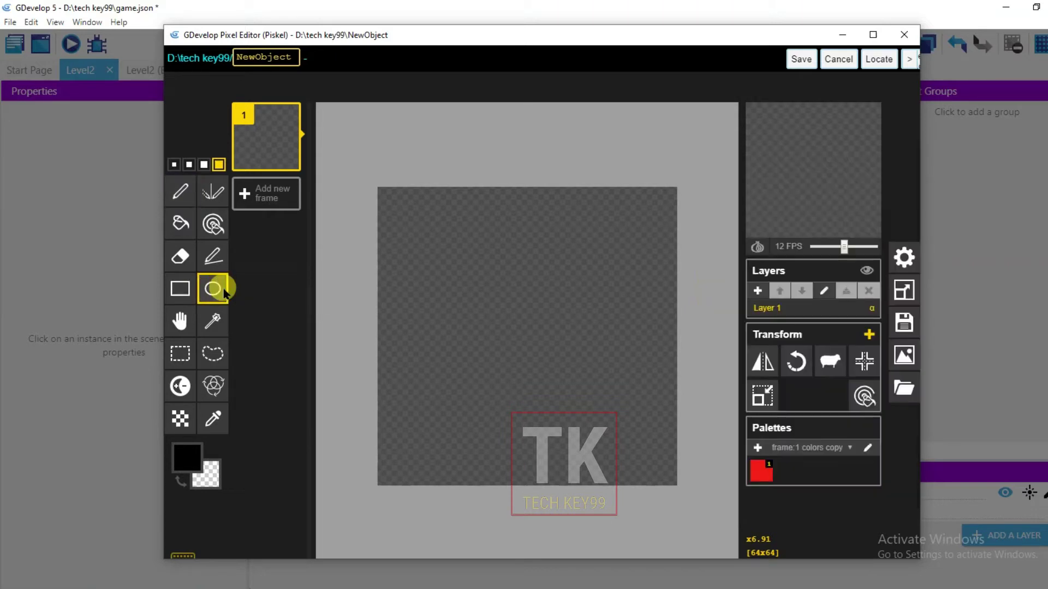
click(173, 164)
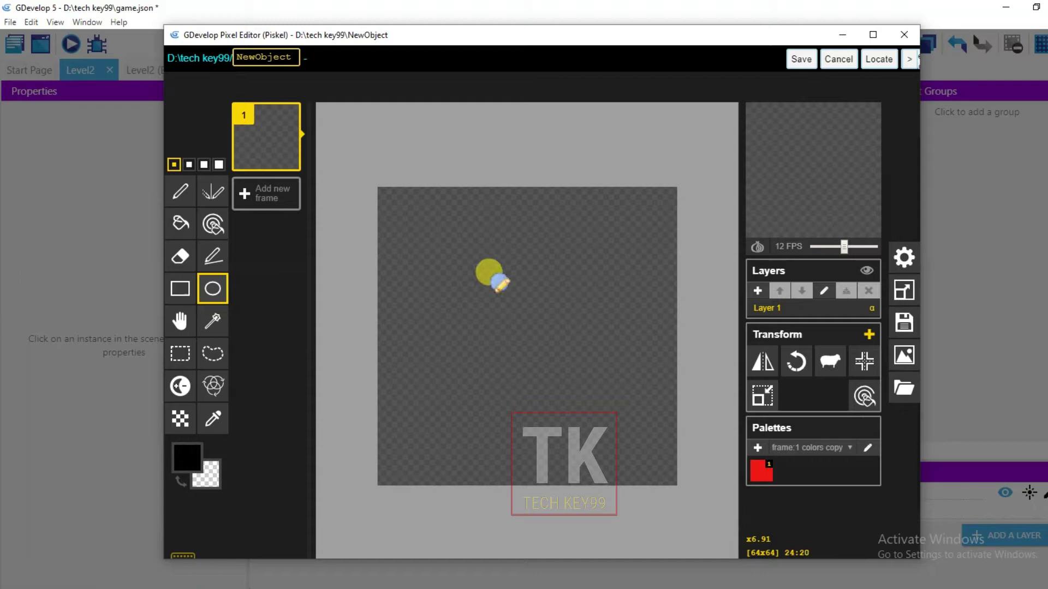
mouse_move(488, 260)
mouse_down()
mouse_move(597, 423)
mouse_move(583, 418)
mouse_up()
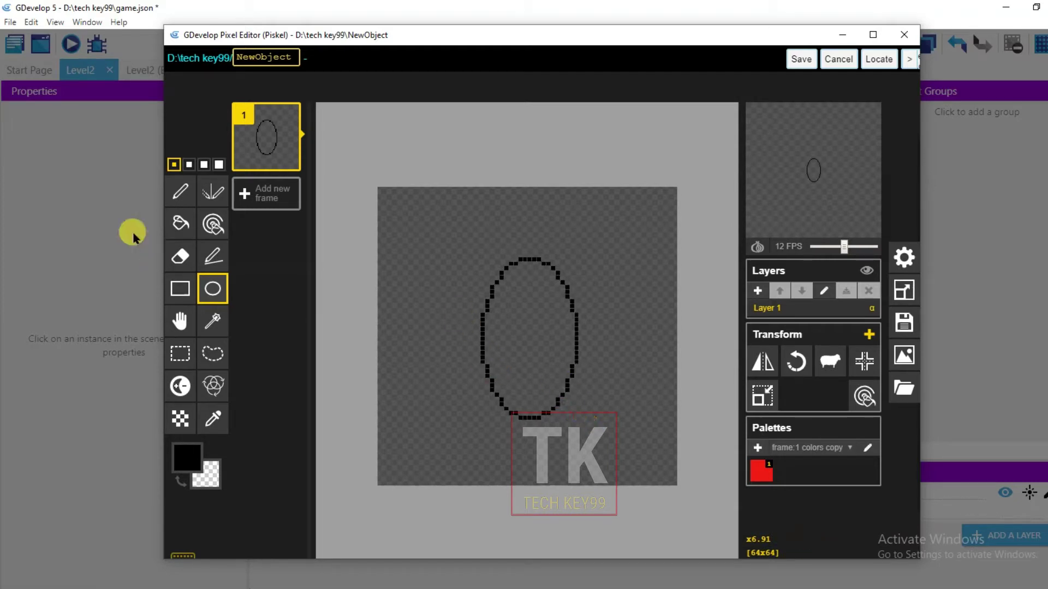
click(183, 193)
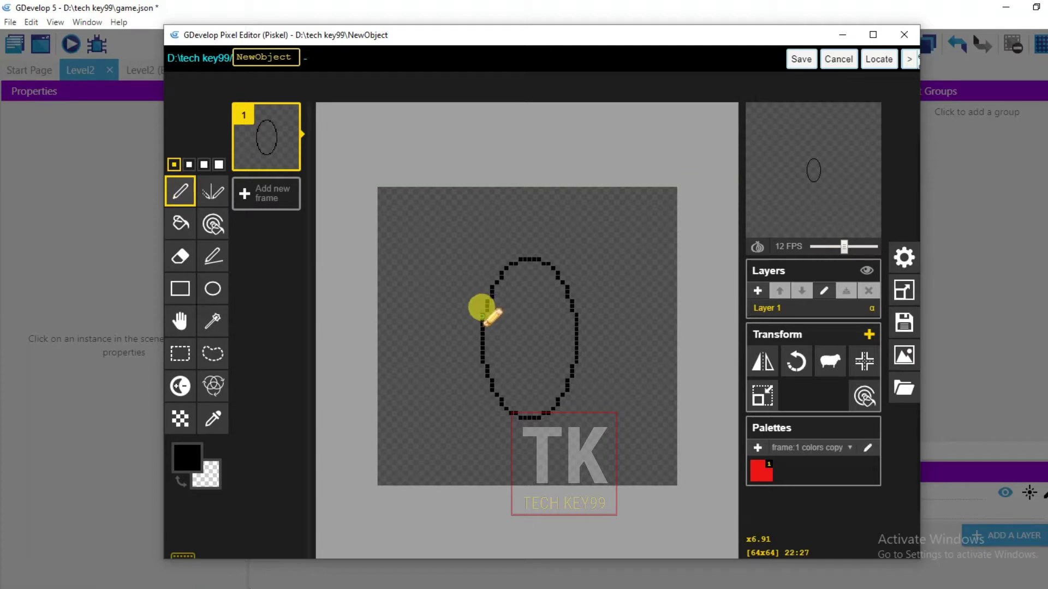
mouse_move(481, 309)
mouse_down()
mouse_move(400, 399)
mouse_move(496, 400)
mouse_up()
mouse_move(580, 314)
mouse_down()
mouse_move(652, 399)
mouse_move(559, 400)
mouse_up()
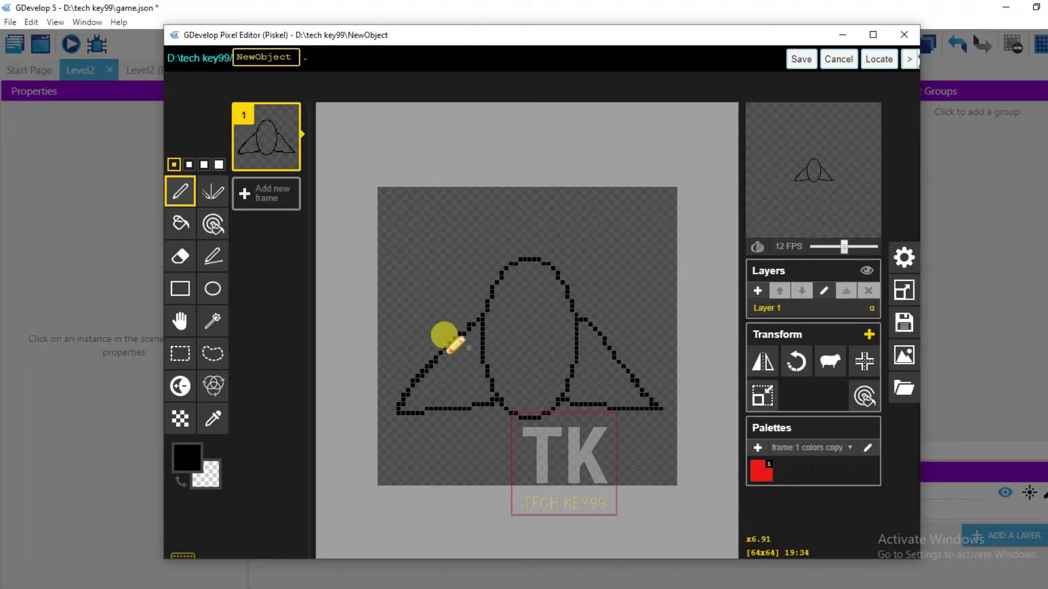
Step: Fill both wings with bright yellow and the oval body with light blue
click(182, 226)
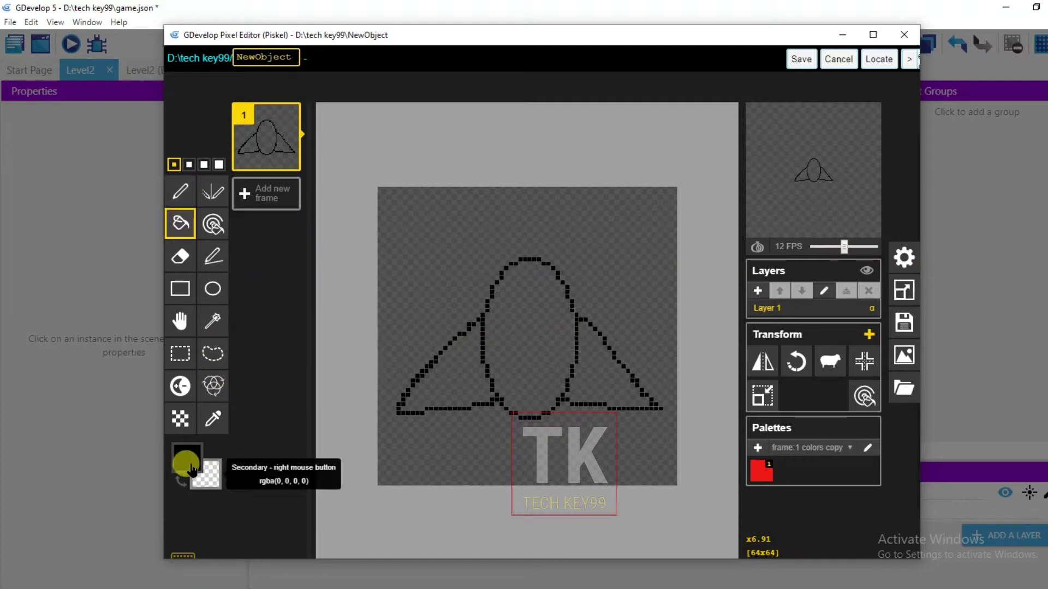
click(187, 461)
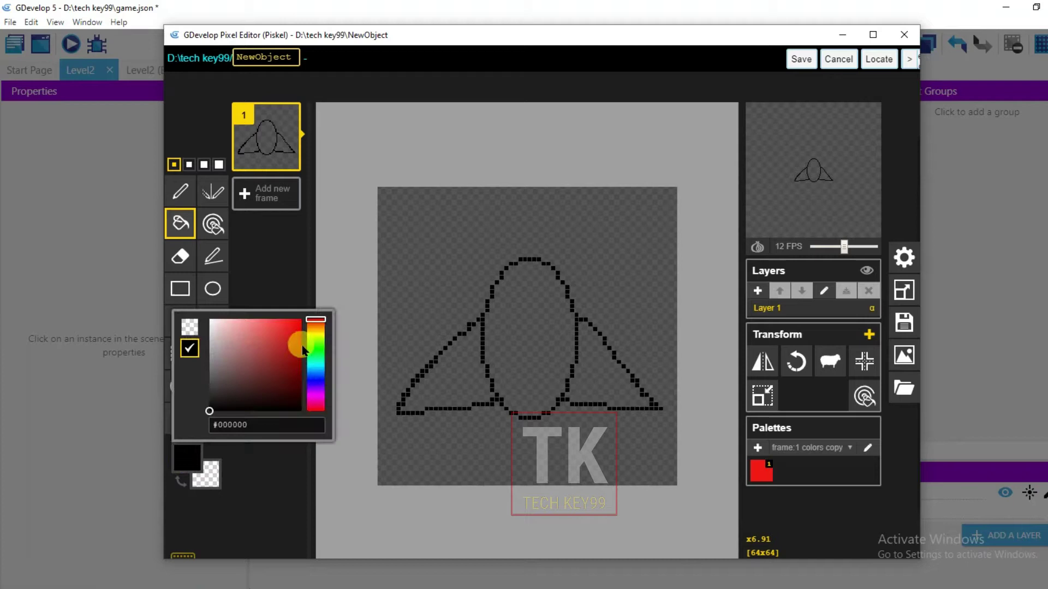
click(316, 337)
click(299, 320)
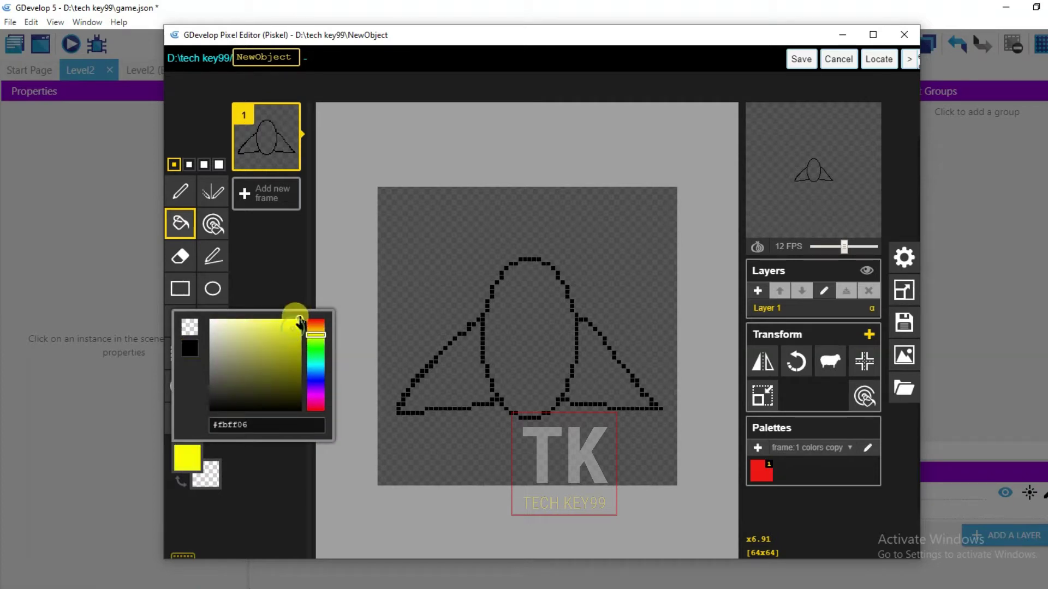
click(275, 271)
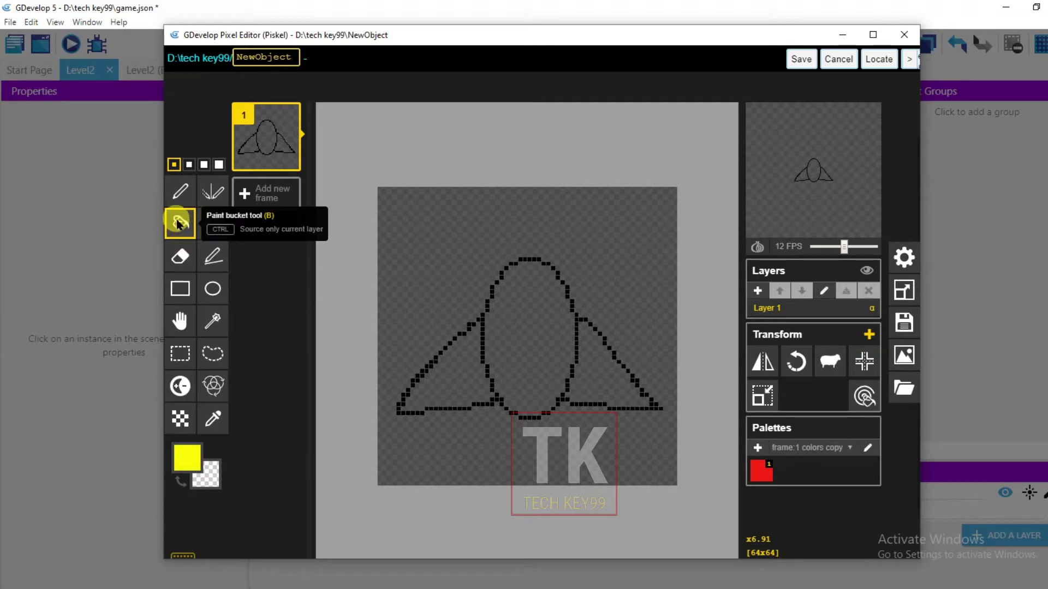
click(459, 359)
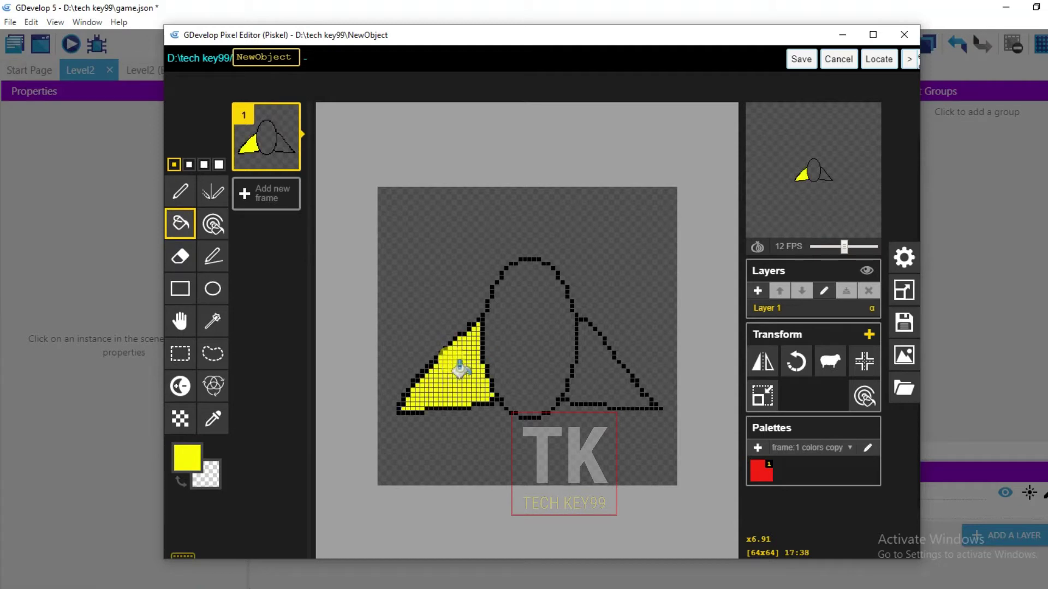
click(602, 368)
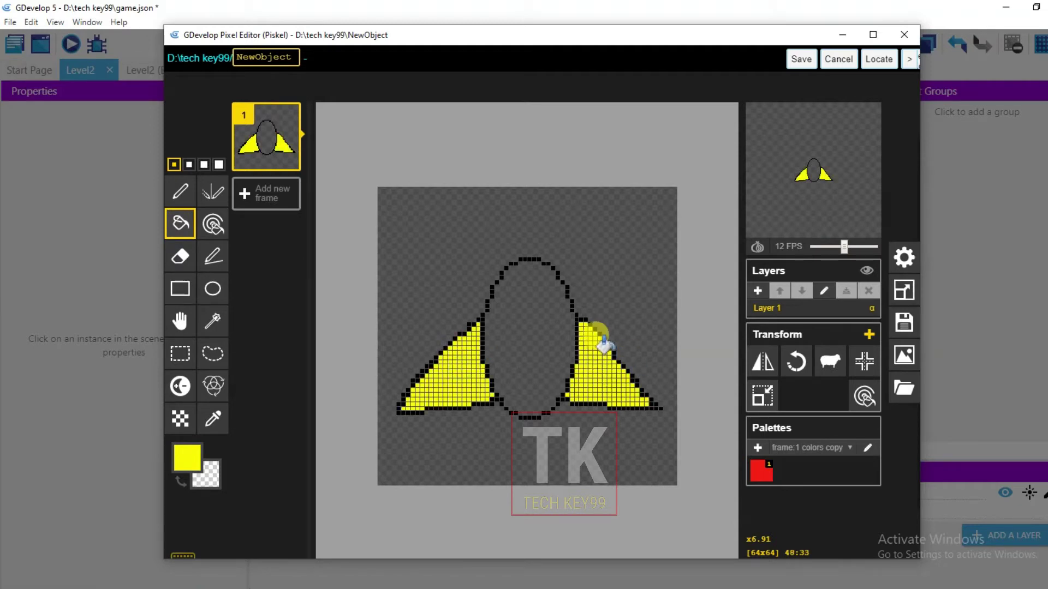
click(185, 460)
click(335, 370)
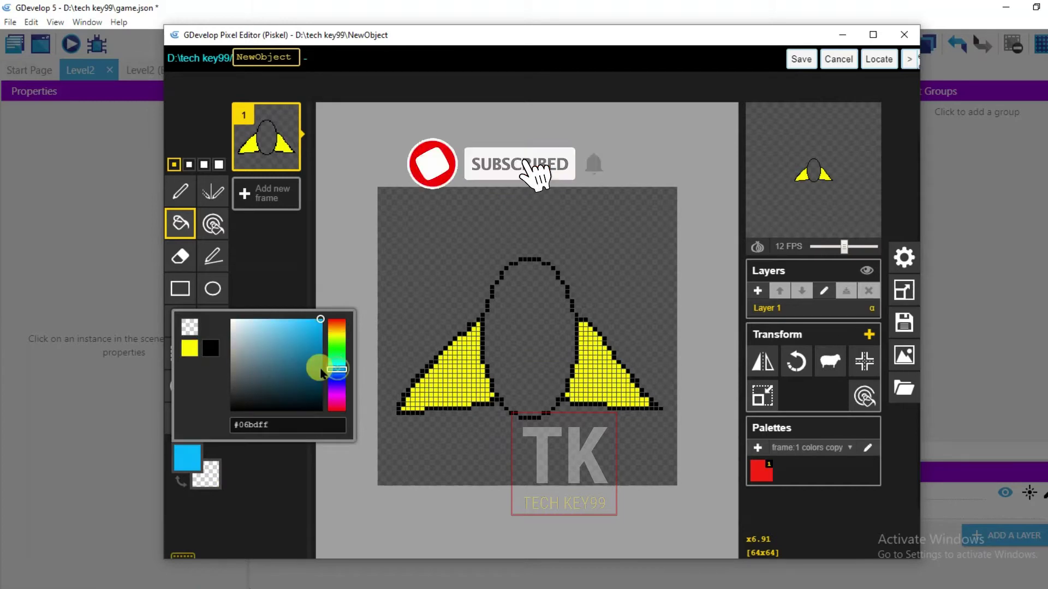
click(512, 314)
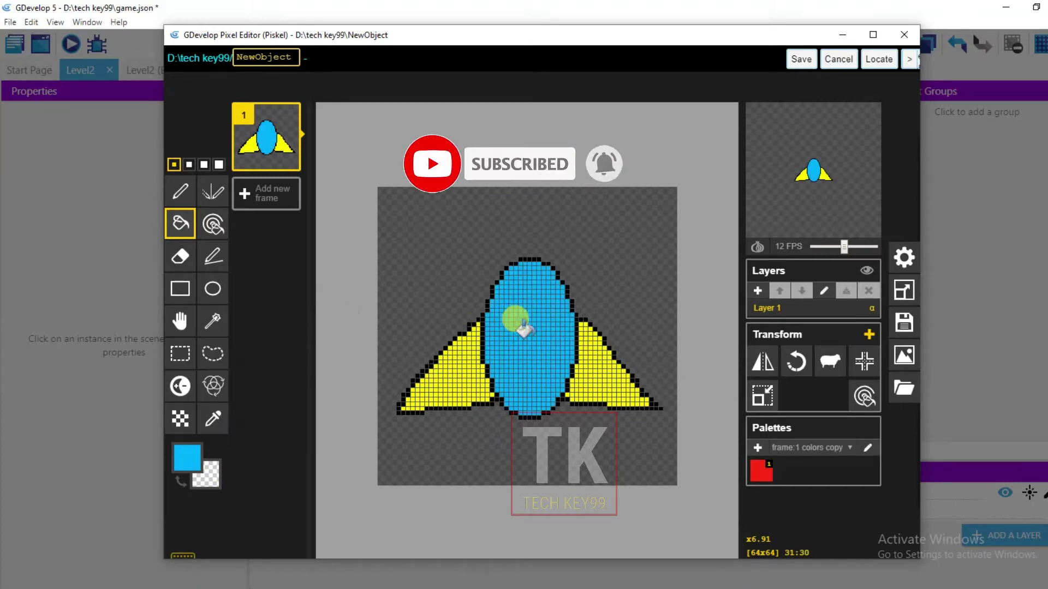
Step: Switch to a pure red with a thicker pen and extend the red visor across the head
click(191, 468)
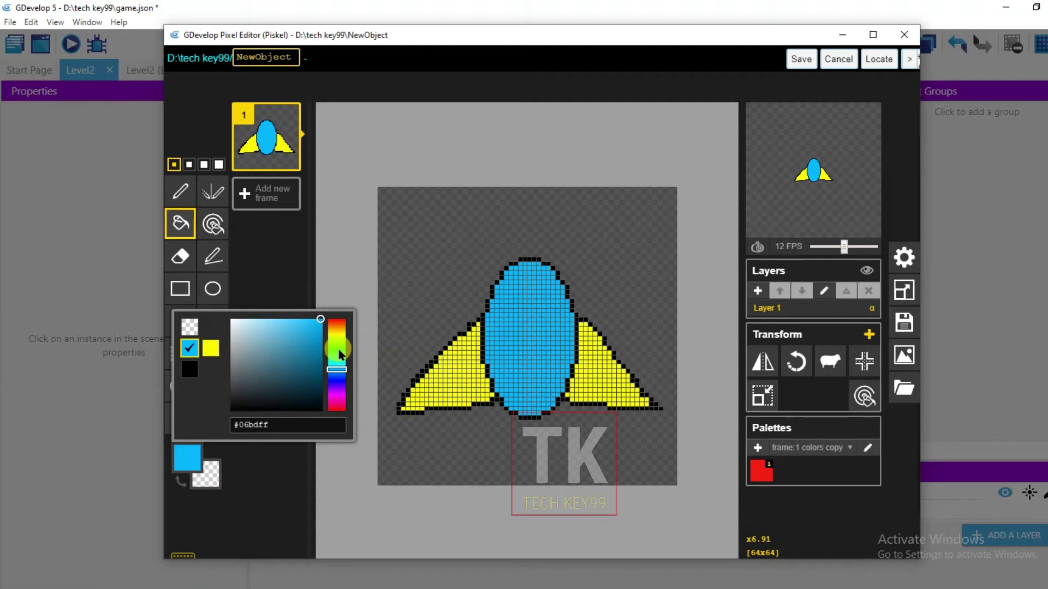
click(336, 322)
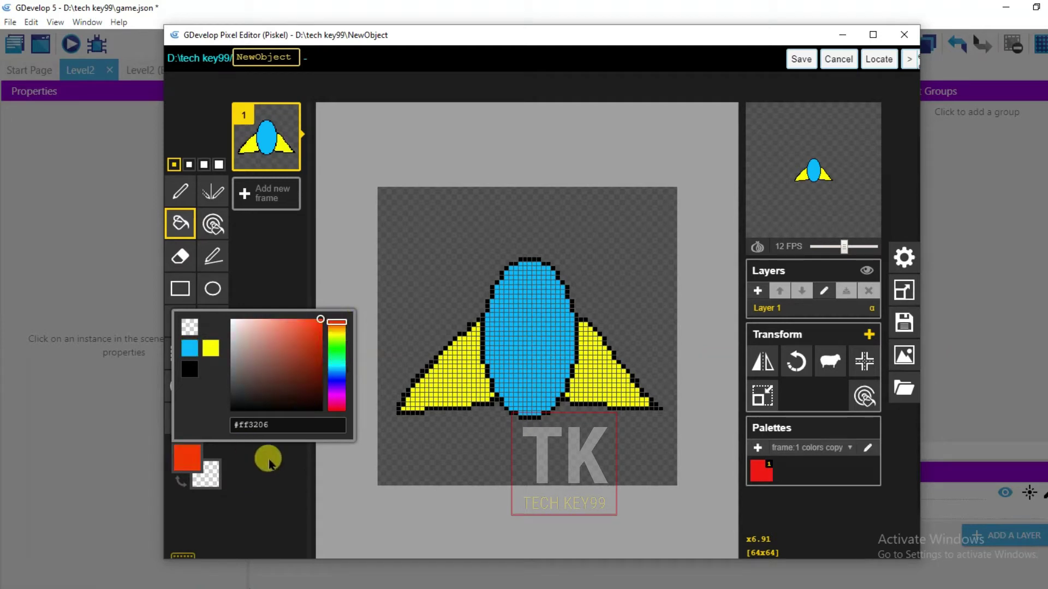
click(306, 320)
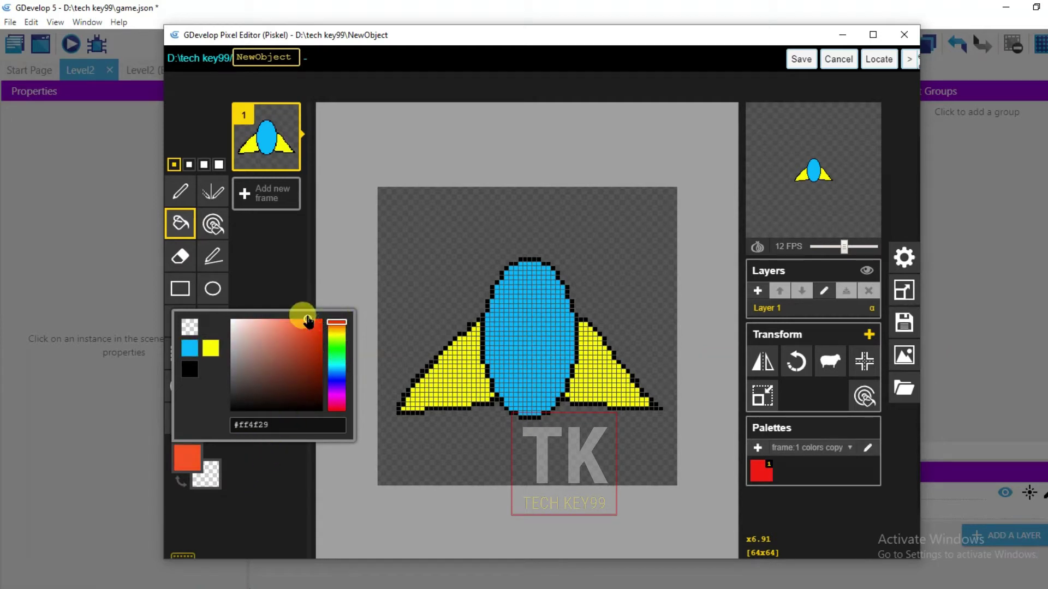
click(316, 320)
drag(333, 326, 336, 412)
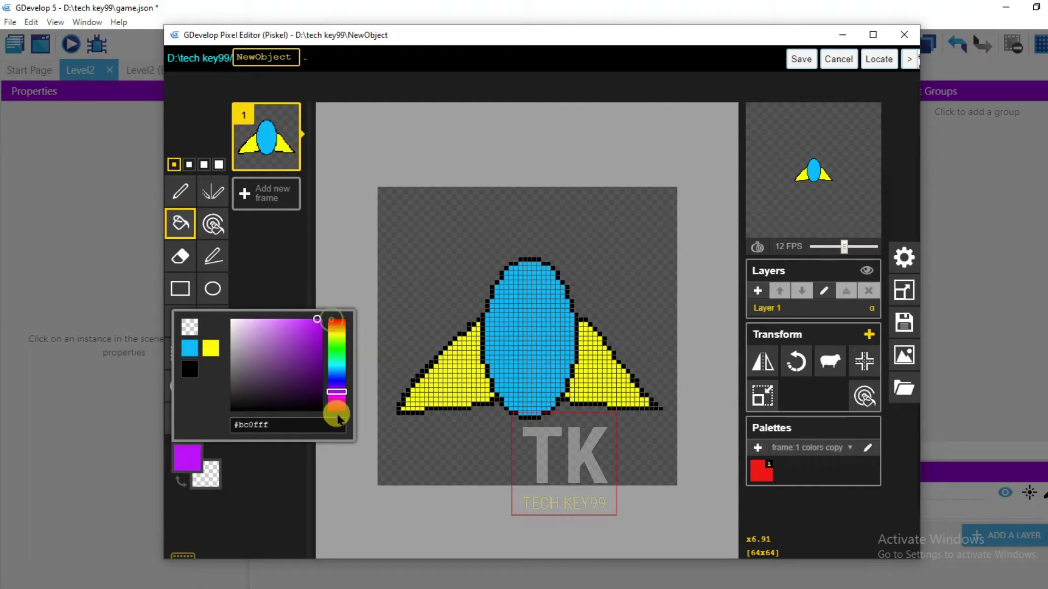
click(304, 486)
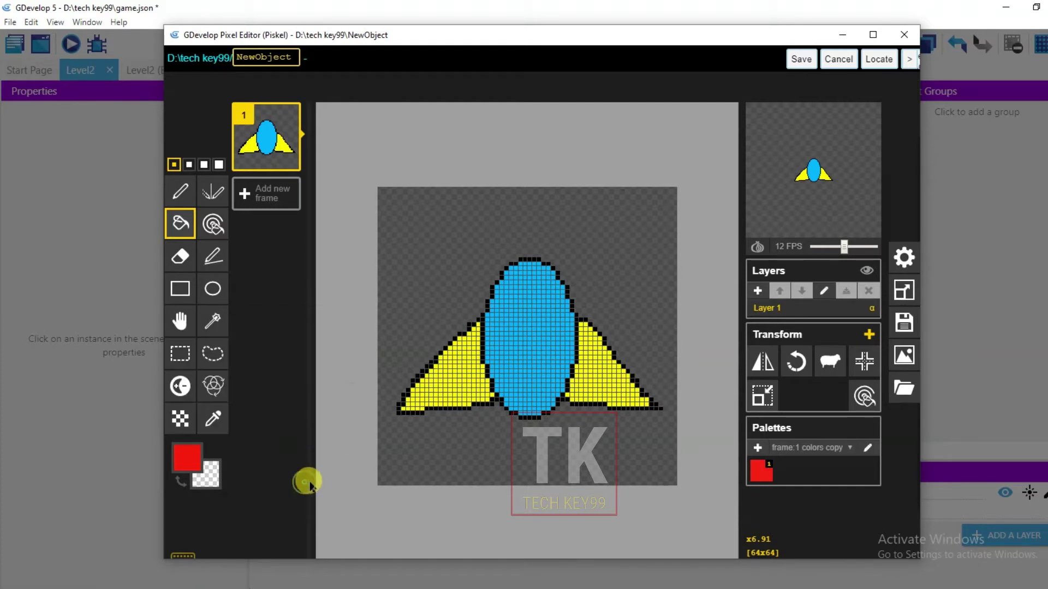
click(219, 164)
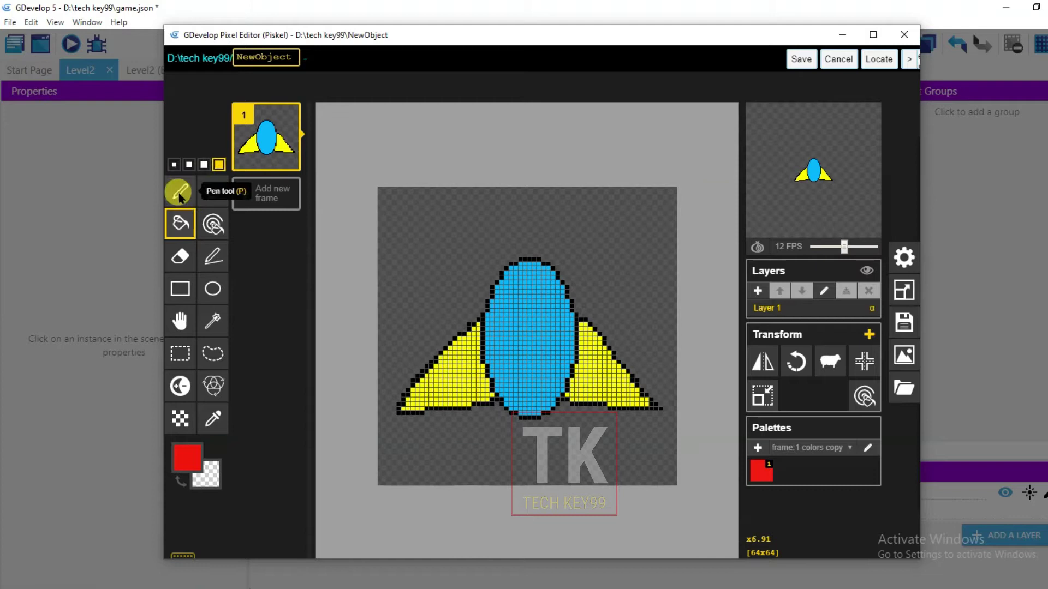
click(180, 191)
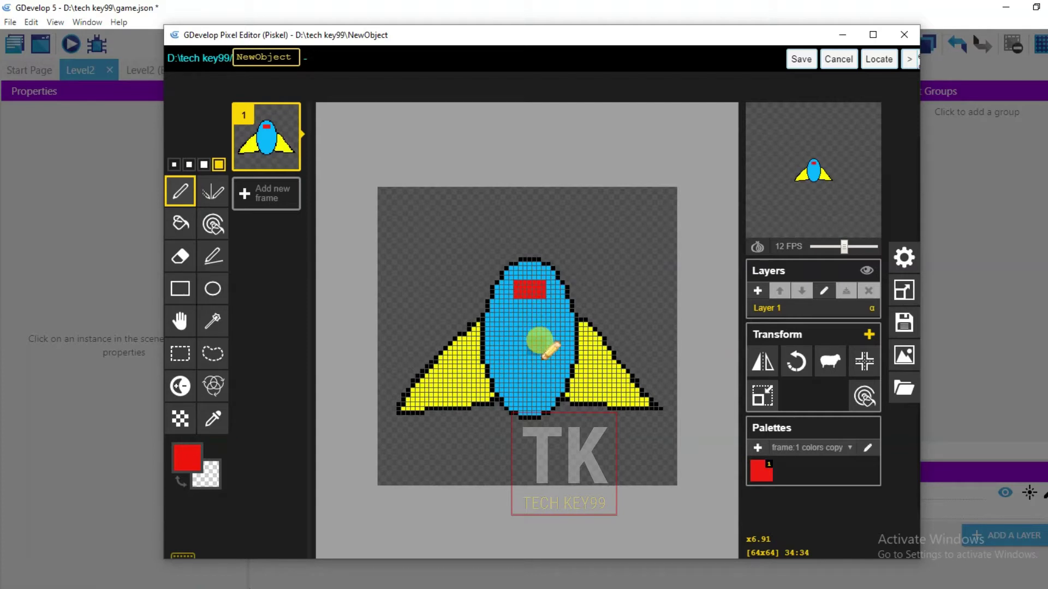
click(532, 297)
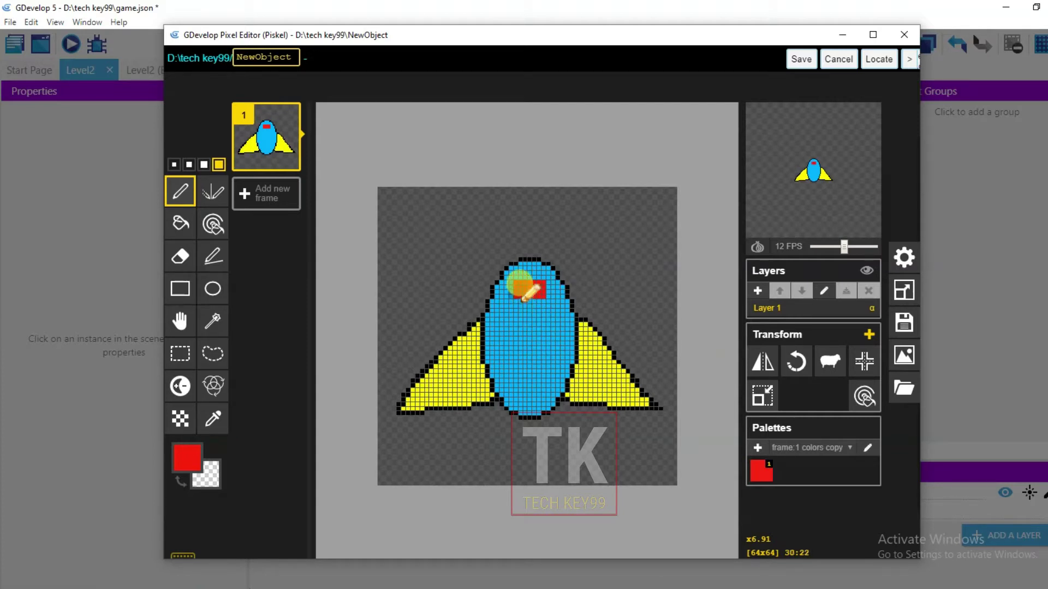
drag(520, 286, 539, 284)
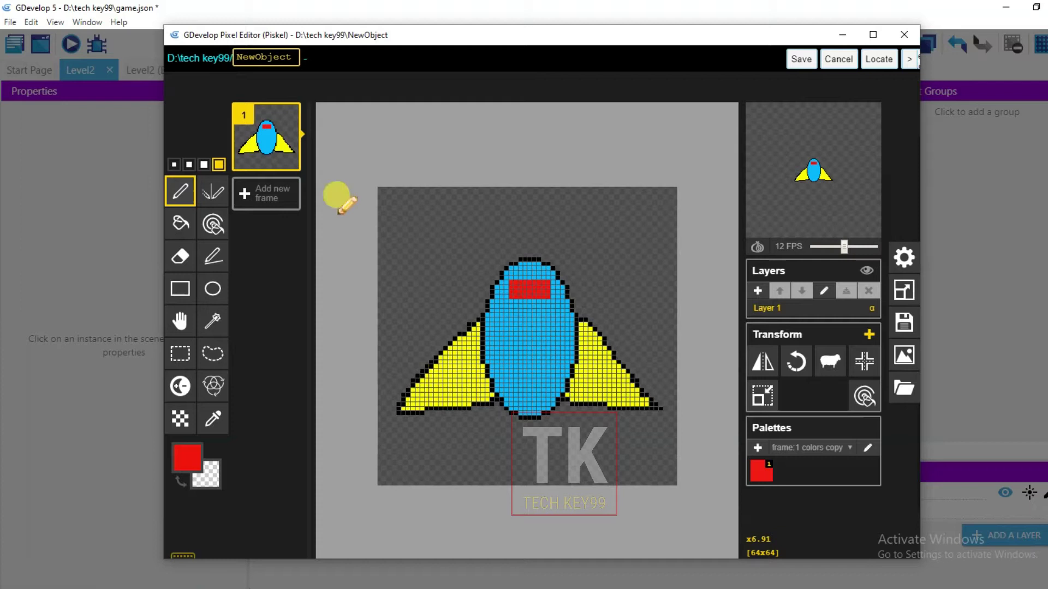
Step: Duplicate frame 1 and paint the visor black on the new frame
click(290, 158)
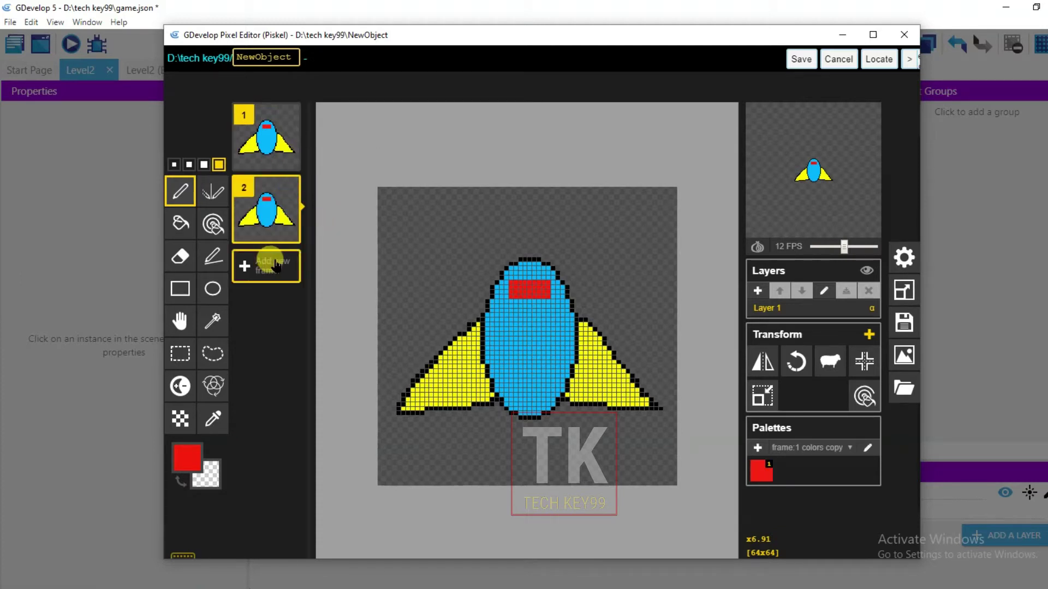
click(187, 456)
click(210, 369)
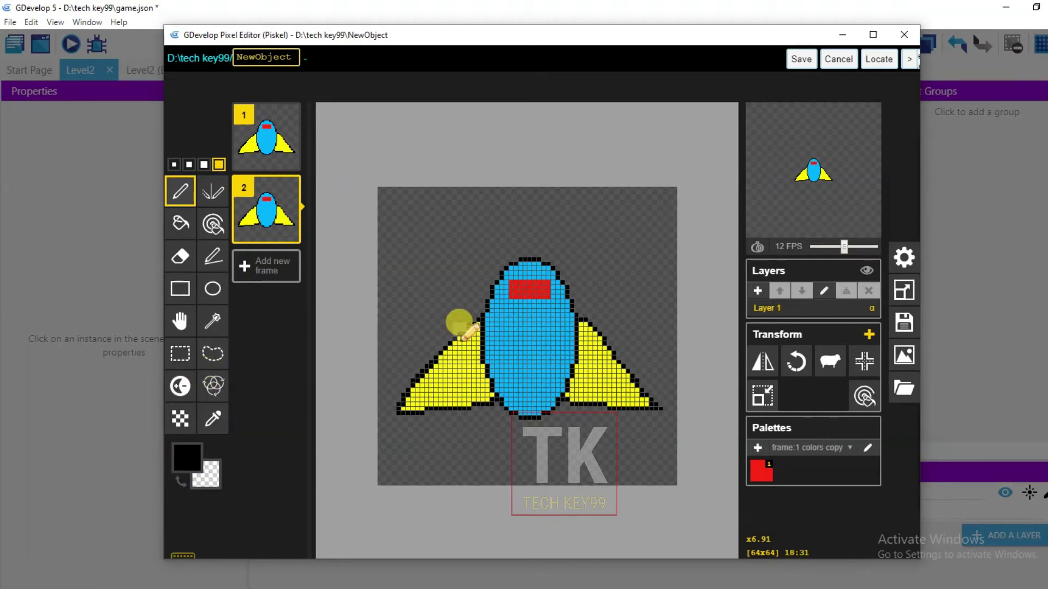
mouse_move(524, 293)
mouse_down()
mouse_move(542, 293)
mouse_move(533, 292)
mouse_up()
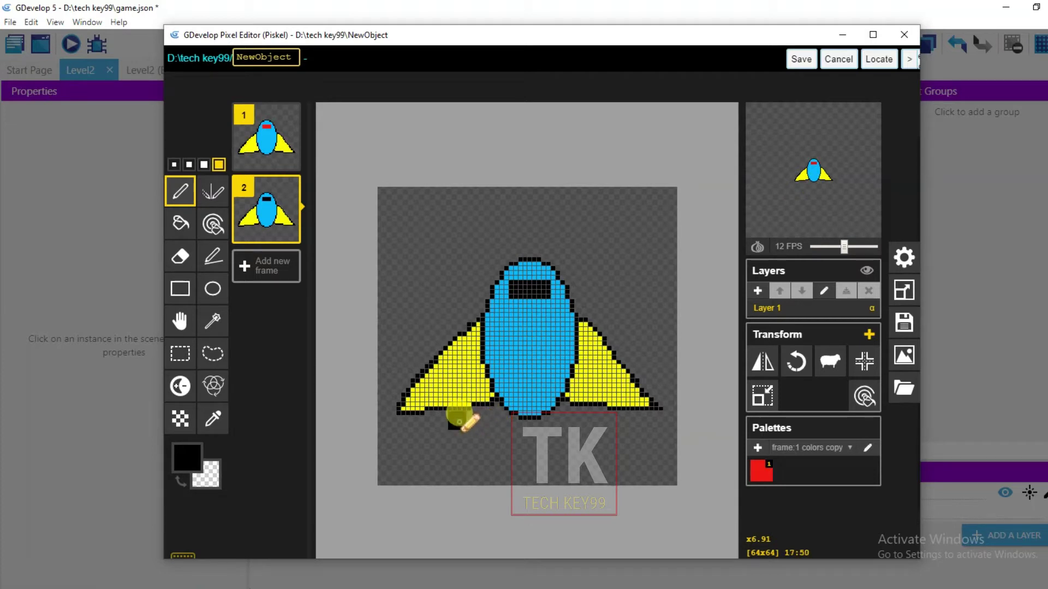
Step: Add small blue thruster blocks below the left and right wings
click(455, 419)
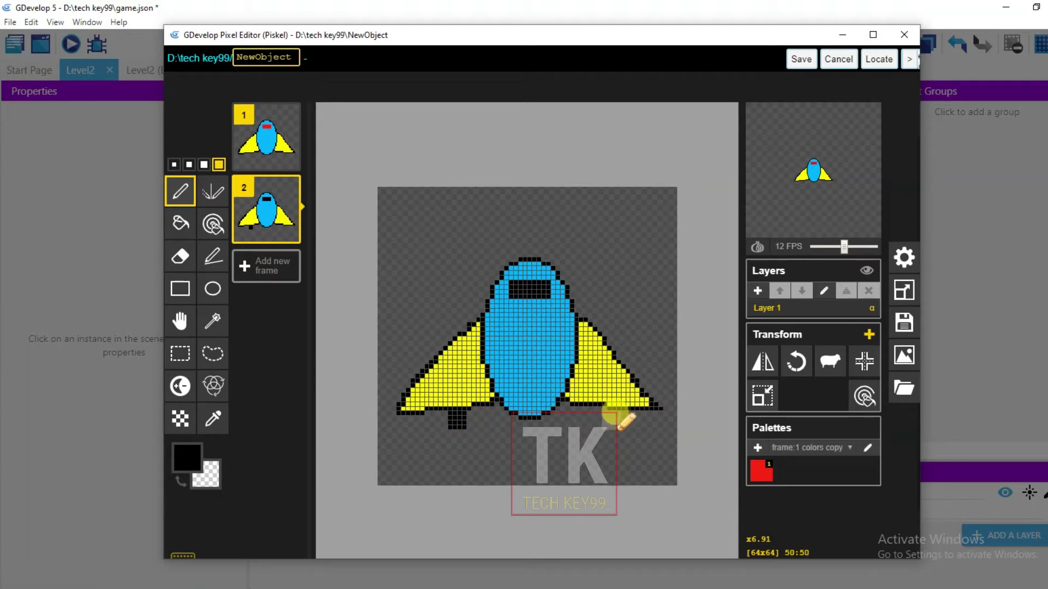
click(188, 457)
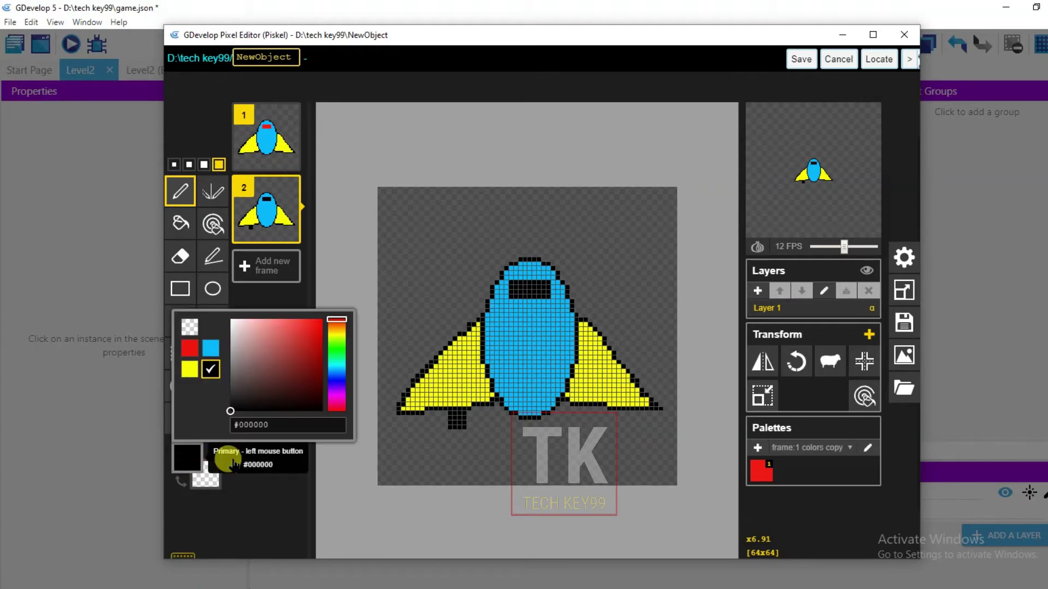
click(211, 348)
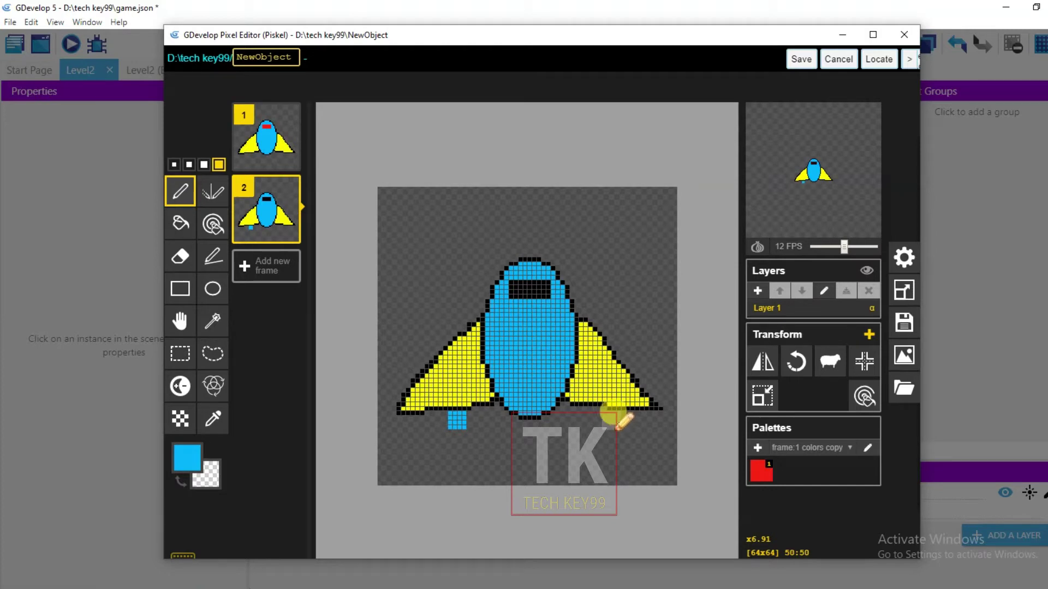
click(602, 417)
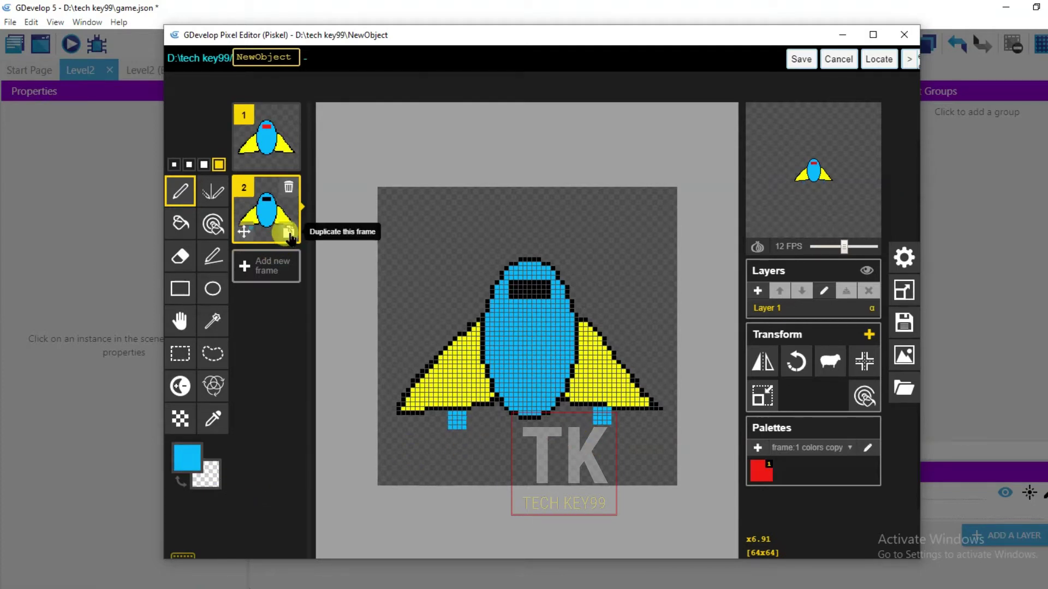
Step: Duplicate frame 2, paint red flames below both thrusters, and save the animation
click(288, 234)
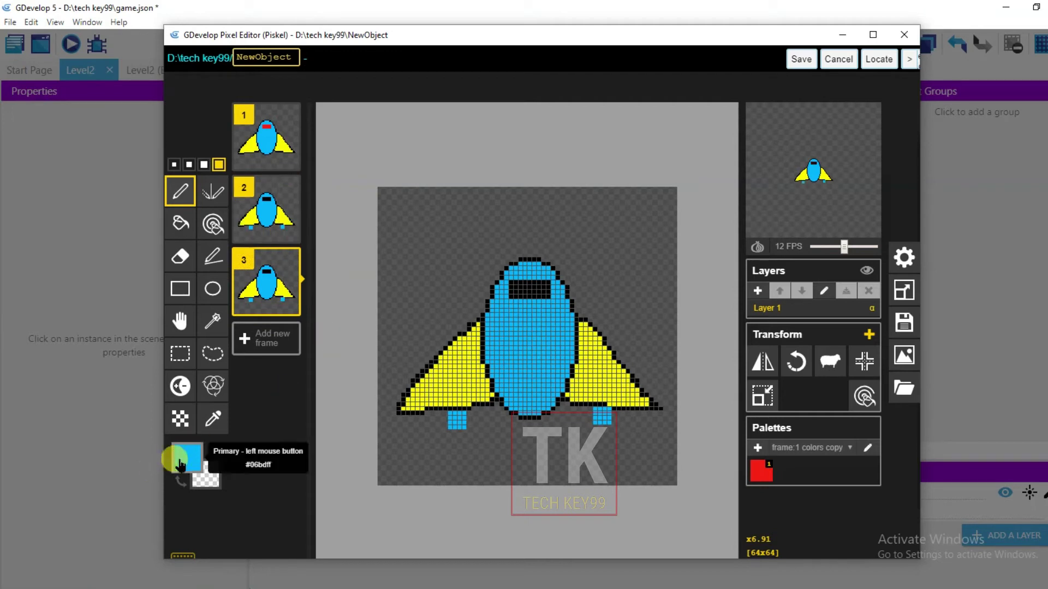
click(177, 460)
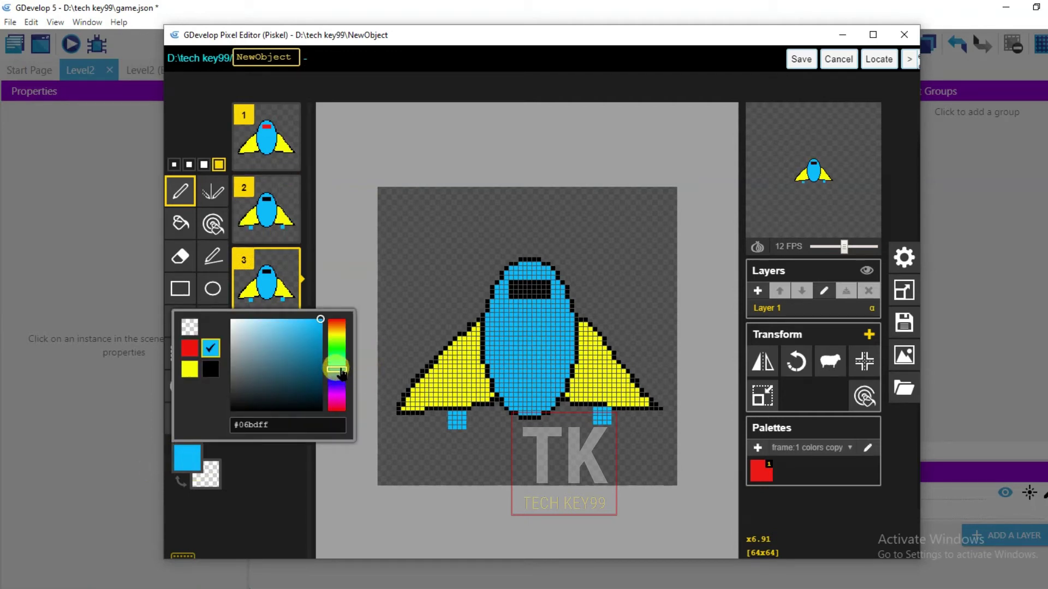
click(342, 383)
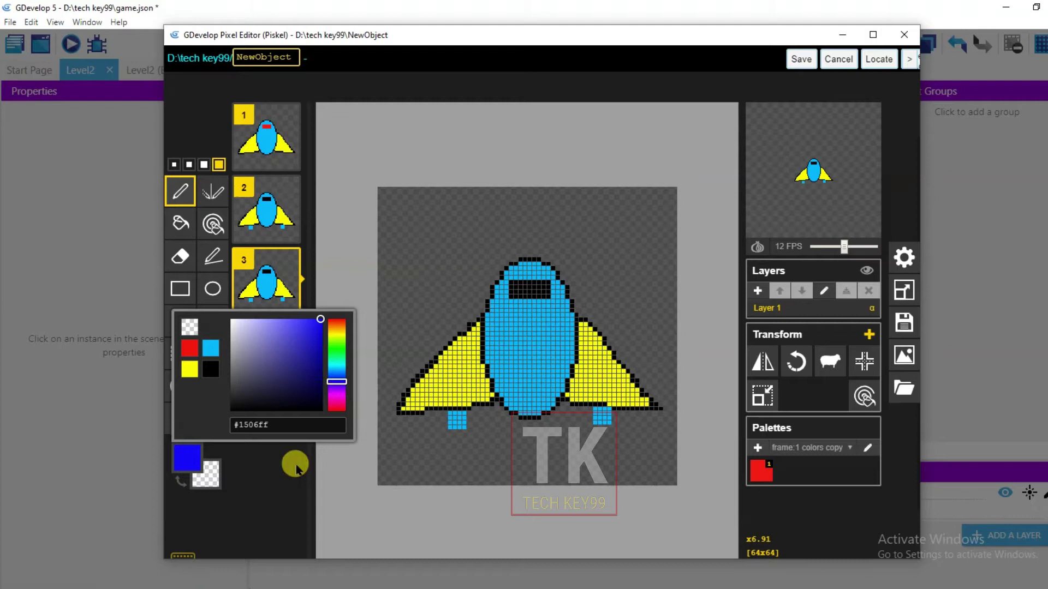
click(337, 406)
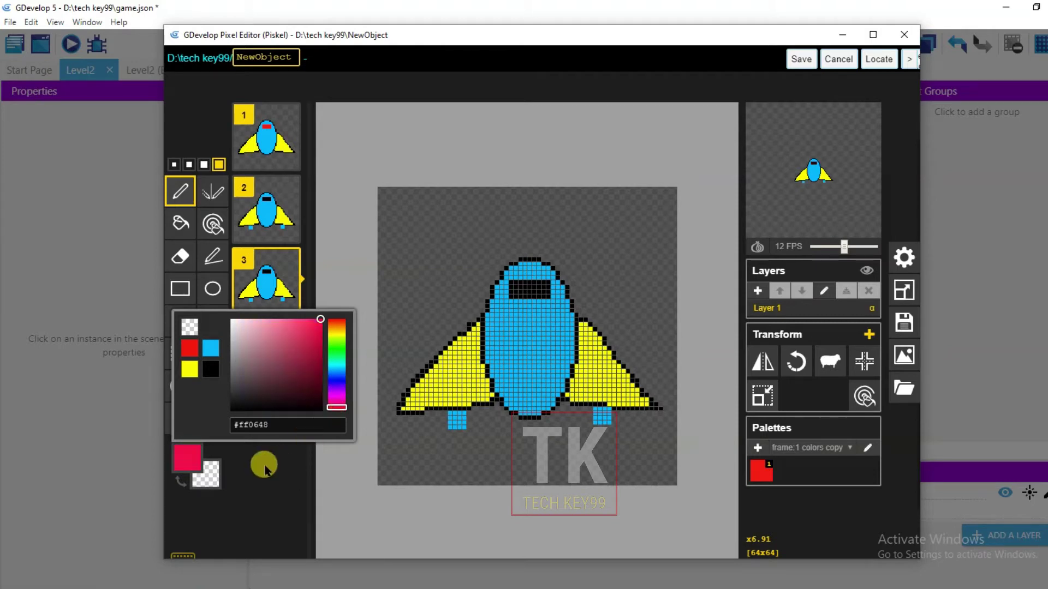
click(282, 465)
click(459, 432)
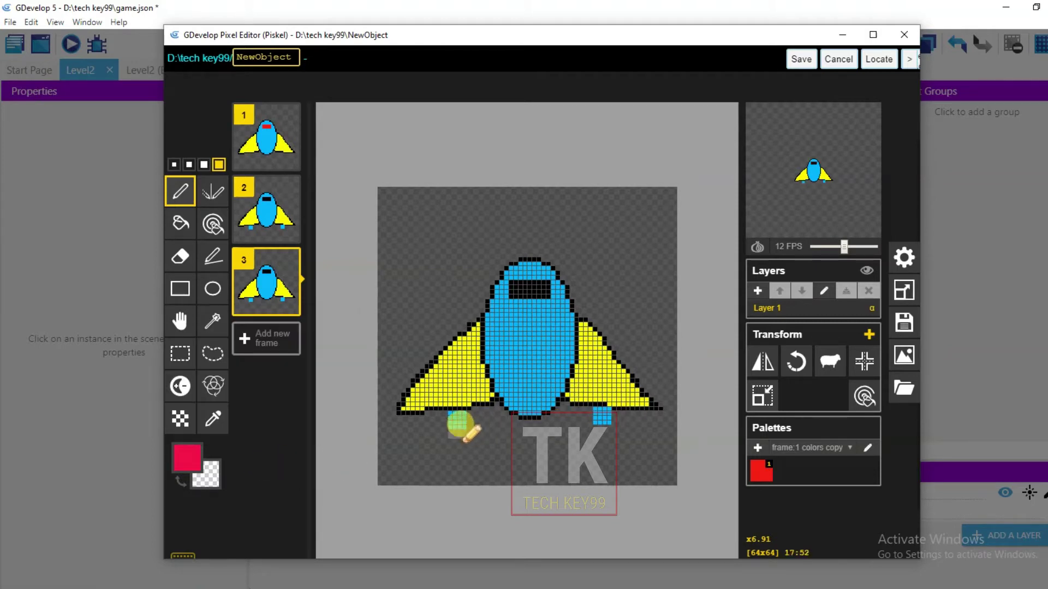
click(602, 429)
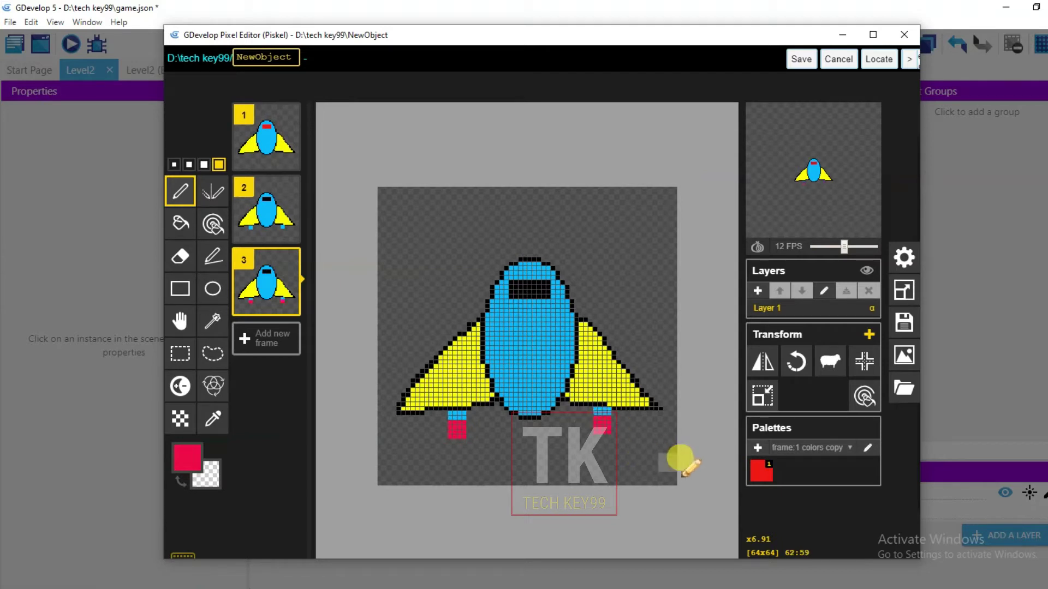
click(798, 59)
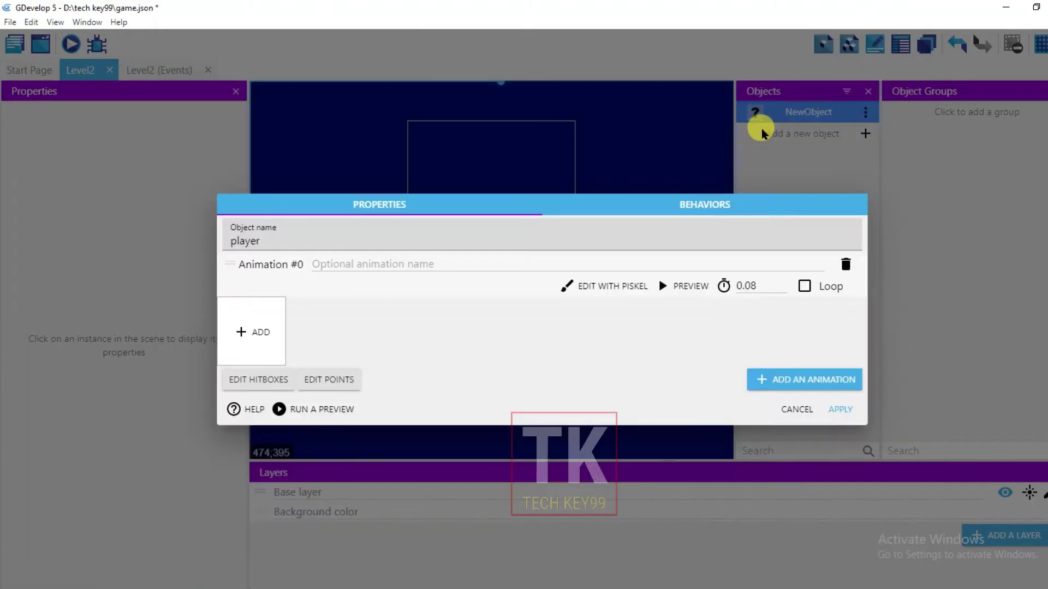
Step: Set the player animation to loop, preview it, and raise its speed to 19 FPS
click(804, 287)
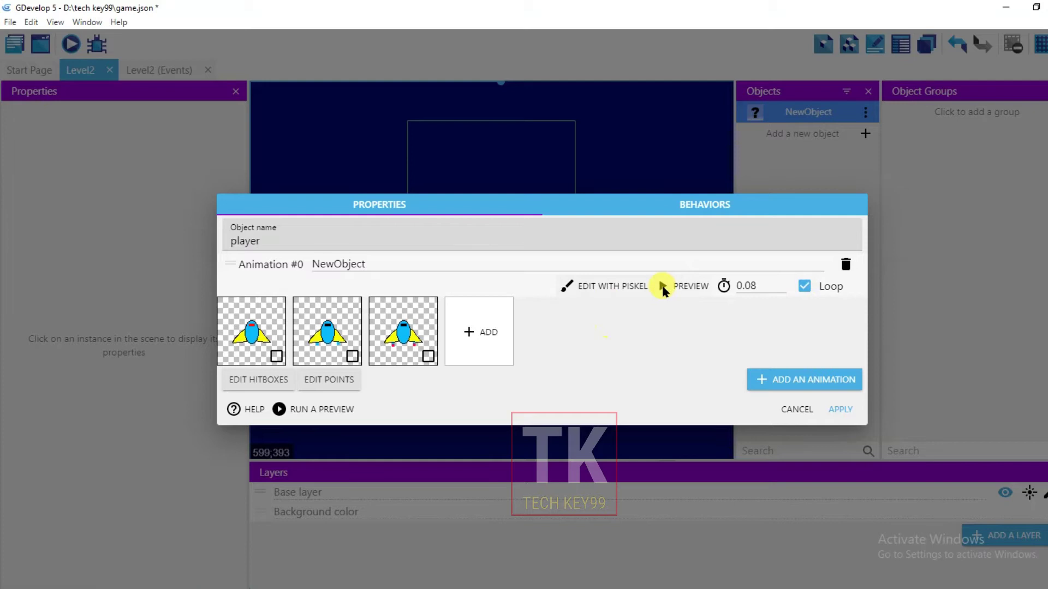
click(660, 288)
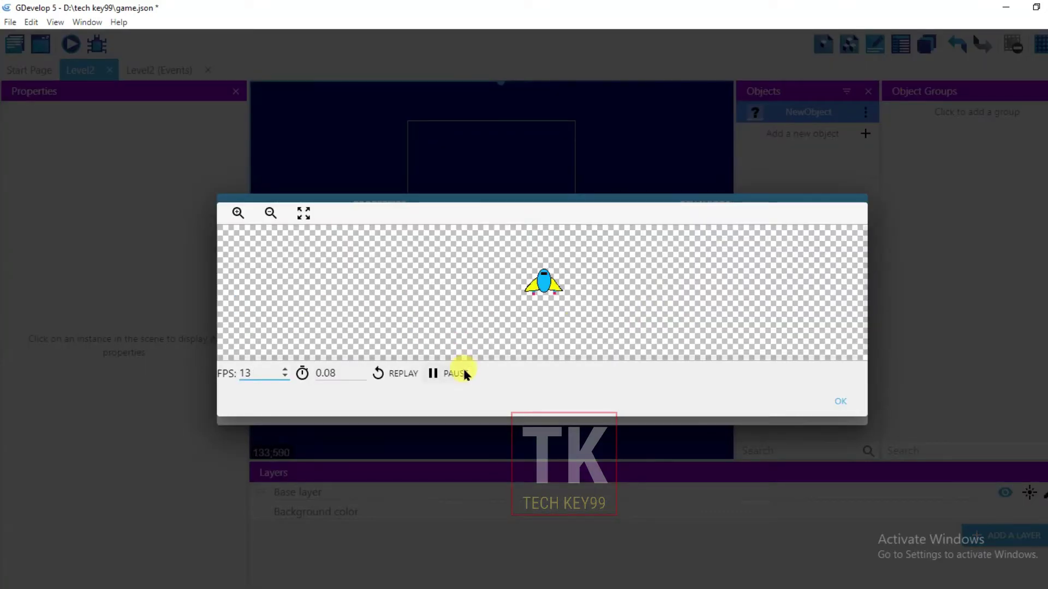
click(287, 377)
click(286, 369)
click(286, 369)
click(286, 369)
click(832, 398)
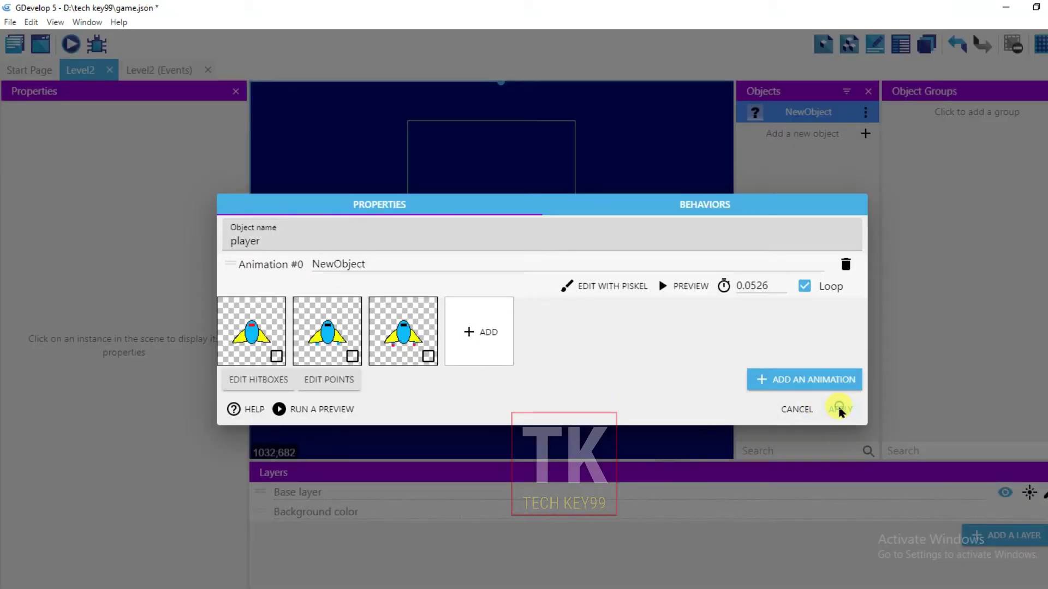
Step: Apply the player object, drop it near the bottom of Level2, and resize it to about 148×145
click(838, 410)
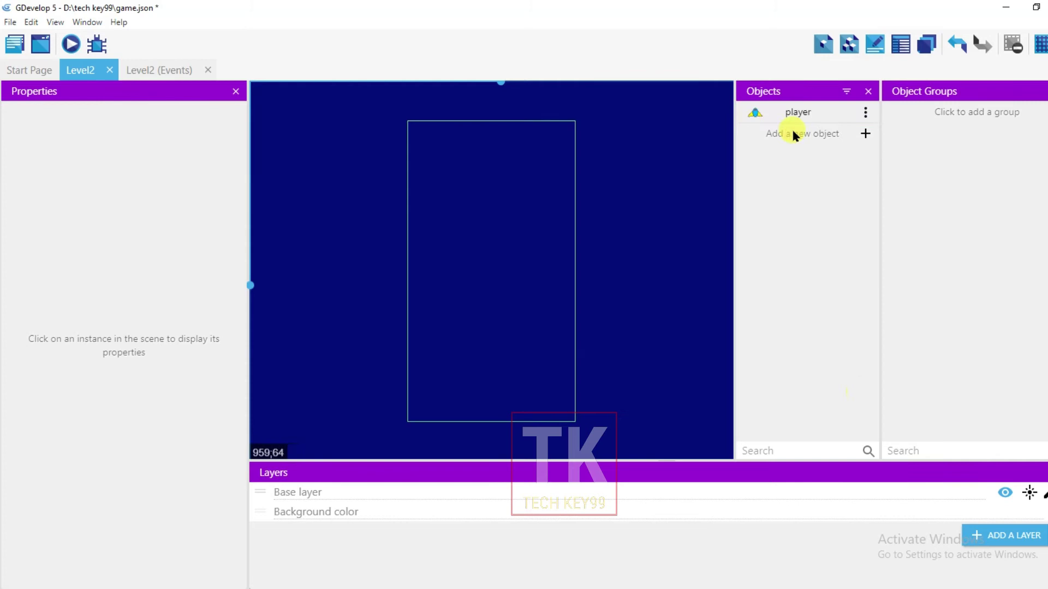
mouse_move(783, 109)
mouse_down()
mouse_move(523, 316)
mouse_move(474, 336)
mouse_up()
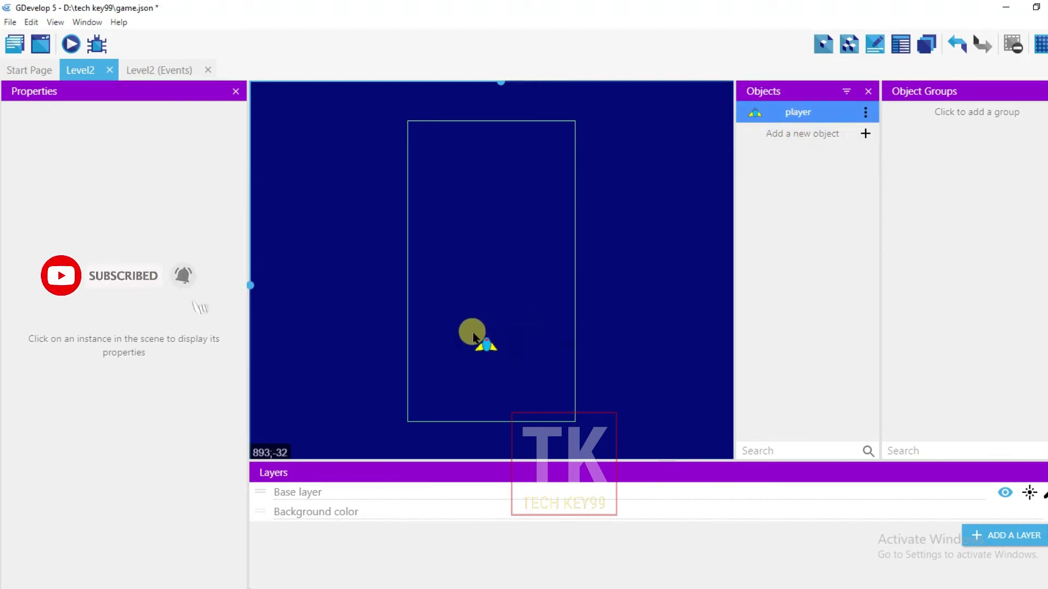
click(499, 356)
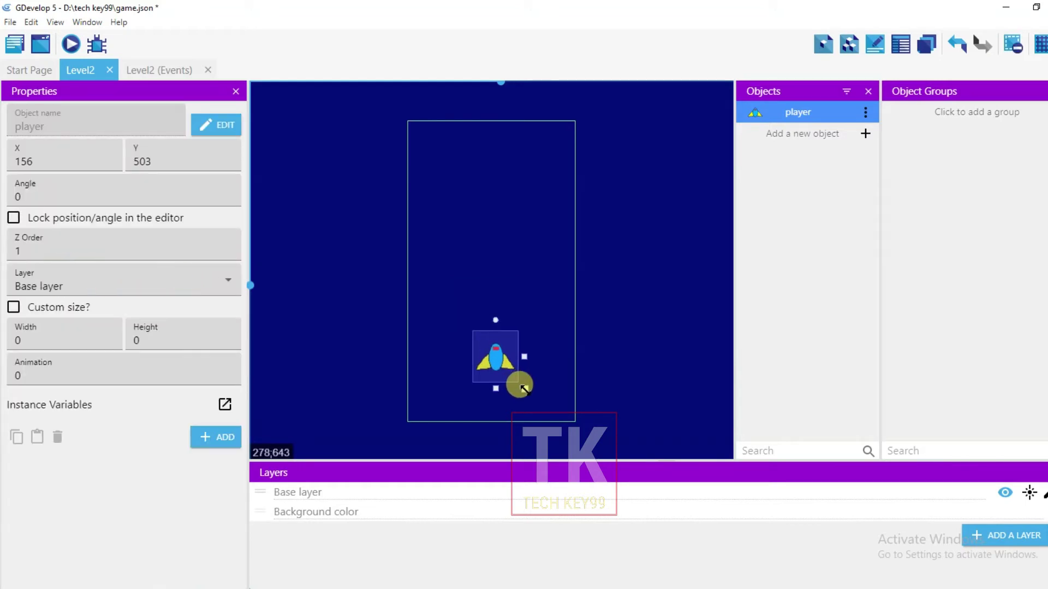
mouse_move(524, 388)
mouse_down()
mouse_move(541, 398)
mouse_move(492, 379)
mouse_up()
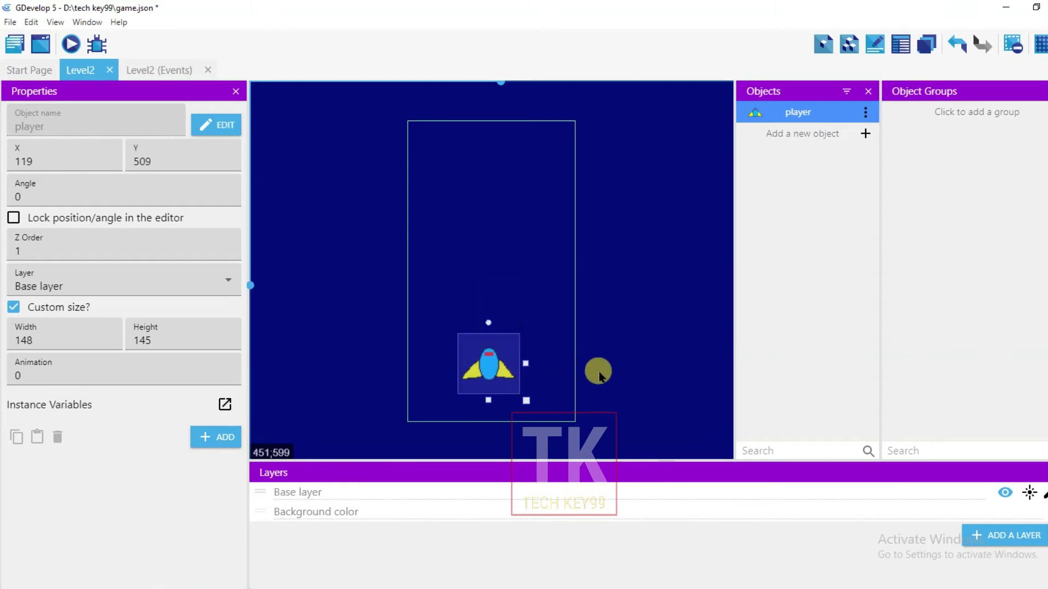
click(615, 342)
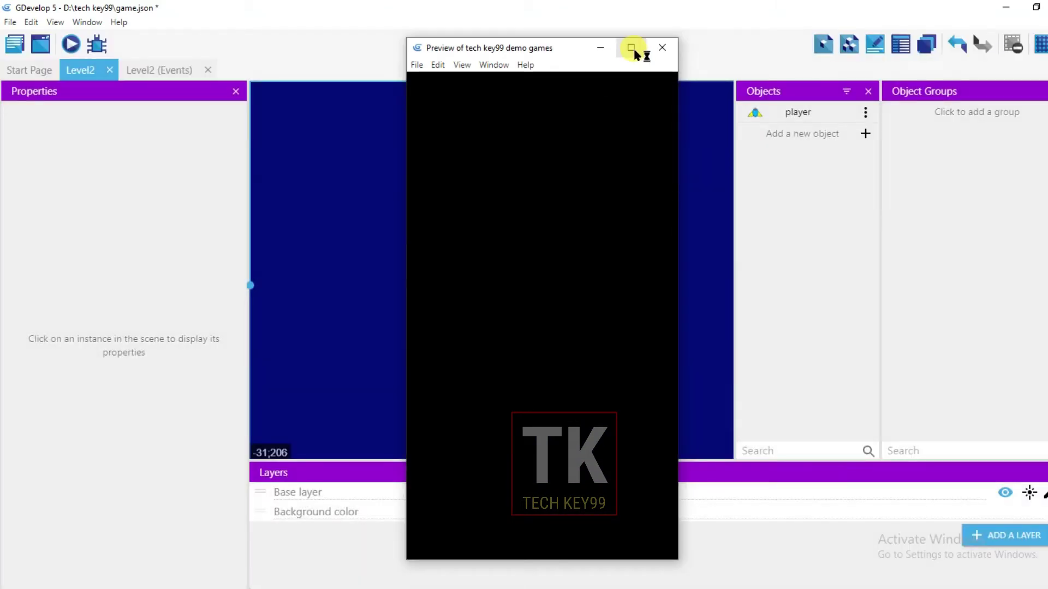
click(631, 48)
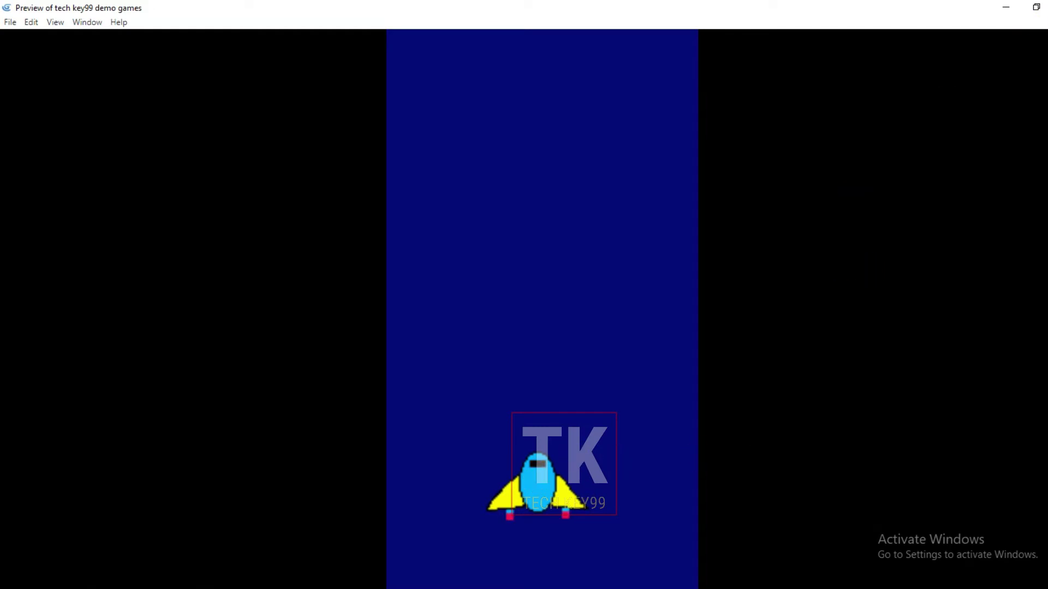
click(1035, 8)
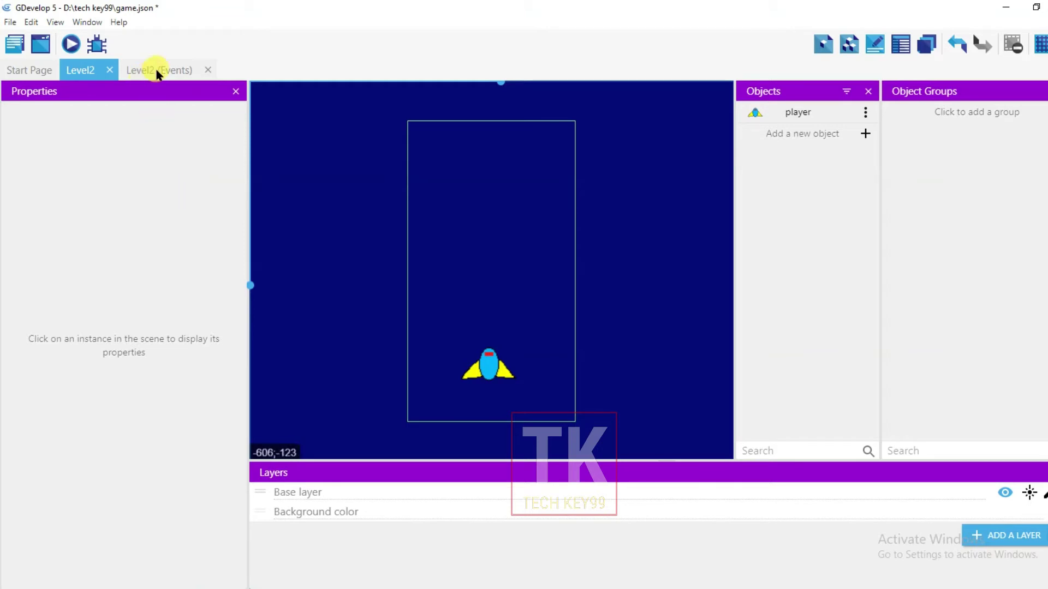
Step: On the Level2 events sheet, add a Key pressed condition for the Left key
click(172, 71)
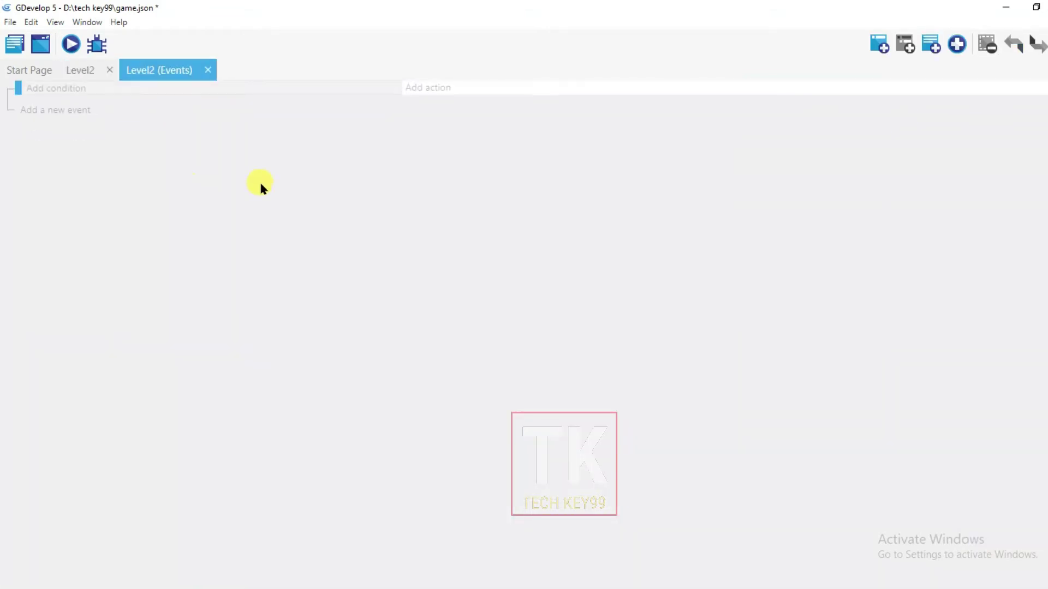
click(62, 89)
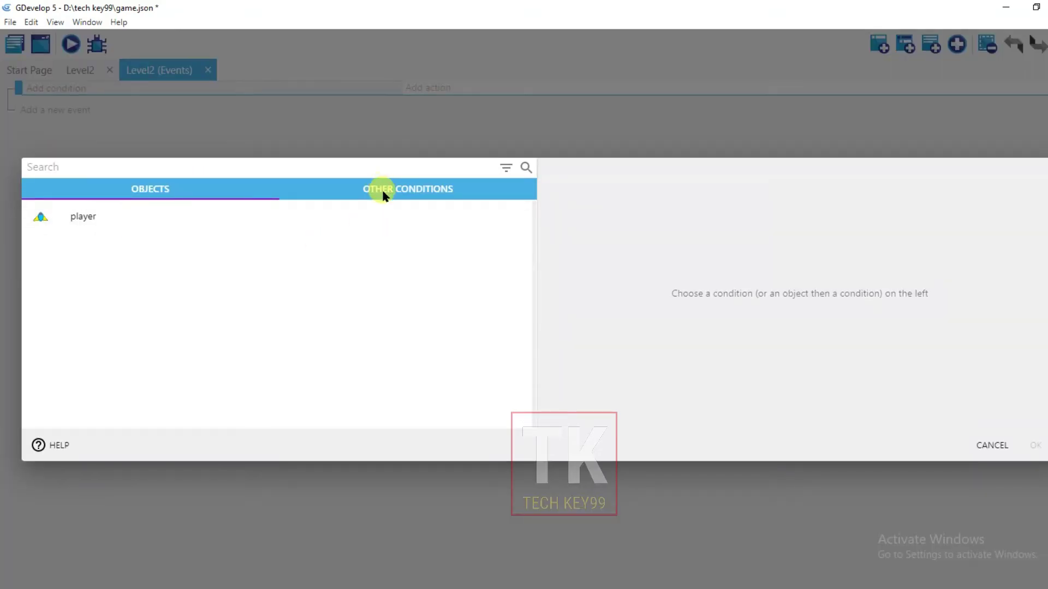
click(396, 190)
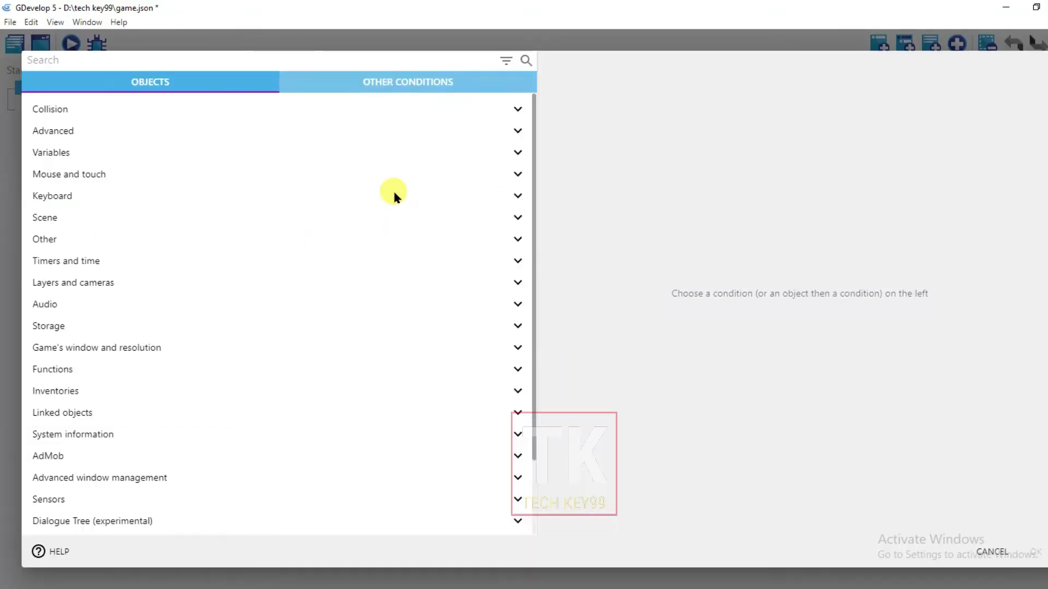
click(116, 195)
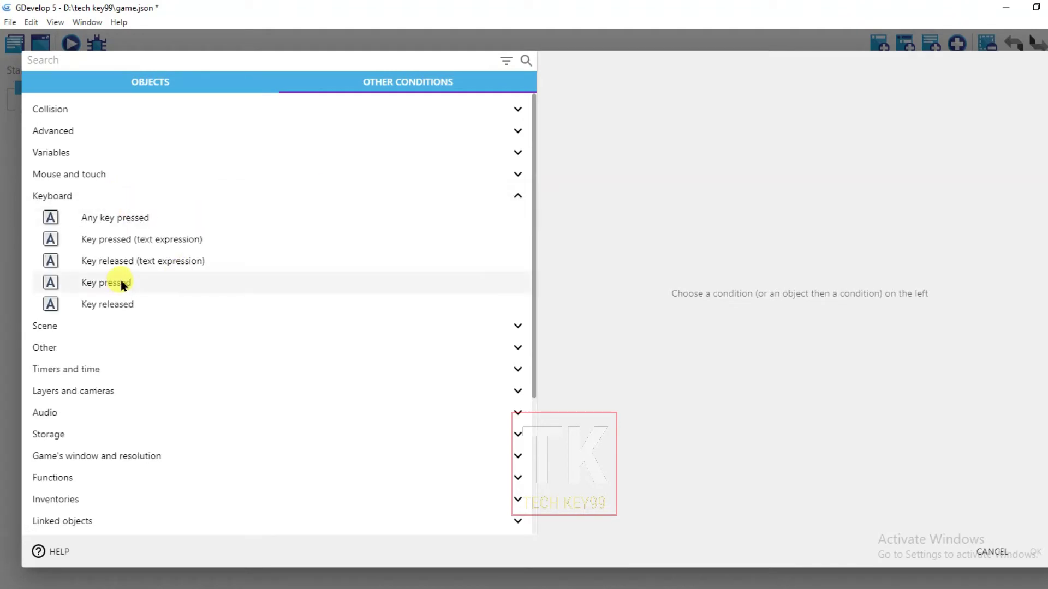
click(153, 281)
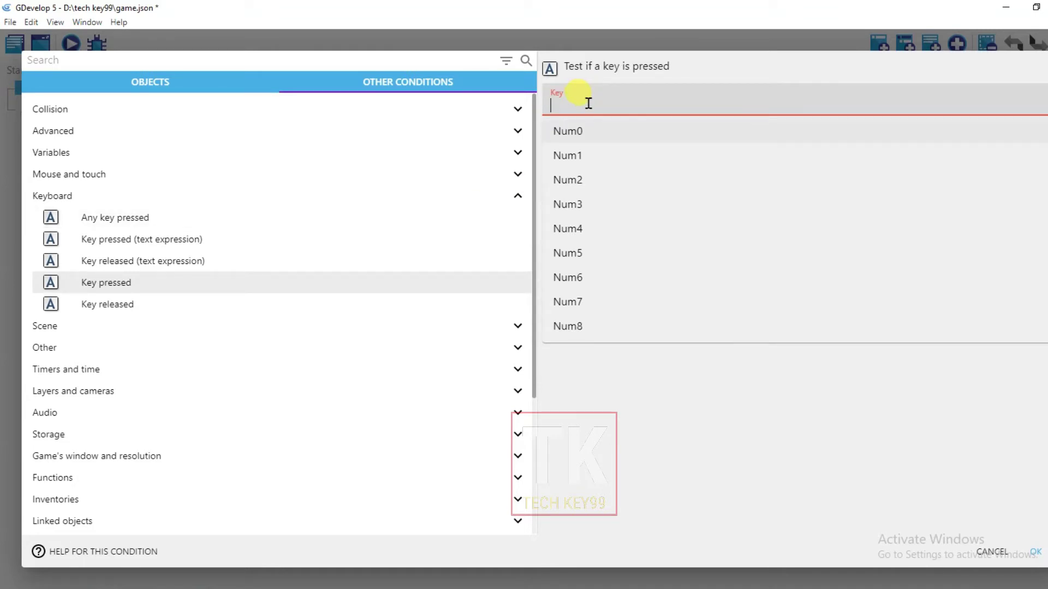
text(left)
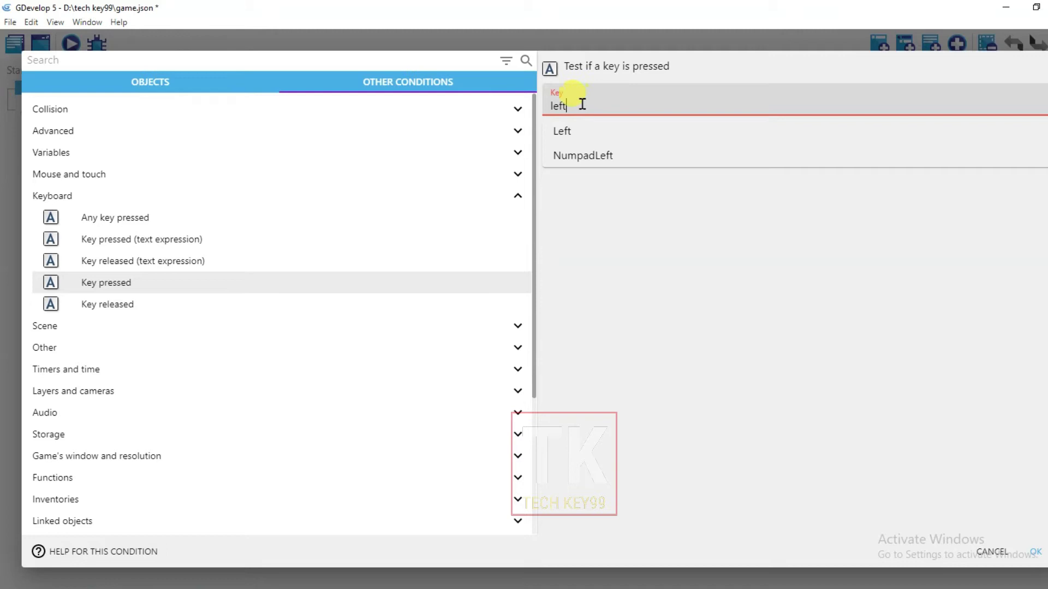
click(601, 133)
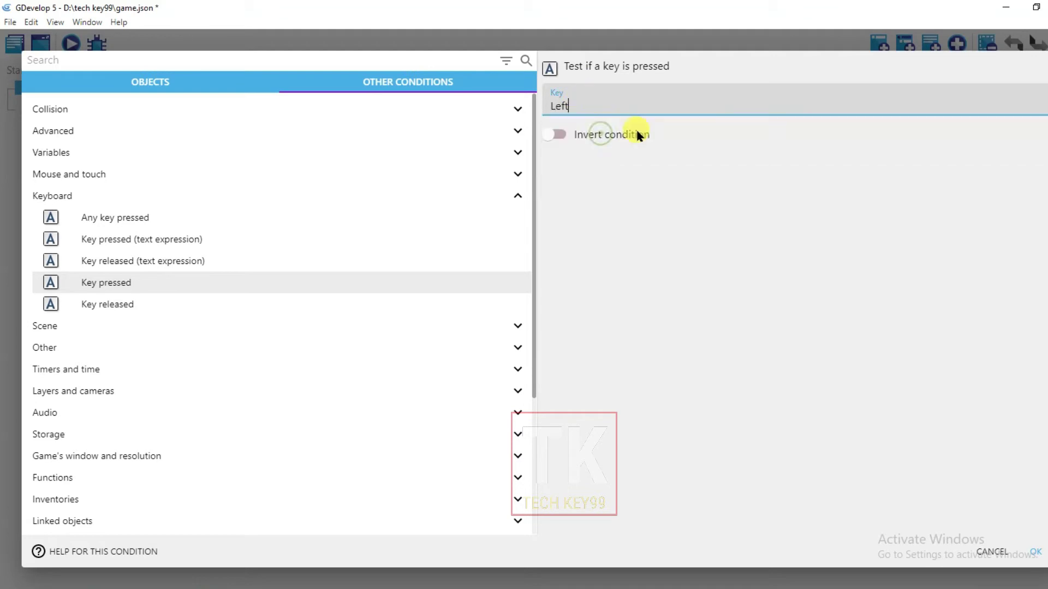
click(1032, 550)
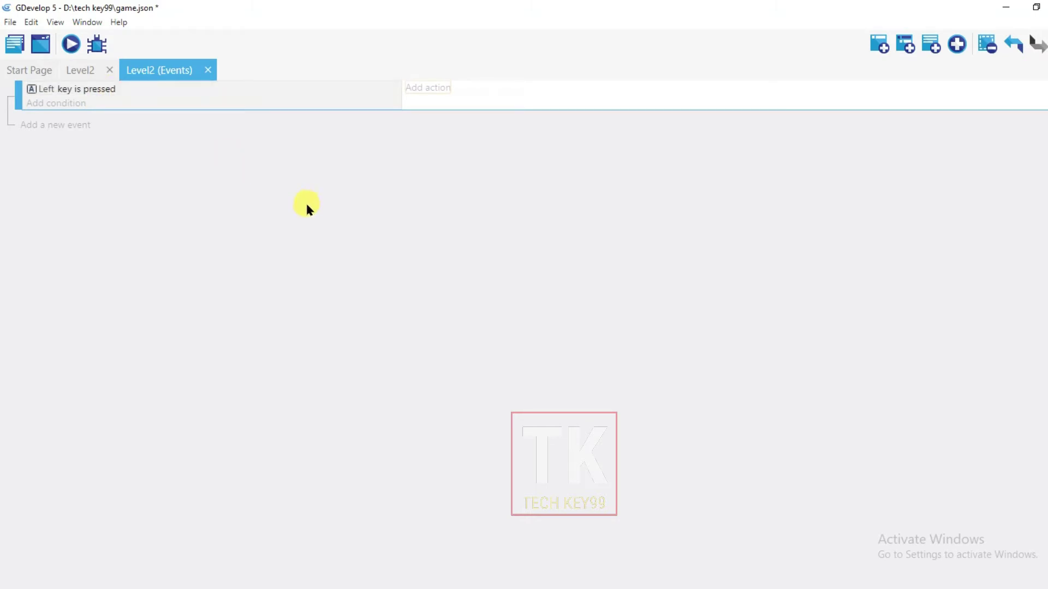
Step: Add an action giving player a force at angle 180 with speed 400
click(424, 90)
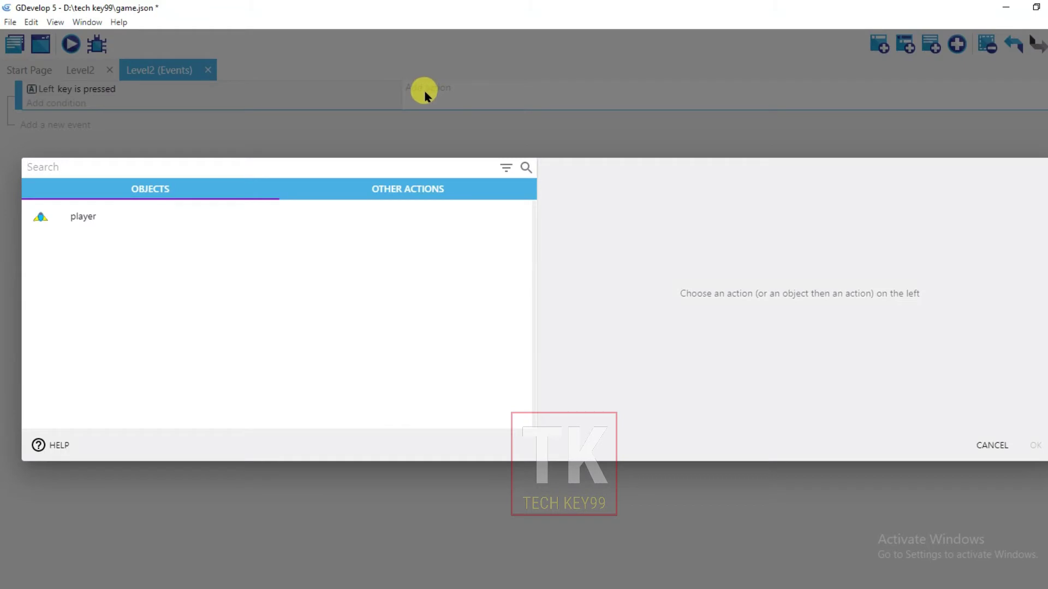
click(187, 219)
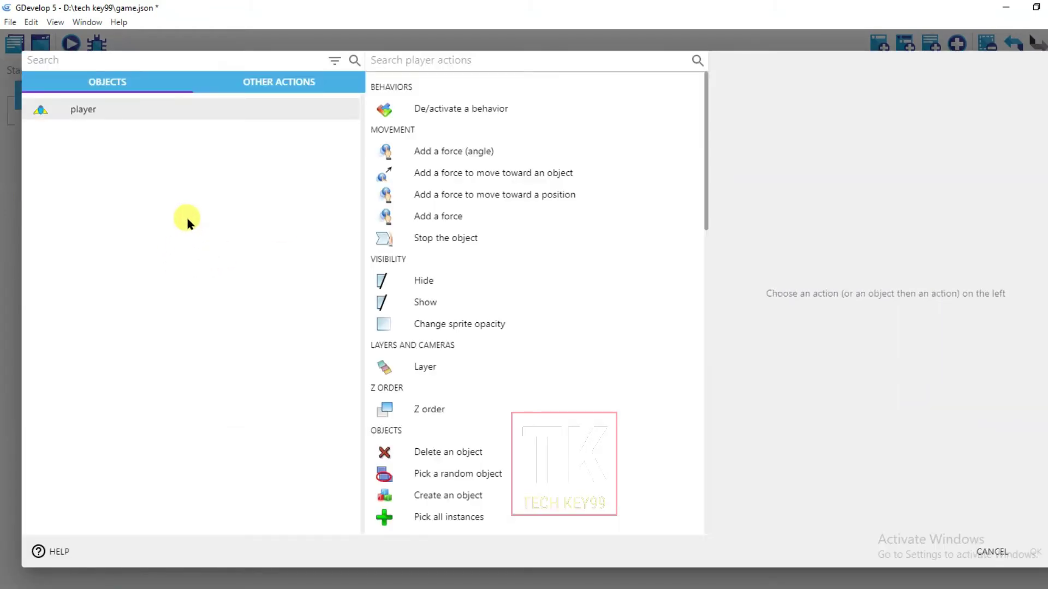
click(494, 153)
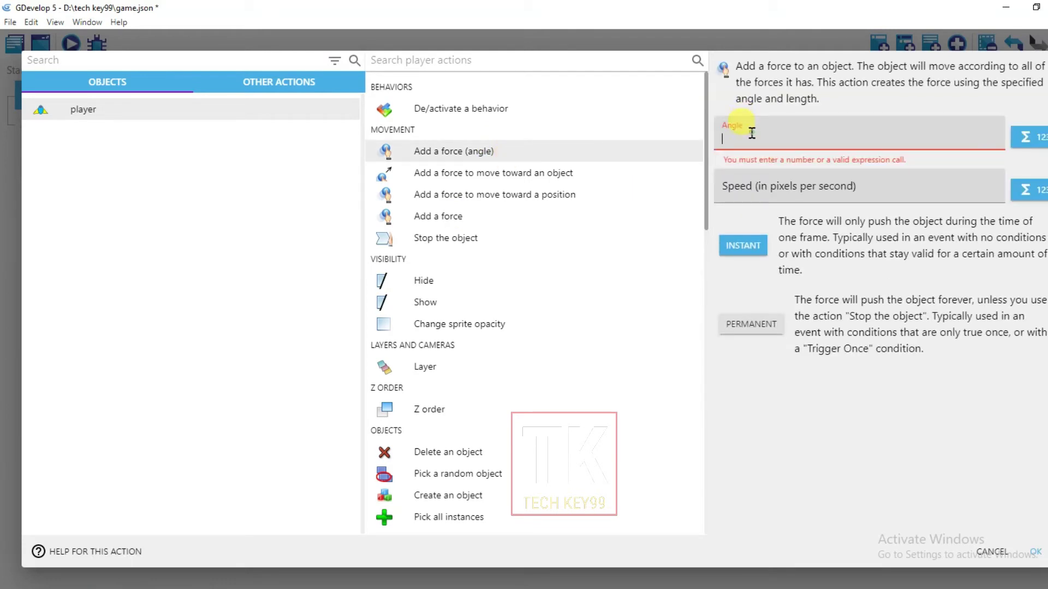
text(180)
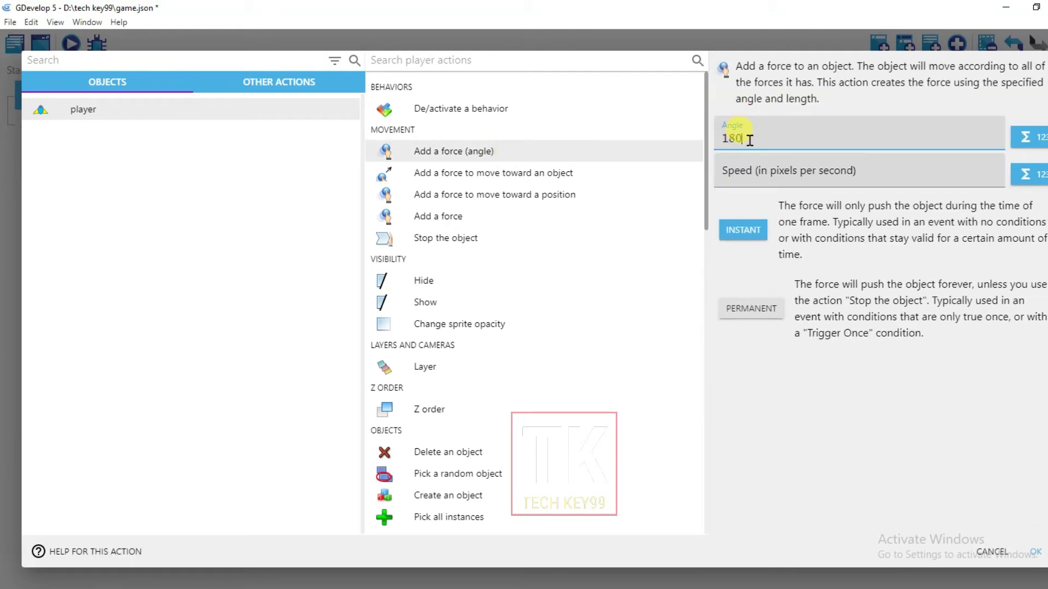
click(737, 170)
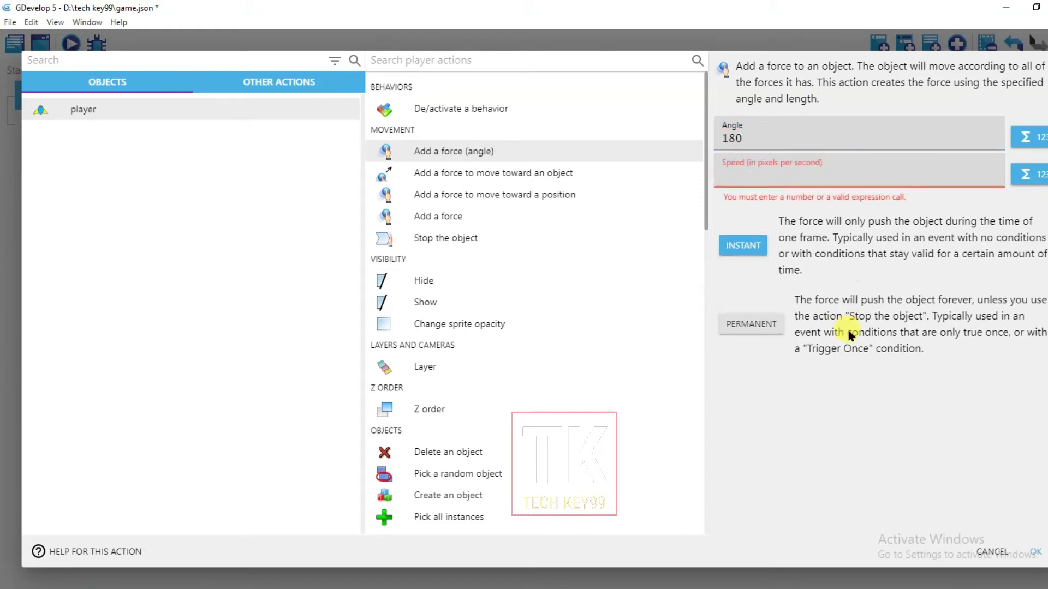
text(400)
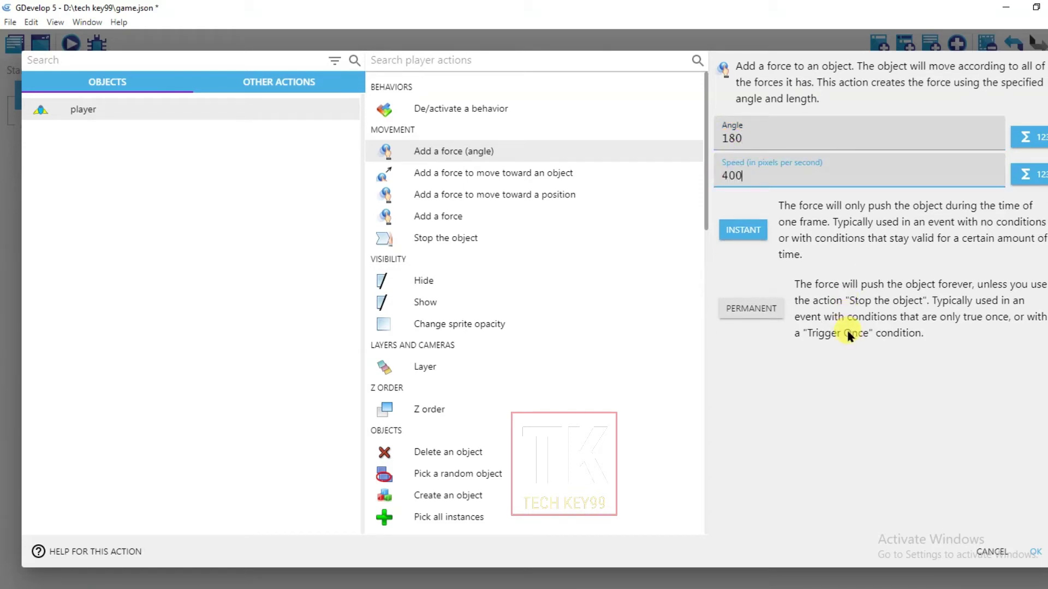
click(1035, 552)
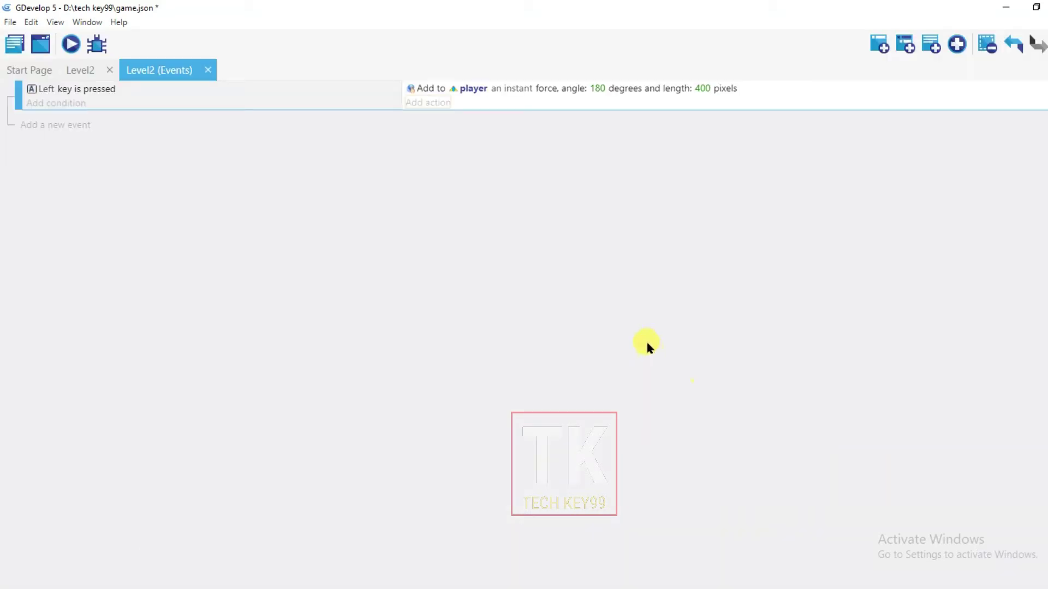
Step: Add a second empty event with a Key pressed condition for the Right key
click(879, 43)
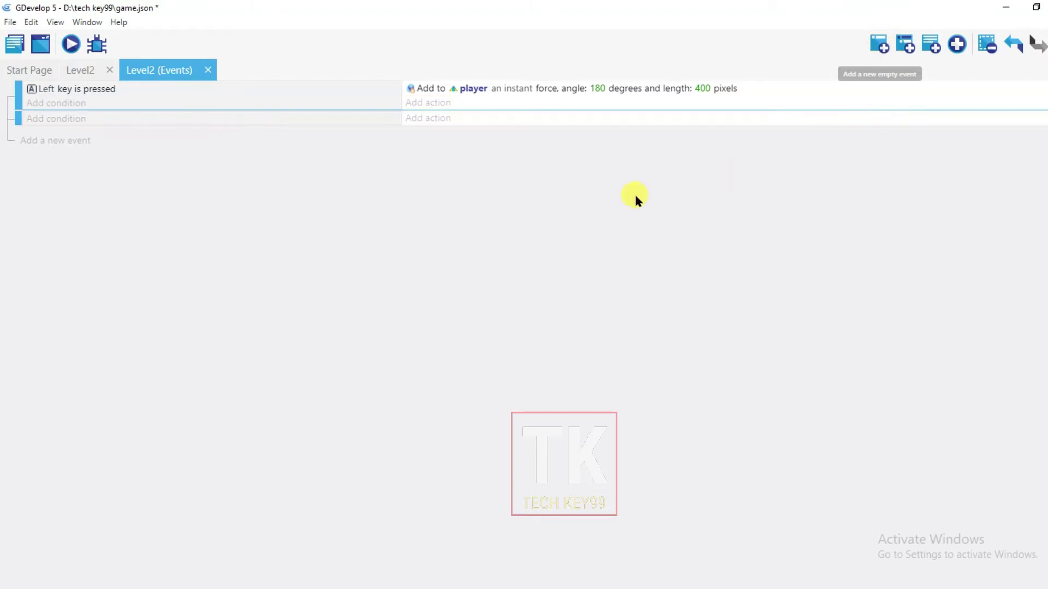
click(52, 120)
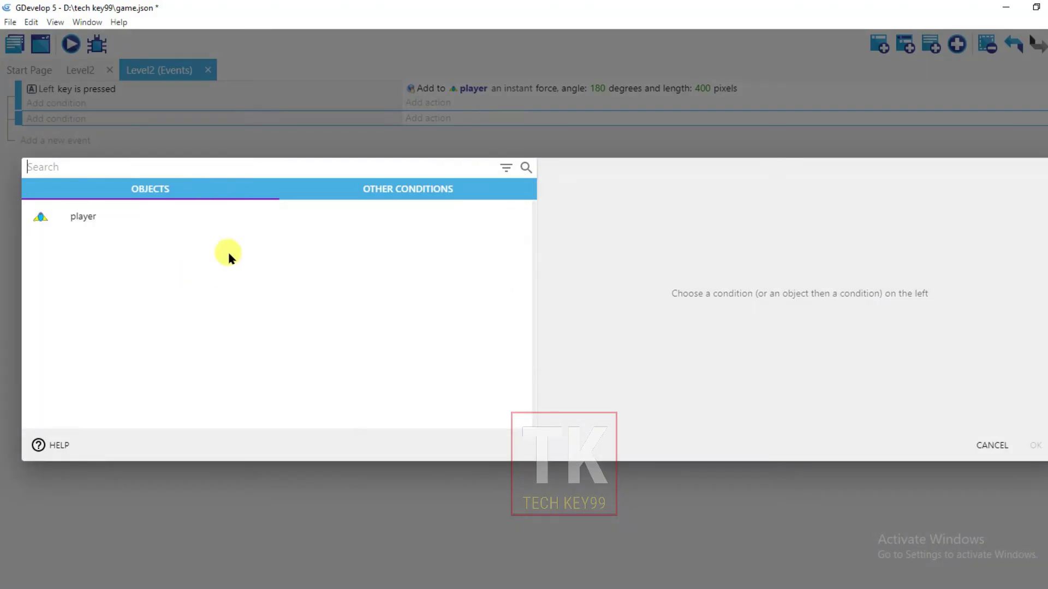
click(398, 189)
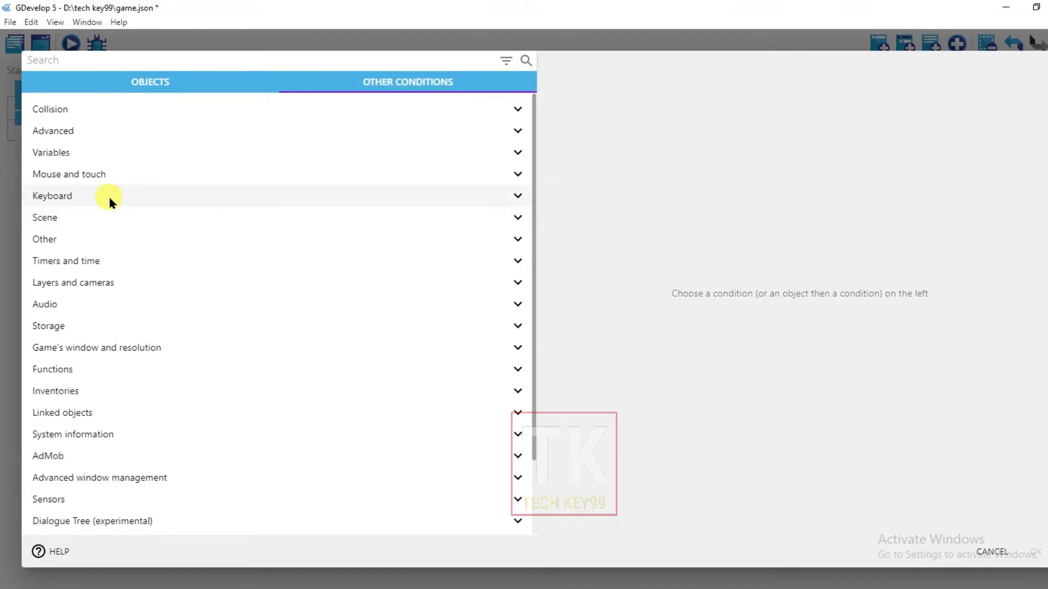
click(107, 198)
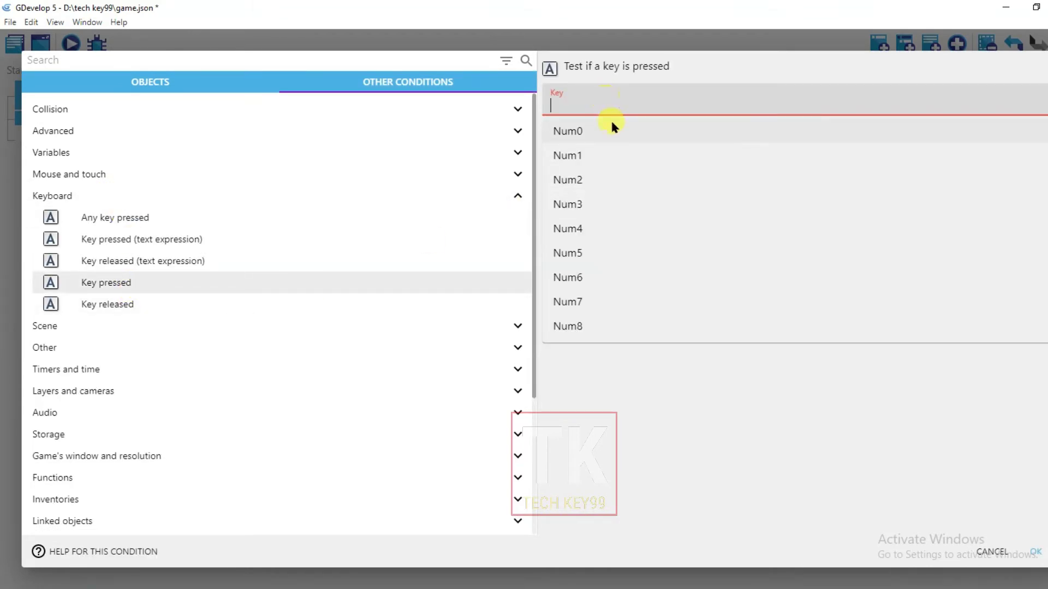
text(right)
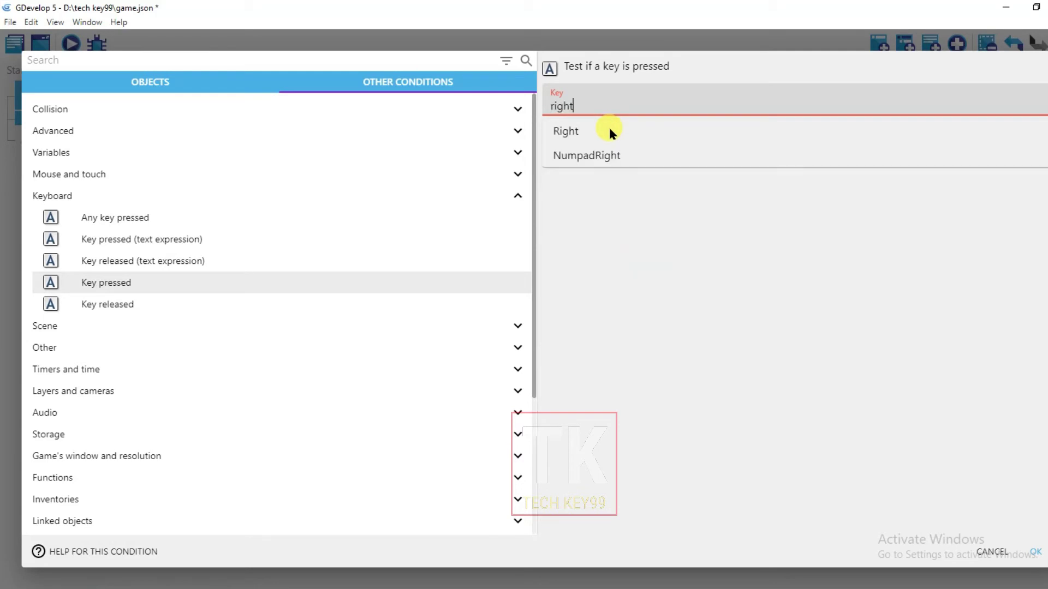
click(592, 130)
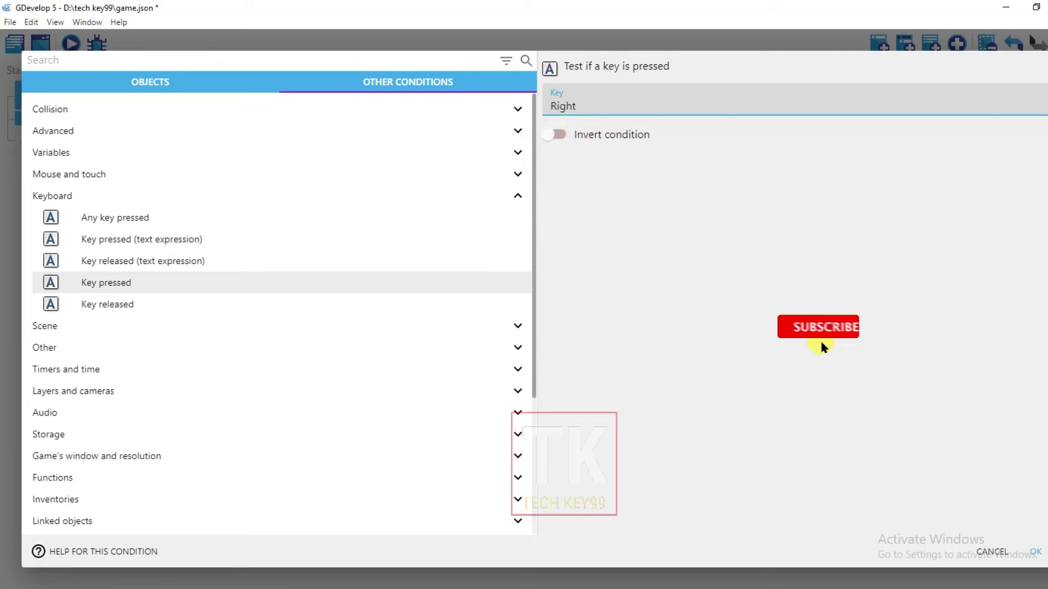
click(1032, 552)
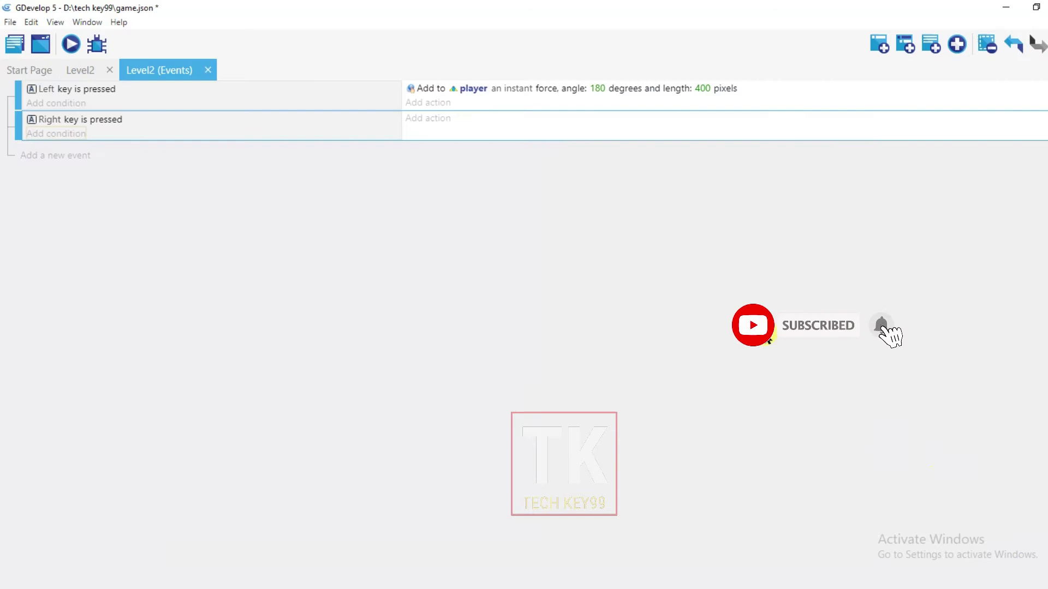
Step: Add an action giving player a force at angle 0 with speed 400
click(422, 118)
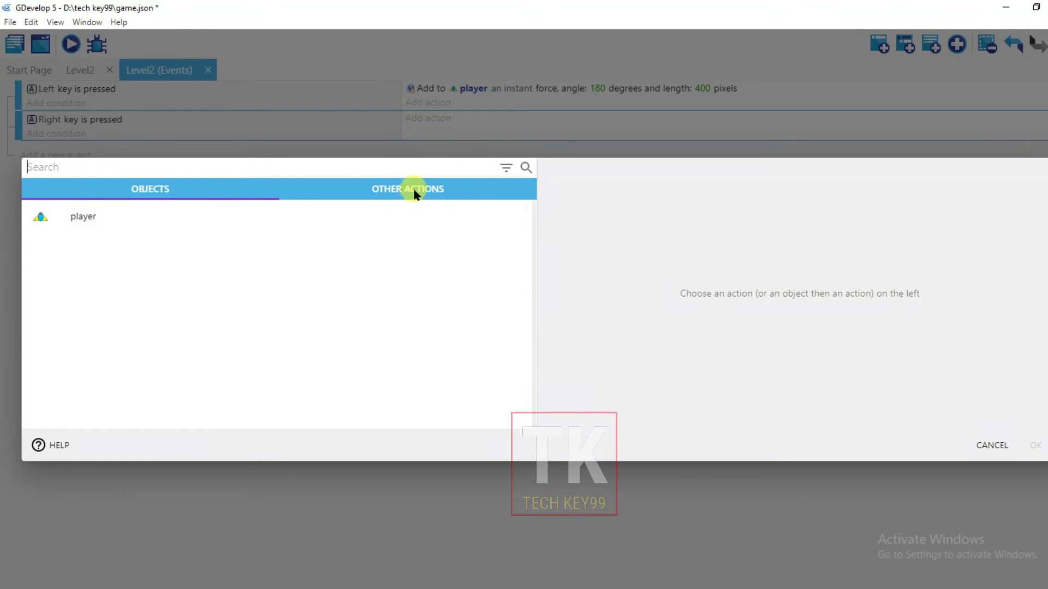
click(264, 223)
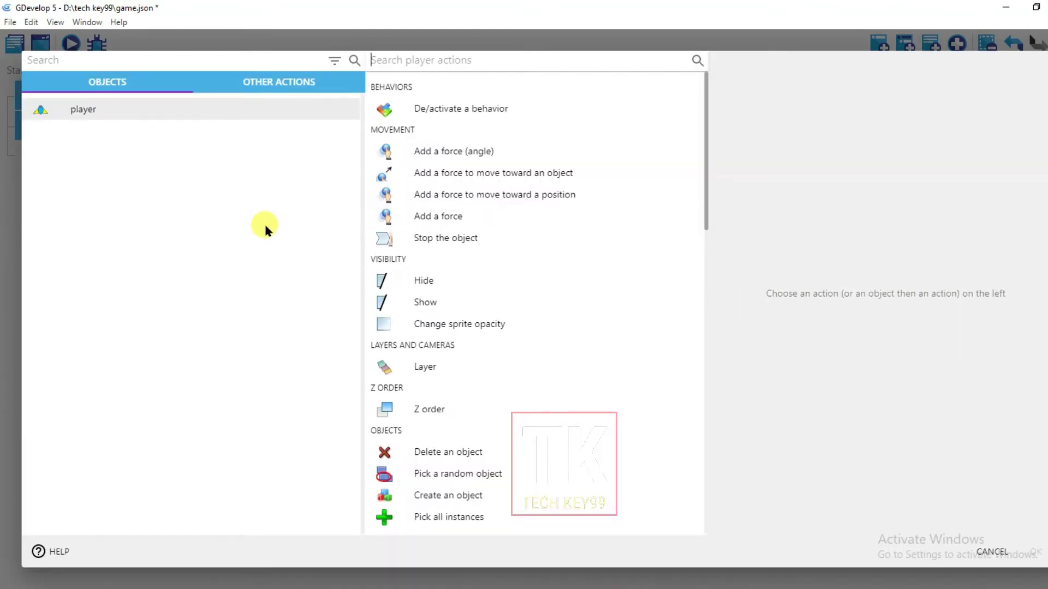
click(458, 155)
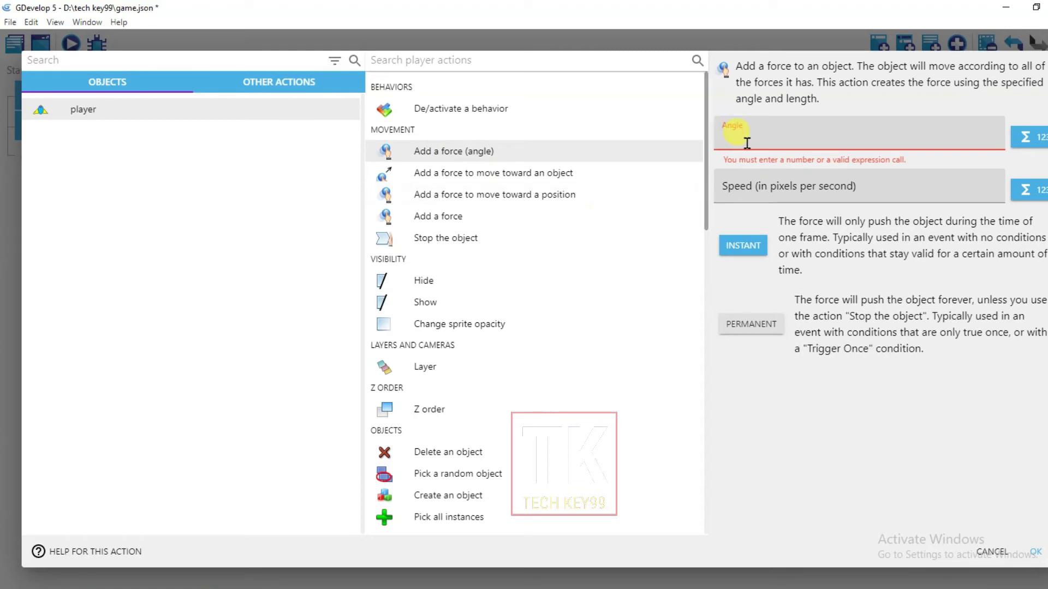
text(0)
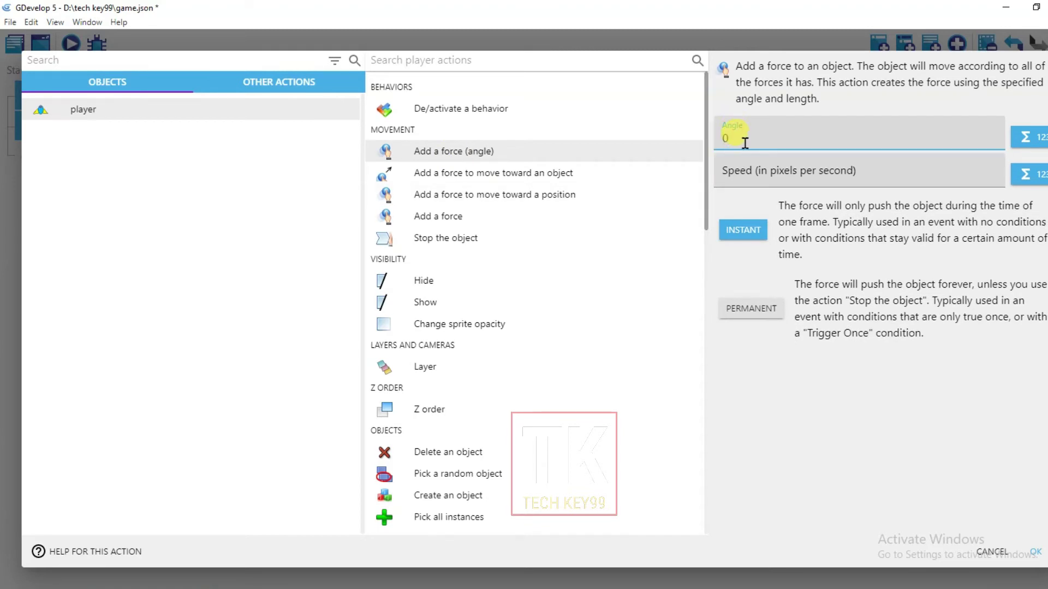
click(745, 174)
text(400)
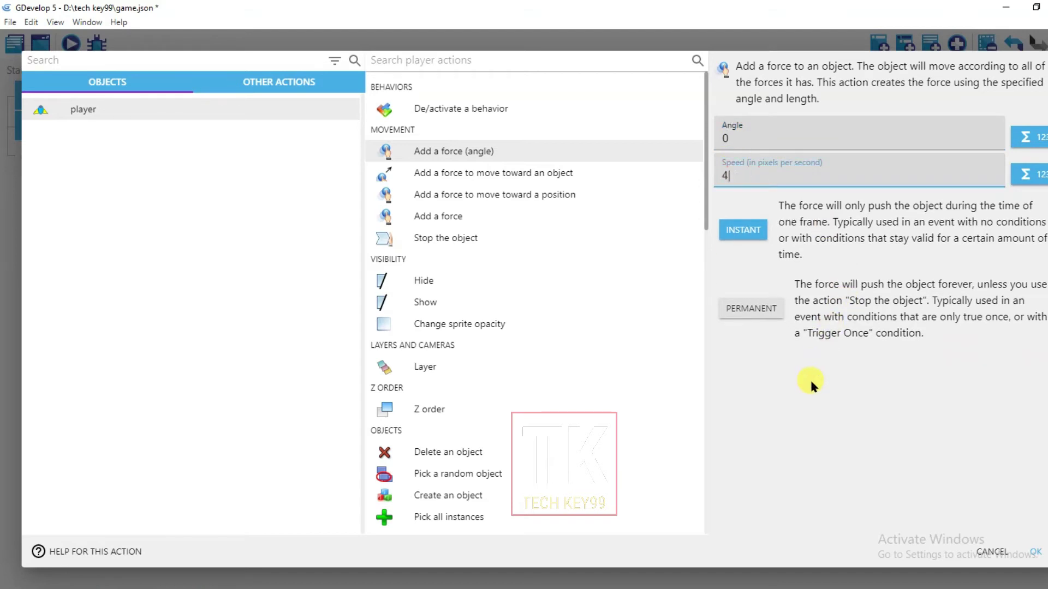
click(1036, 553)
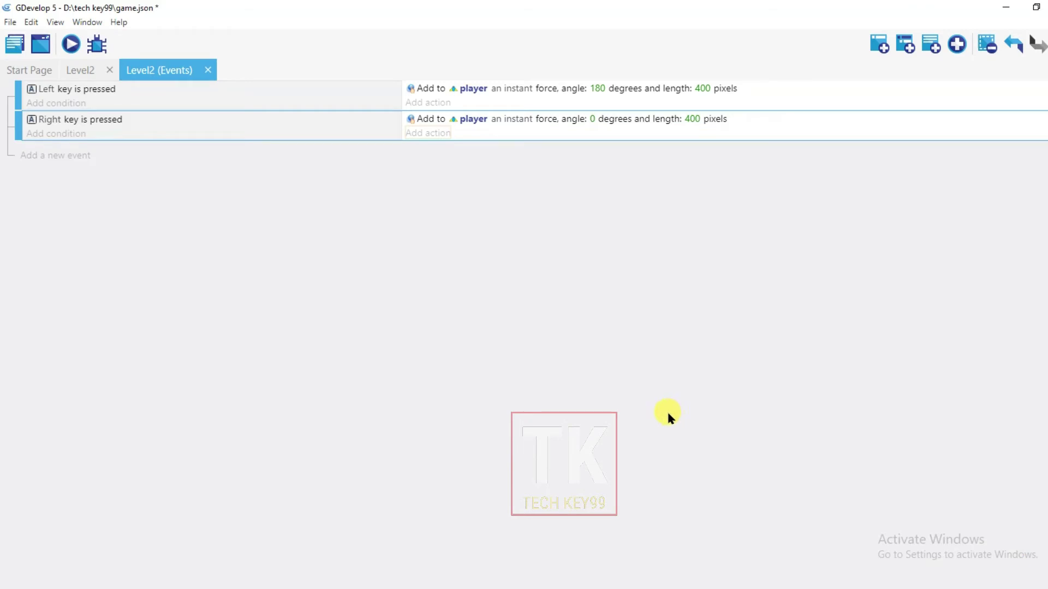
Step: Run a full-screen preview, steer the ship left and right with the arrows, then close it
click(70, 45)
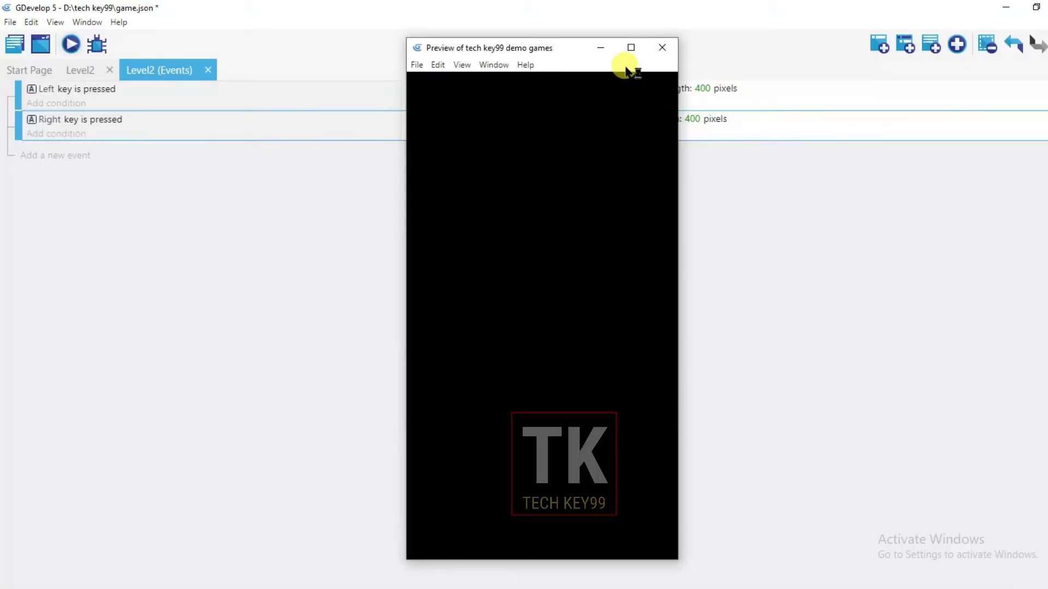
click(631, 49)
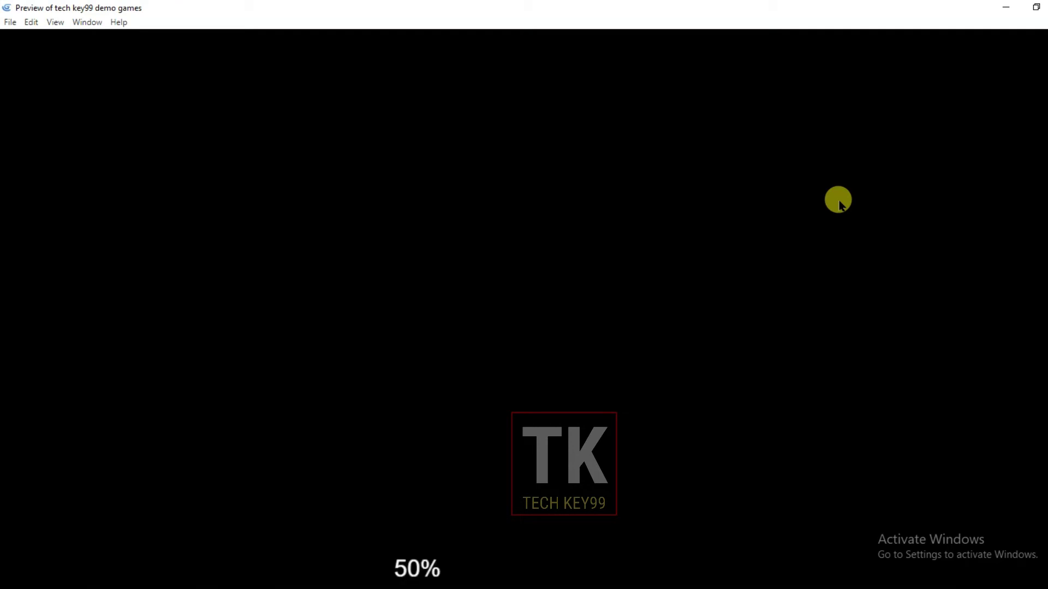
key(Left)
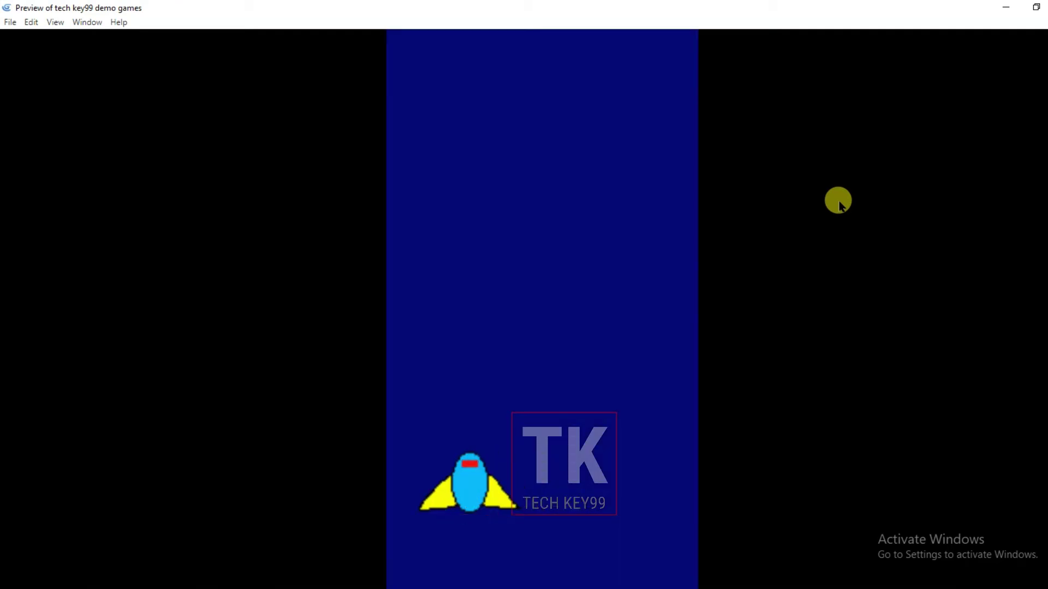
key(Right)
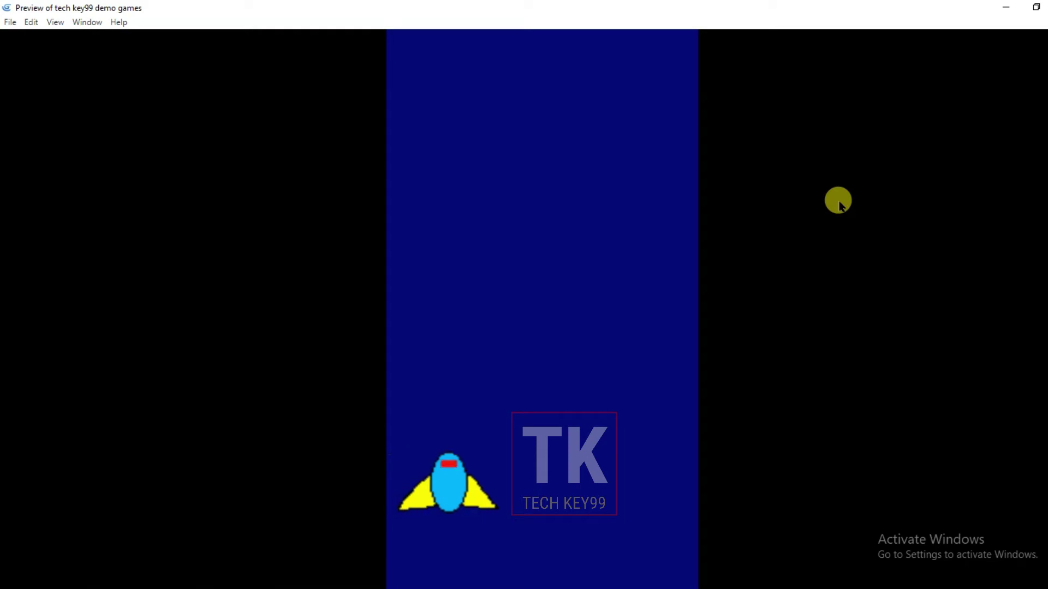
key(Left)
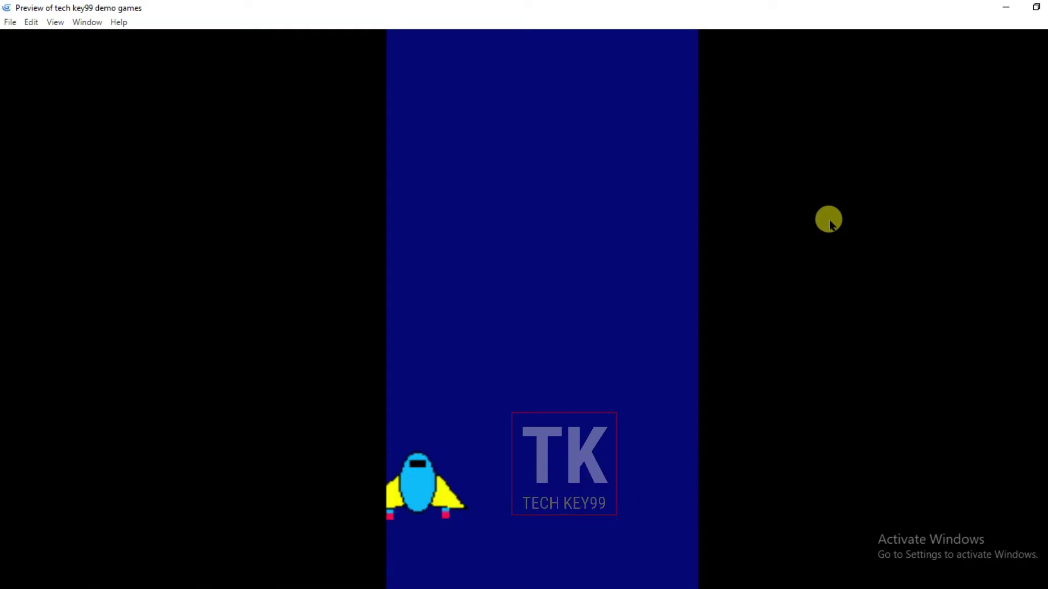
key(Left)
key(Right)
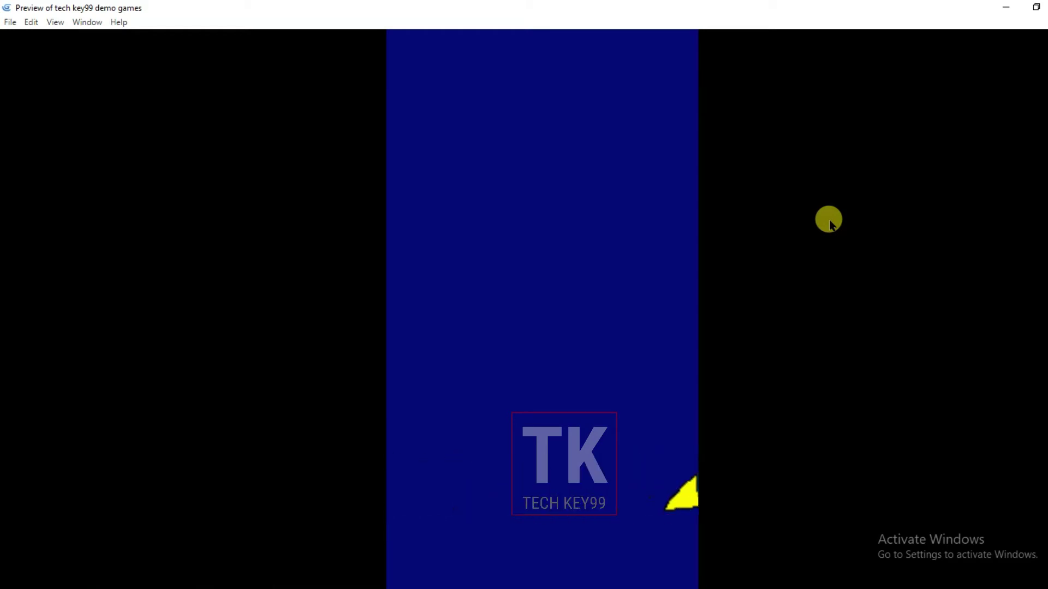
key(Left)
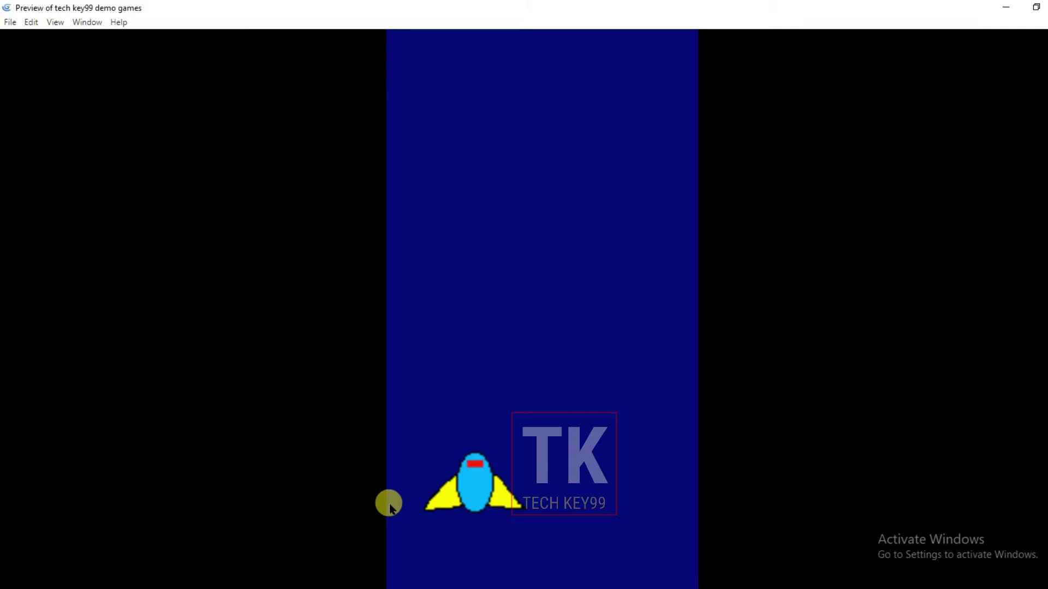
key(Left)
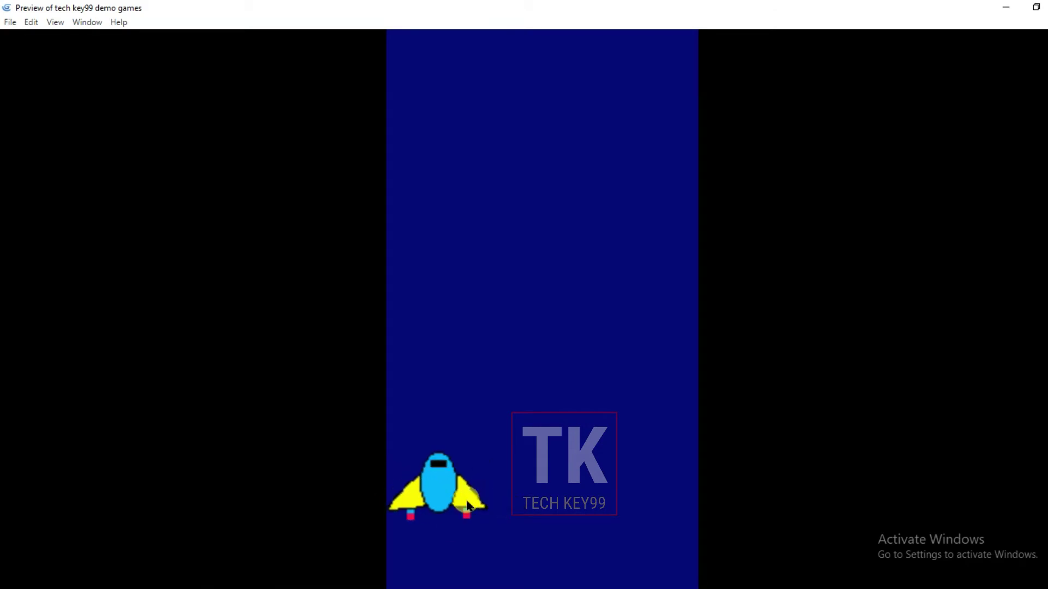
key(Right)
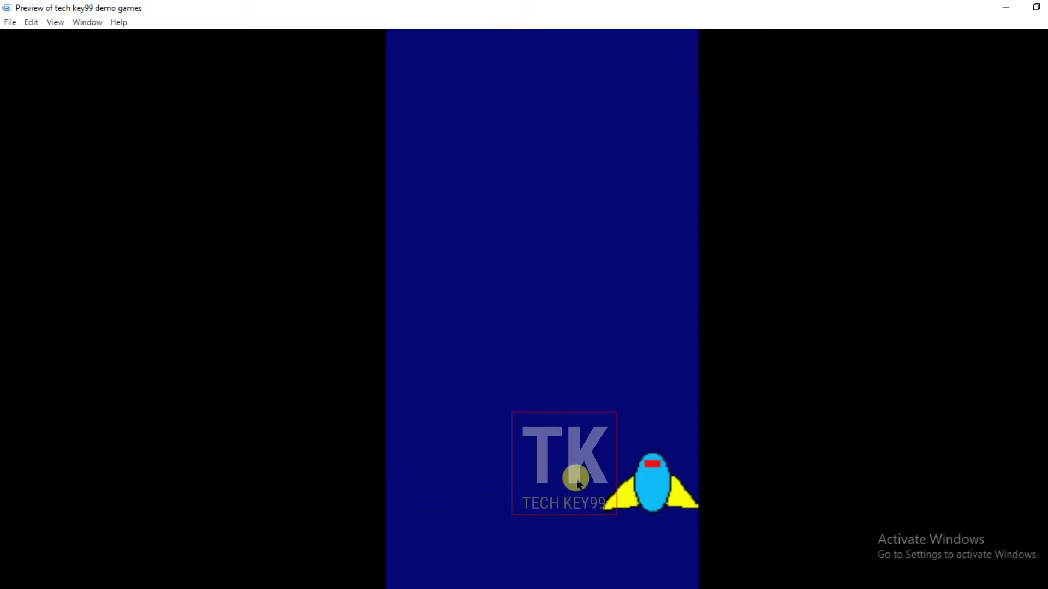
key(Left)
key(Right)
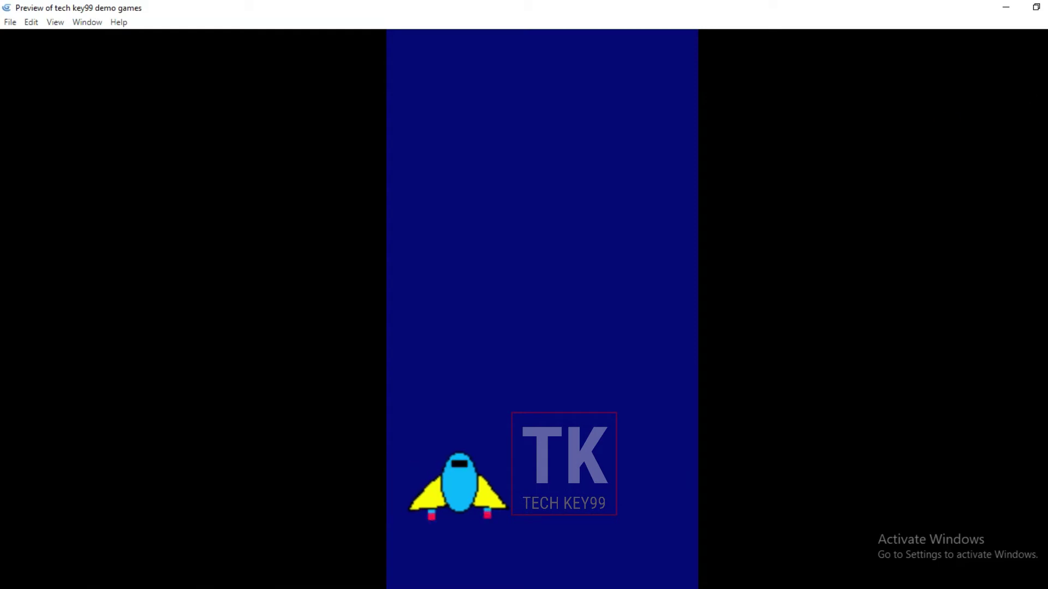
key(alt+F4)
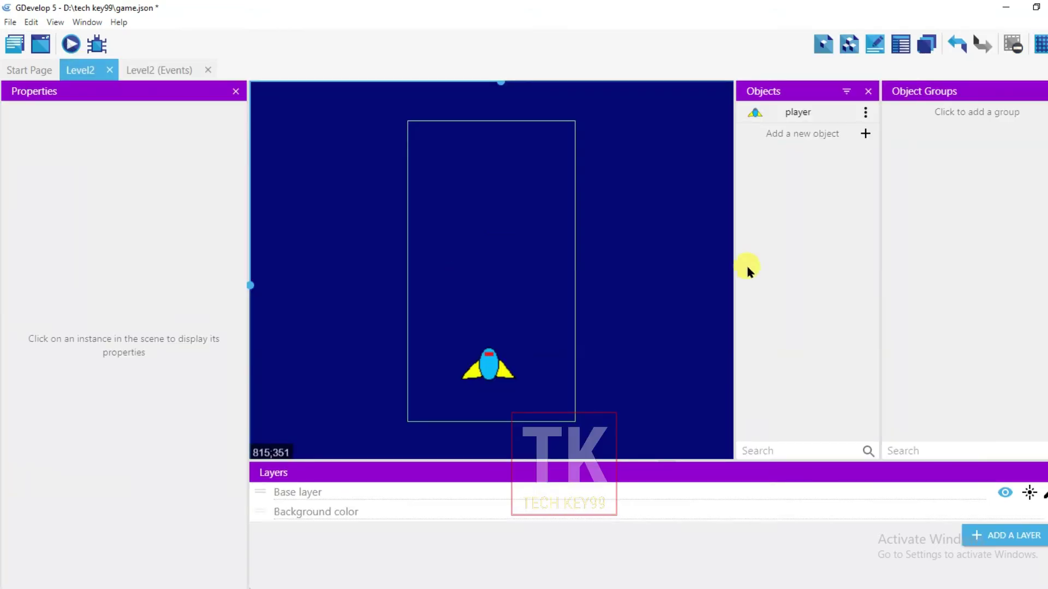
Step: Add a sprite object named border with one empty animation and open its image in Piskel
click(845, 135)
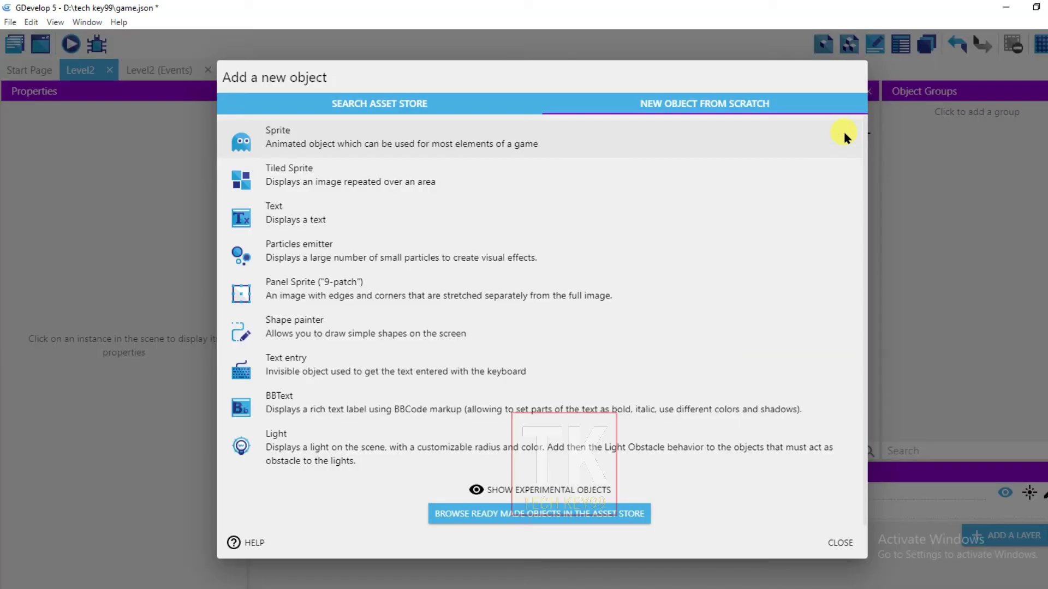
click(347, 138)
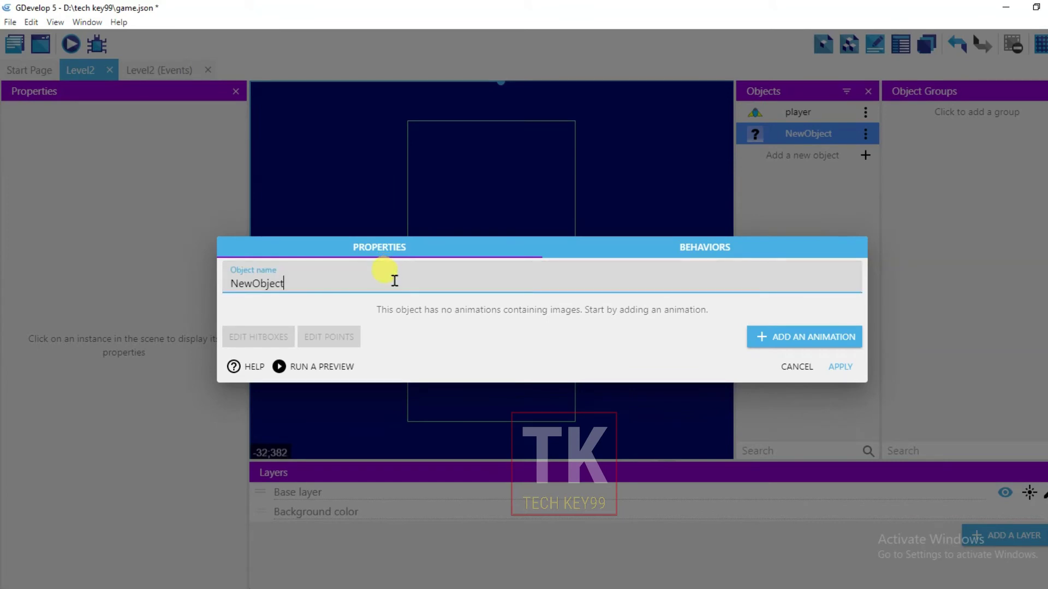
key(BackSpace)
key(BackSpace)
key(BackSpace)
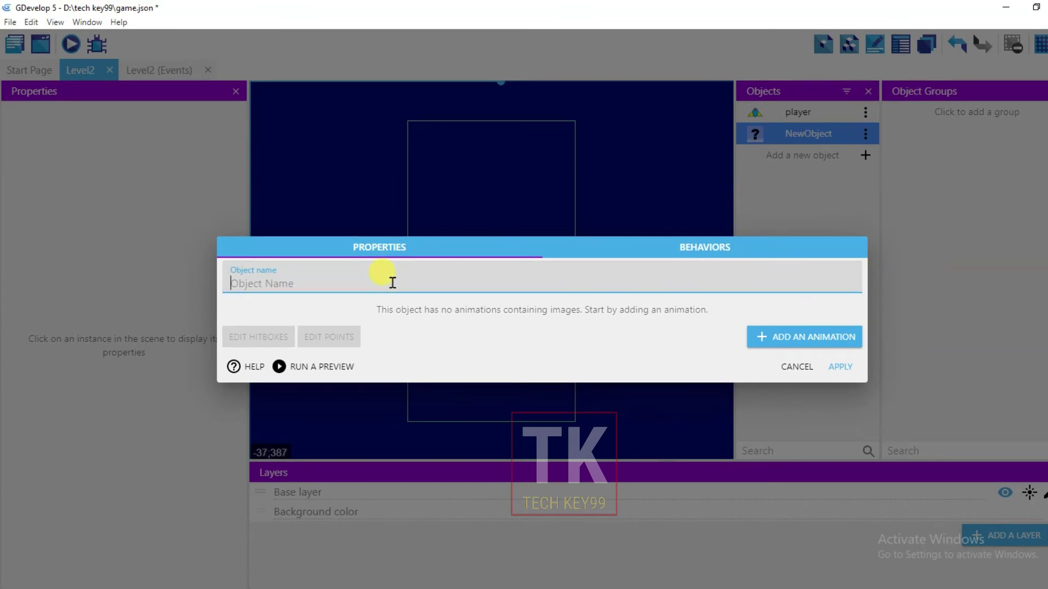
text(border)
click(762, 336)
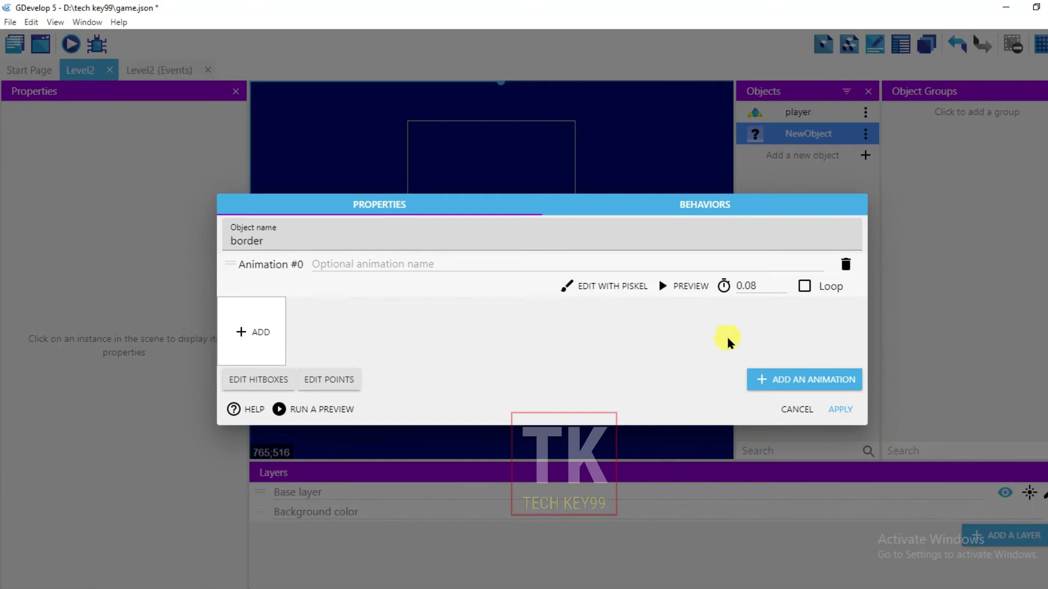
click(609, 286)
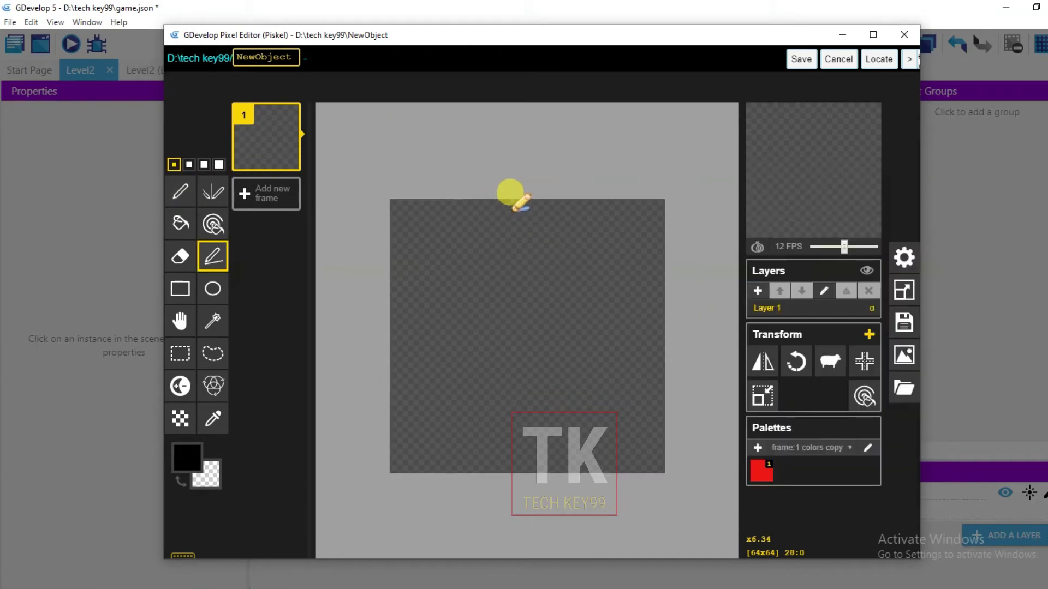
Step: Draw a thin black vertical line, undo the stray strokes, and save it to border
drag(510, 193, 511, 469)
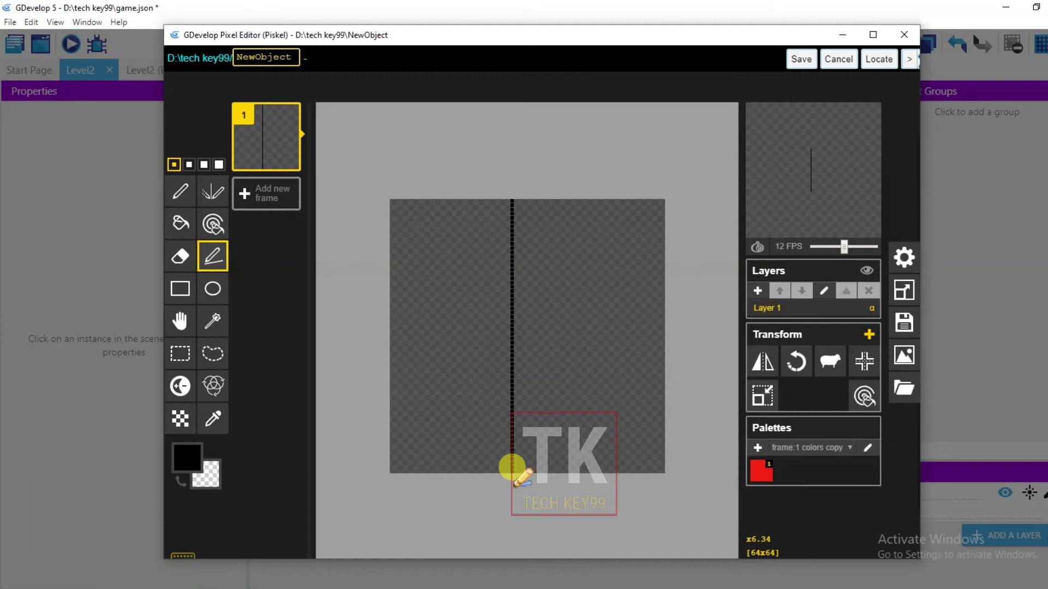
drag(629, 264, 573, 358)
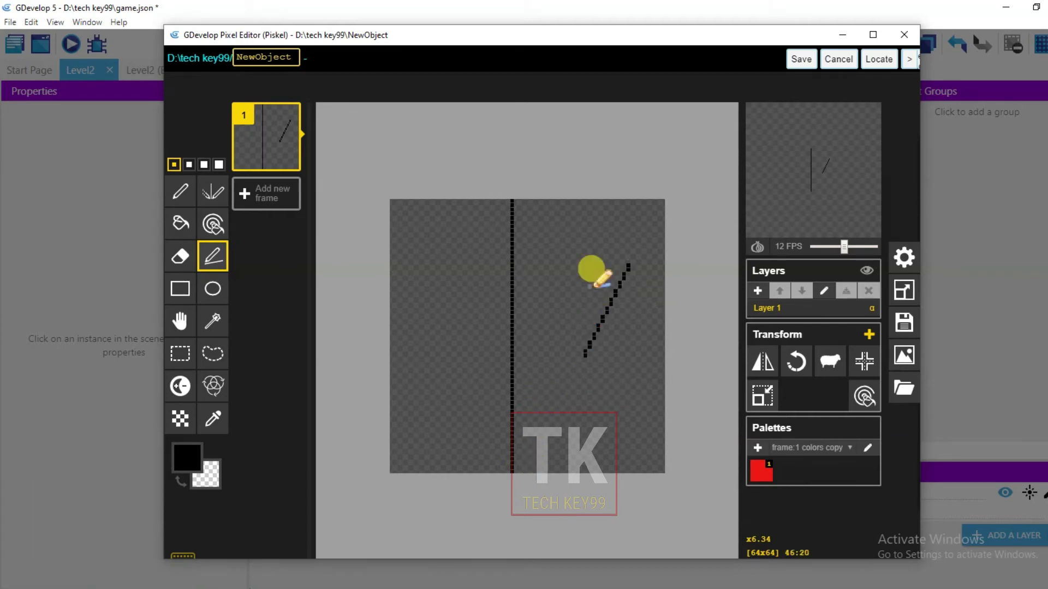
drag(592, 275, 571, 385)
drag(578, 270, 557, 381)
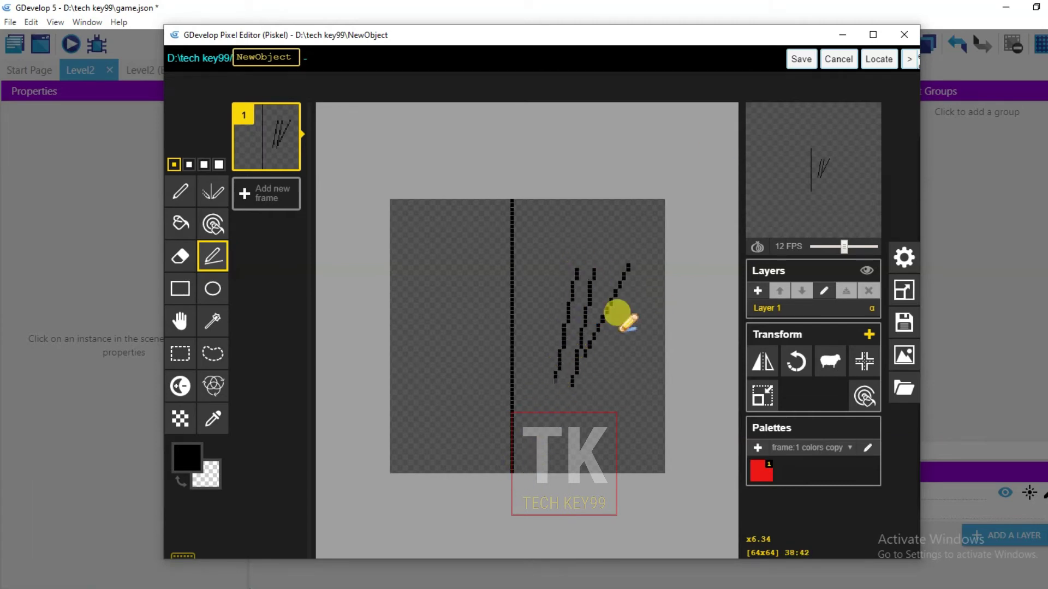
drag(618, 279, 610, 352)
key(ctrl+z)
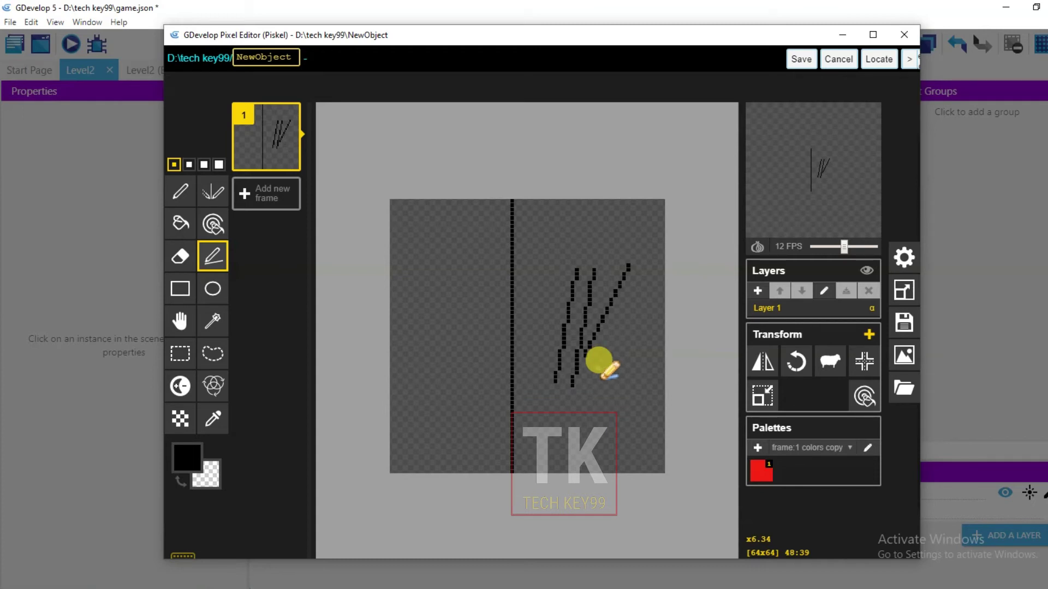
key(ctrl+z)
key(ctrl+z)
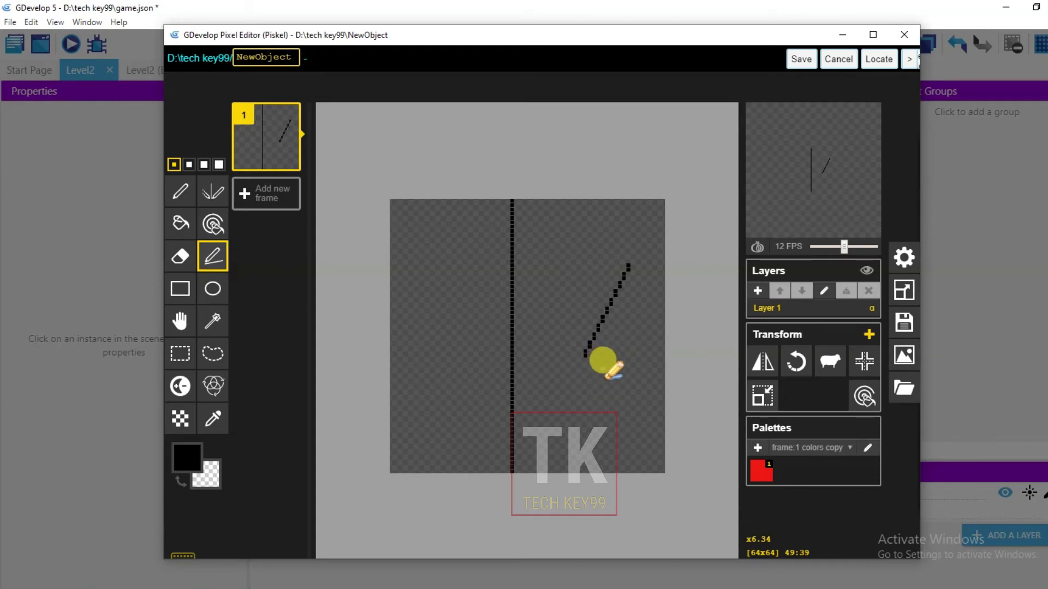
key(ctrl+z)
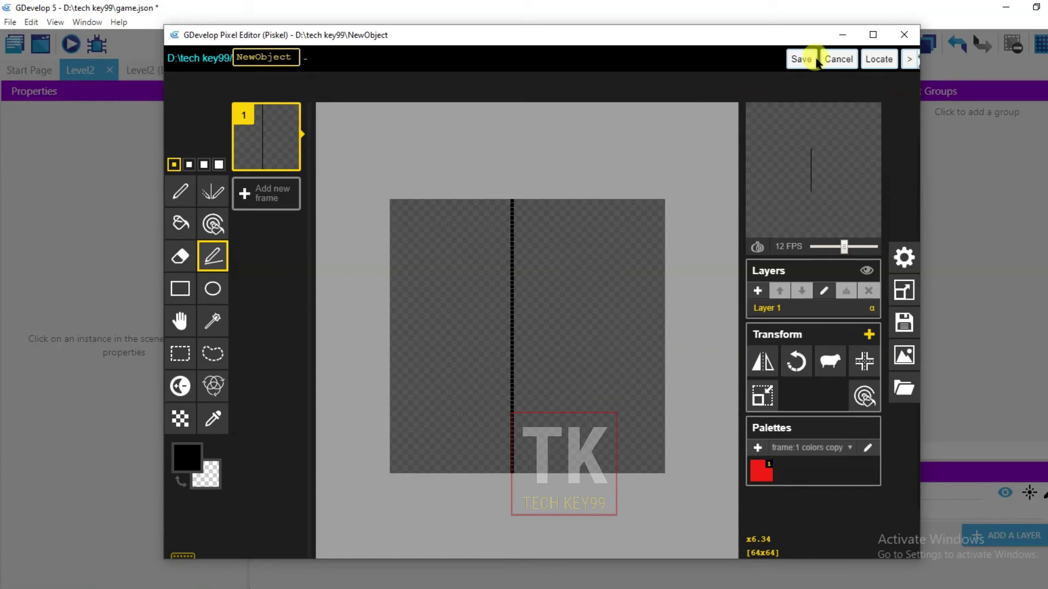
click(802, 59)
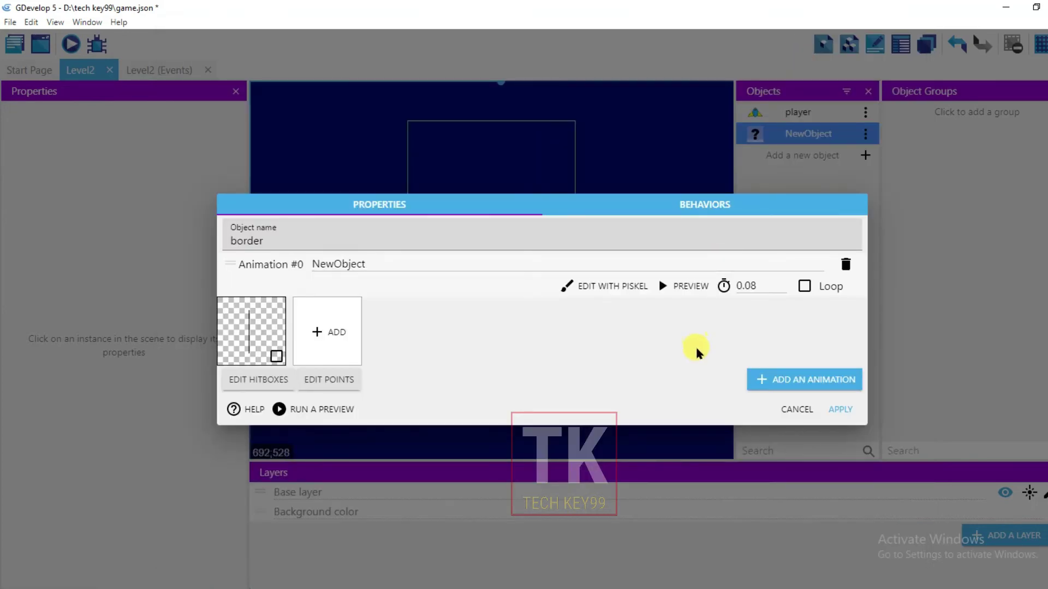
click(838, 410)
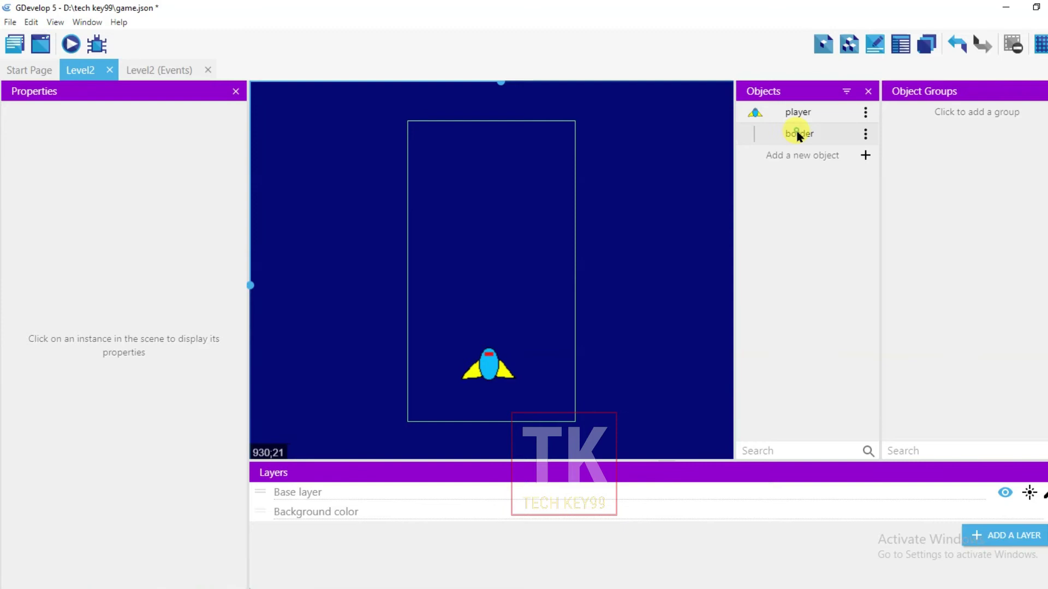
Step: Place a border instance in the scene centre and reopen its image in Piskel
drag(798, 134, 461, 259)
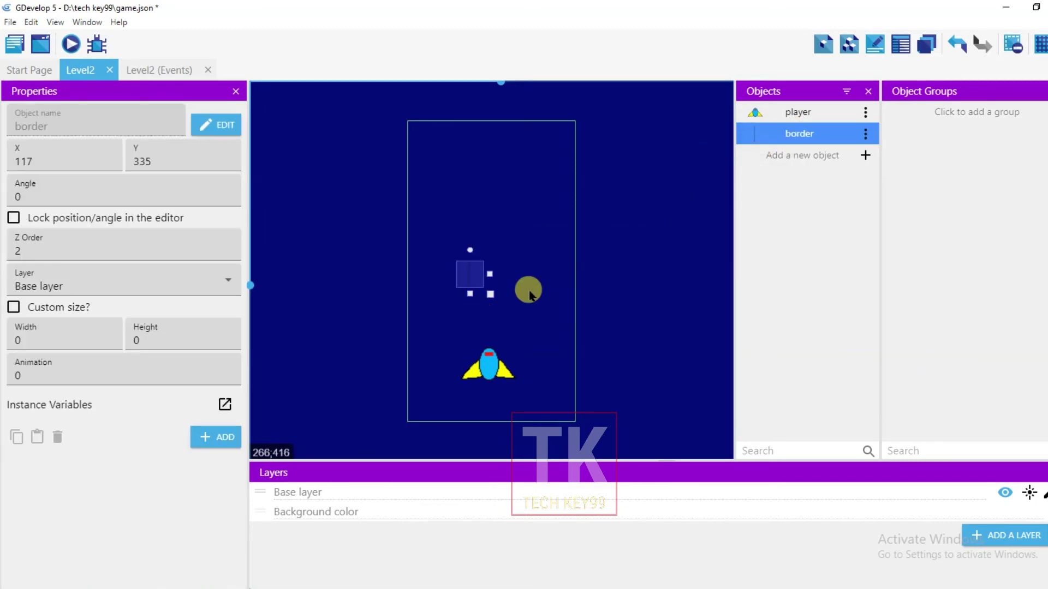
click(590, 254)
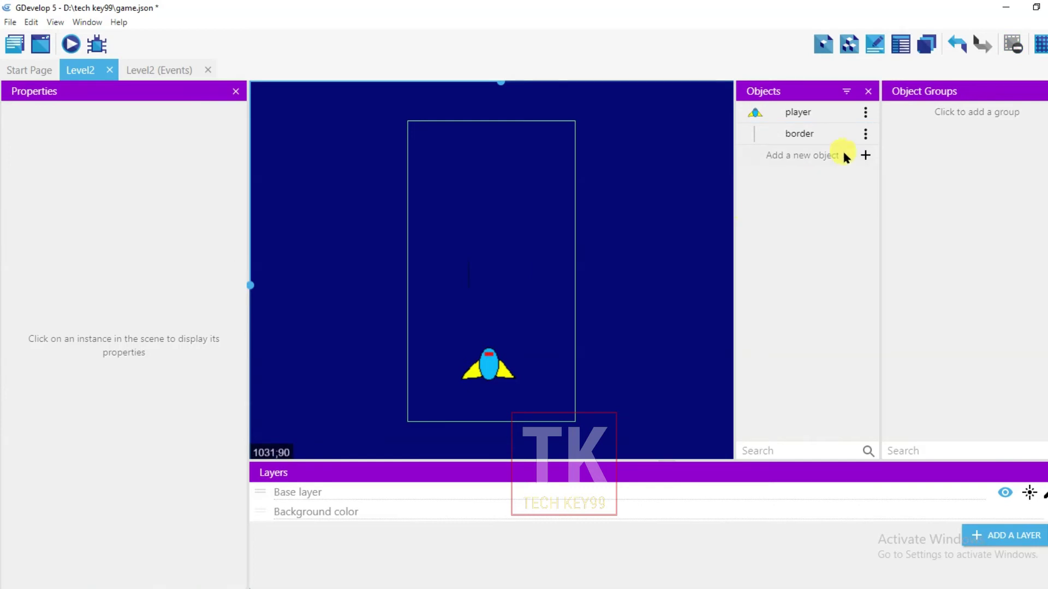
click(864, 134)
click(889, 158)
click(612, 286)
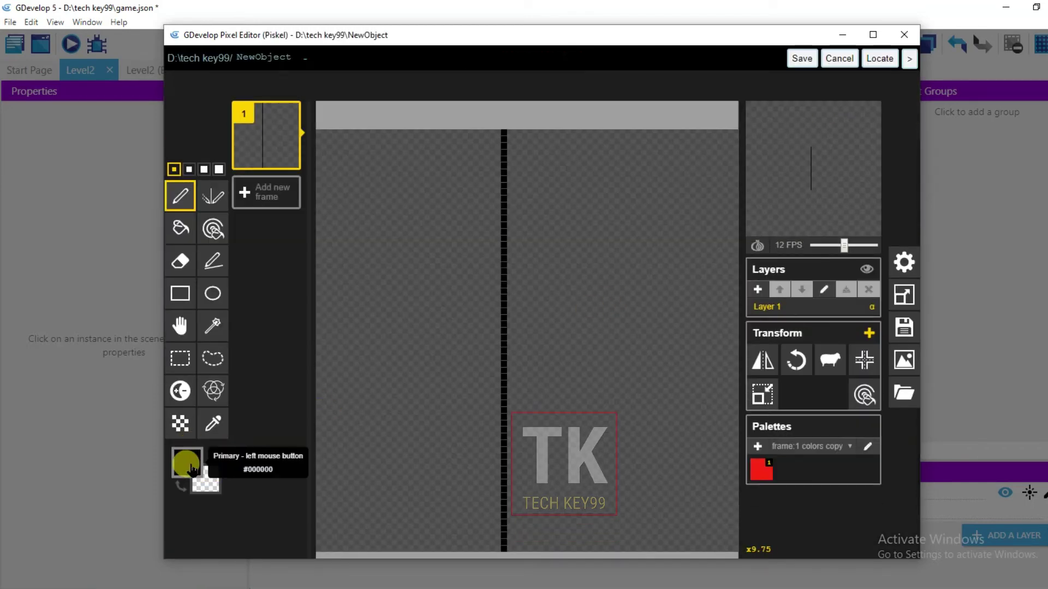
Step: Paint-bucket the border's line red (#ff0000) and save it back to the object
click(189, 465)
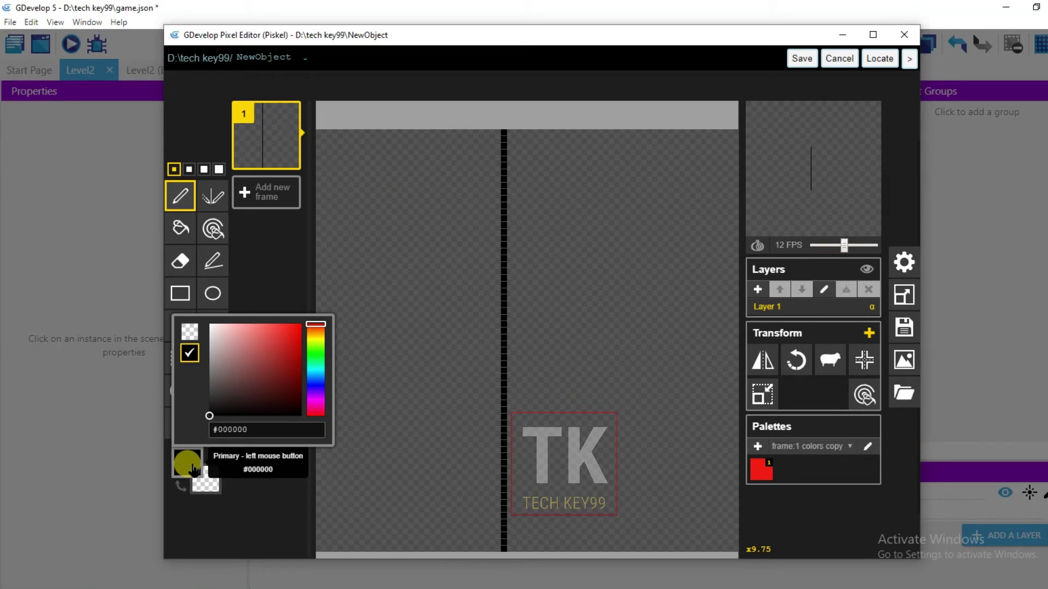
click(301, 324)
click(180, 228)
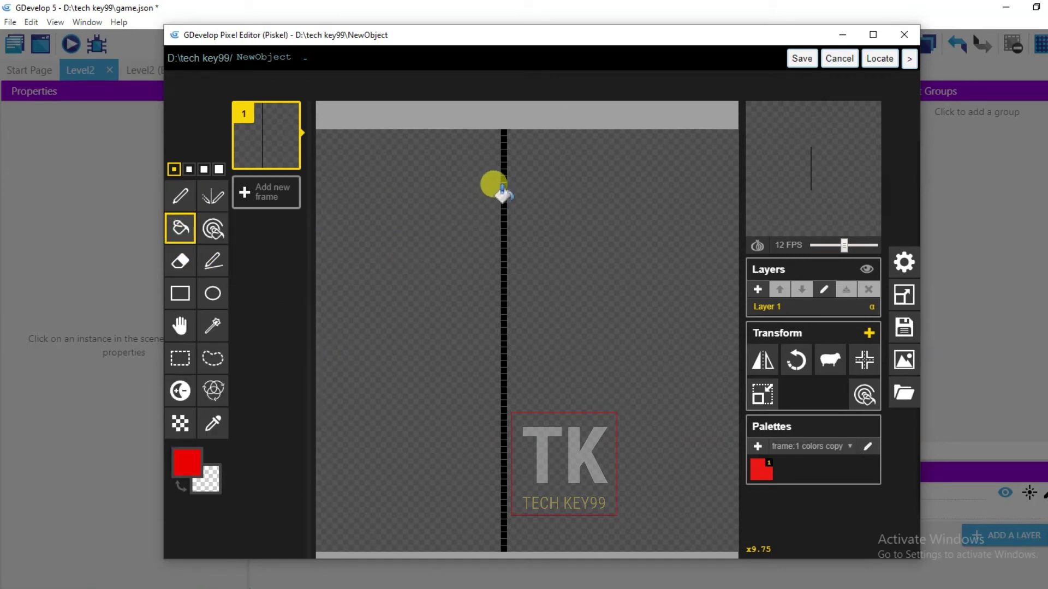
click(503, 193)
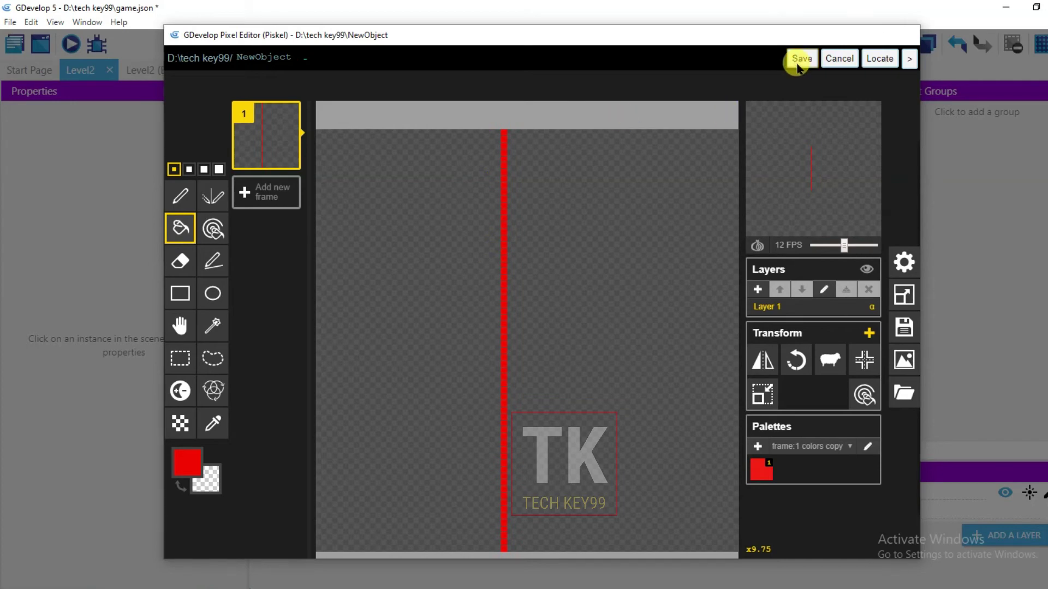
click(799, 61)
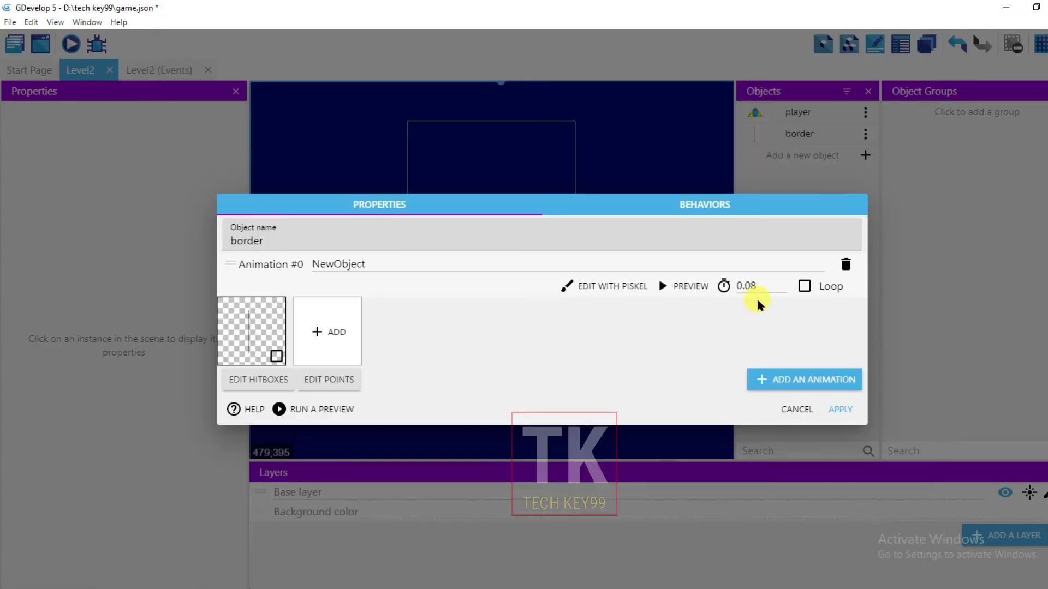
click(825, 411)
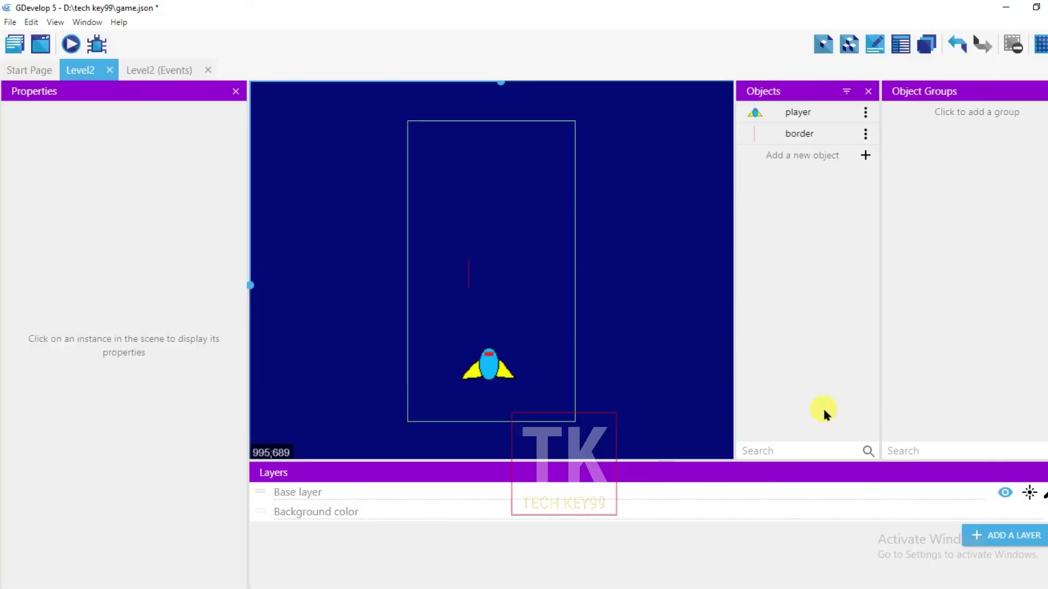
Step: Stretch the selected border into a tall wall spanning the scene's full height
click(468, 283)
drag(469, 288, 471, 429)
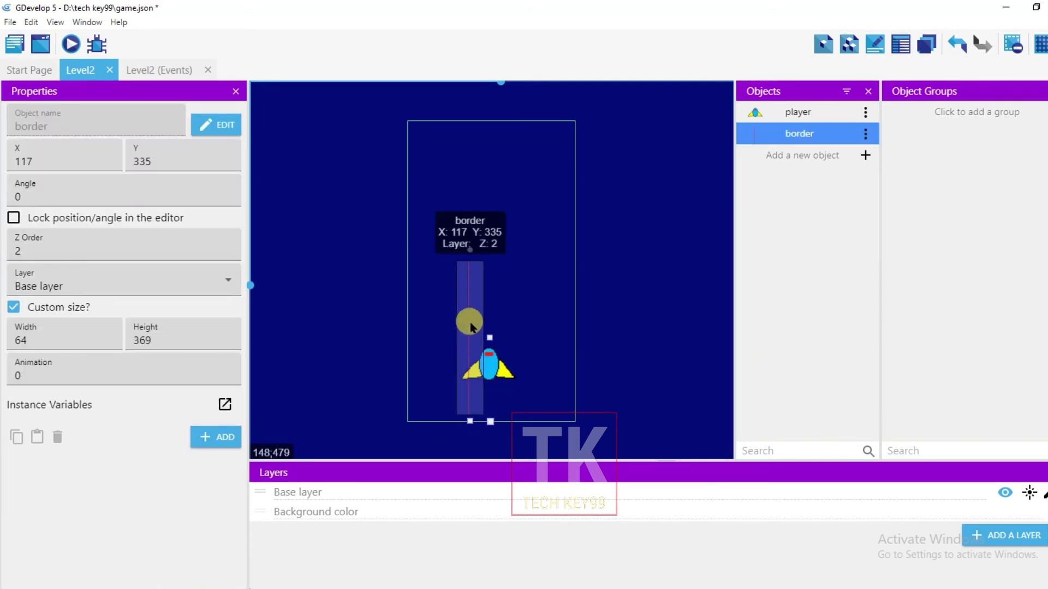
drag(438, 264, 374, 121)
mouse_move(409, 280)
mouse_down()
mouse_move(403, 436)
mouse_move(407, 421)
mouse_up()
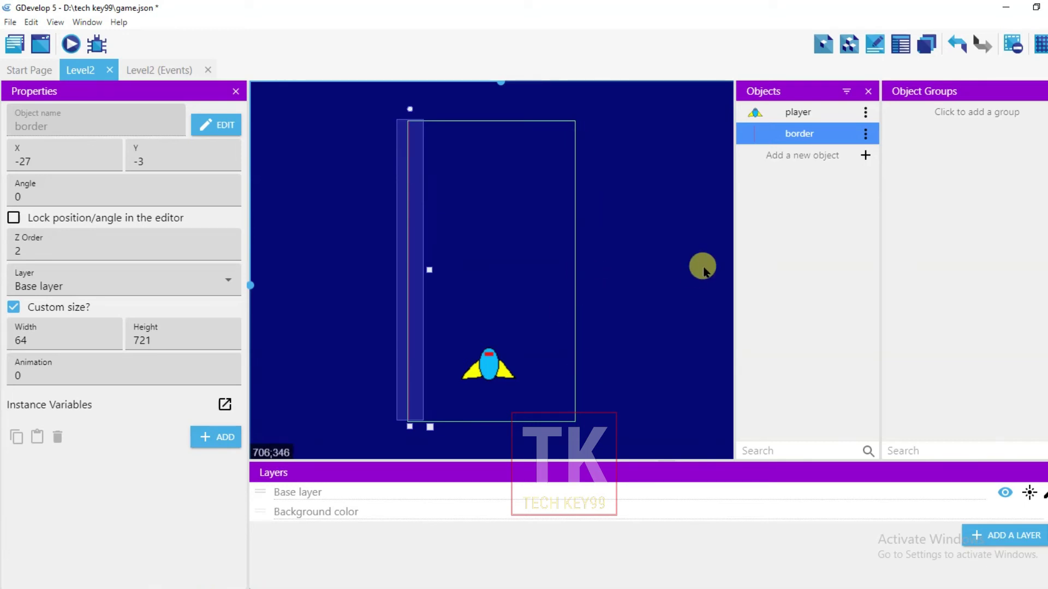
Step: Drag in a second border, stretch it down the right side, then delete it
mouse_move(808, 134)
mouse_down()
mouse_move(594, 200)
mouse_move(555, 176)
mouse_up()
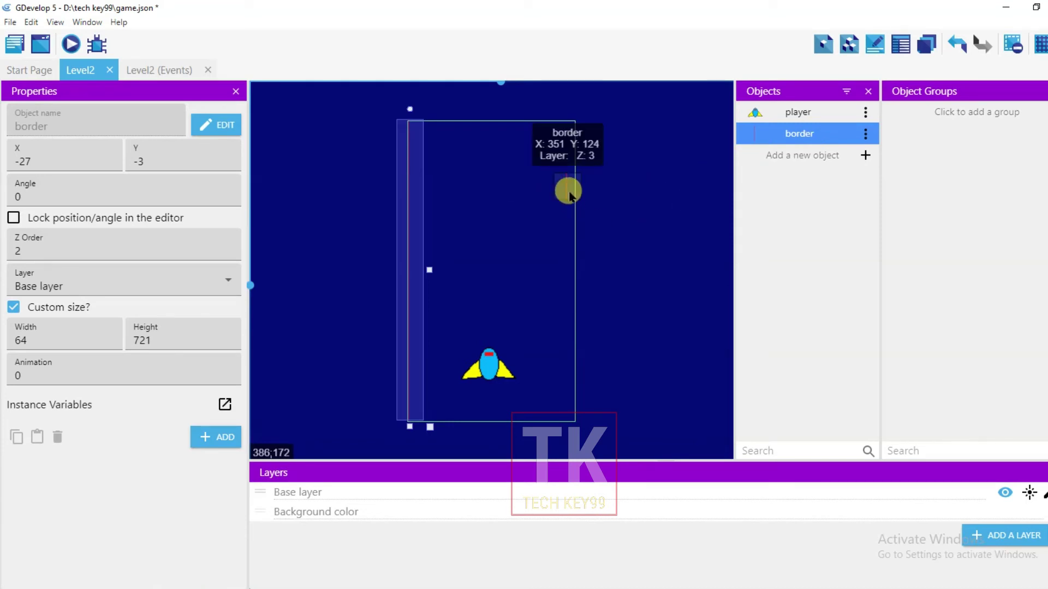
drag(566, 218, 569, 358)
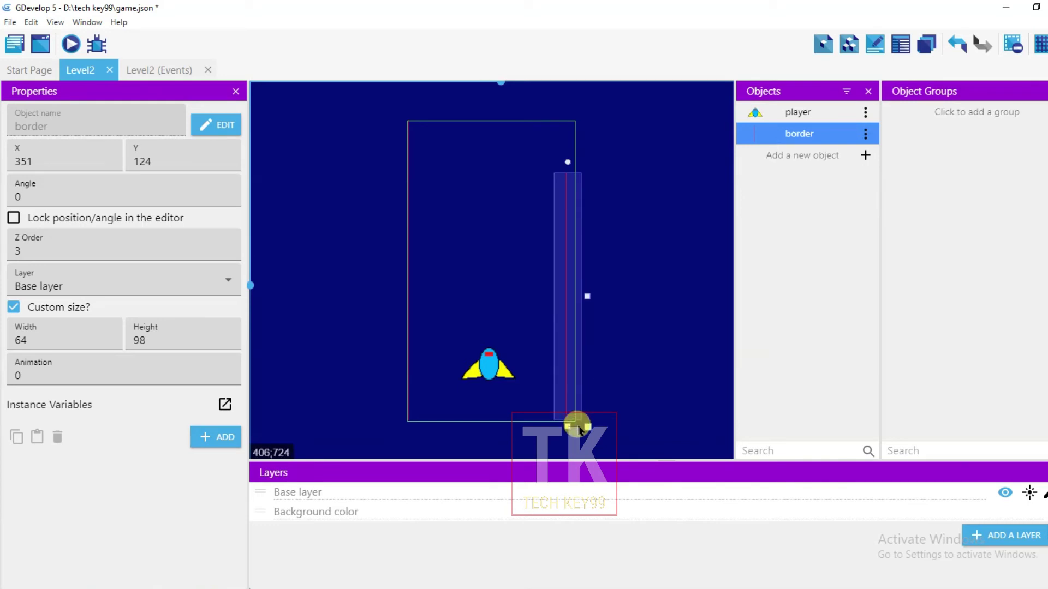
drag(569, 358, 568, 429)
mouse_move(562, 226)
mouse_down()
mouse_move(574, 161)
mouse_move(576, 180)
mouse_up()
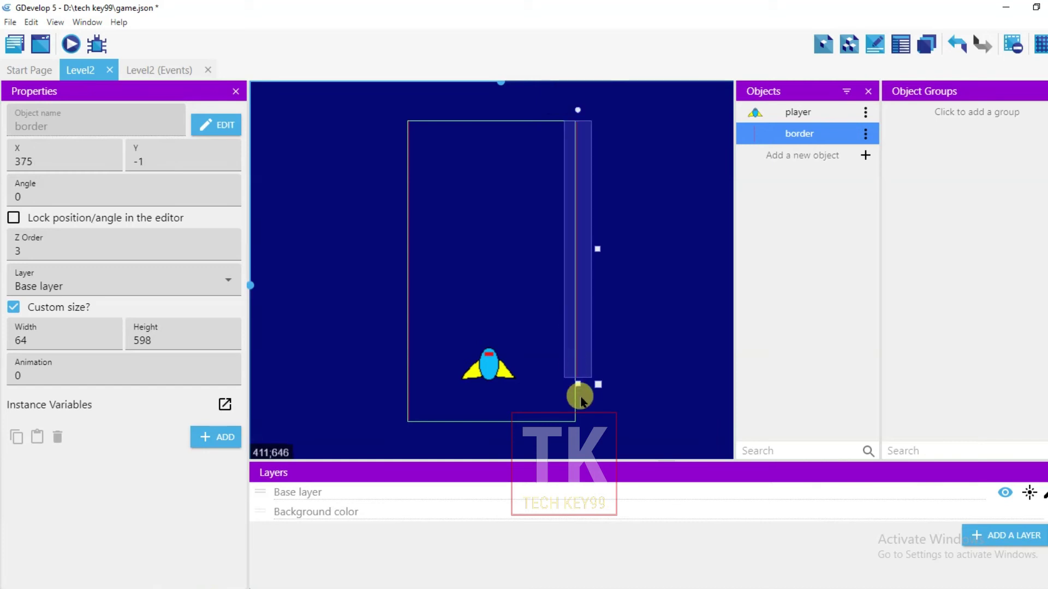
drag(582, 420, 584, 439)
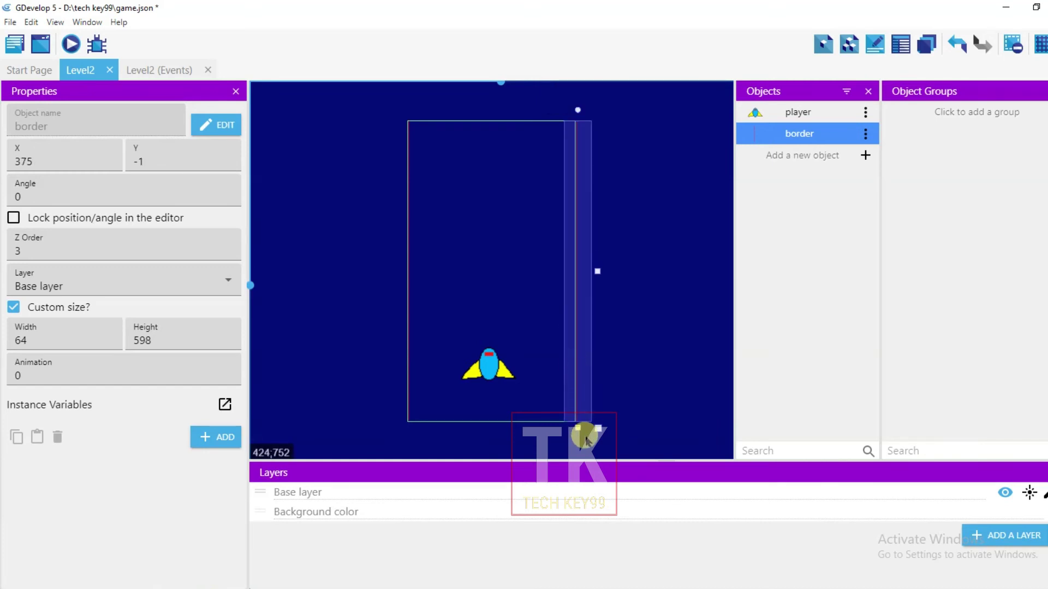
key(Delete)
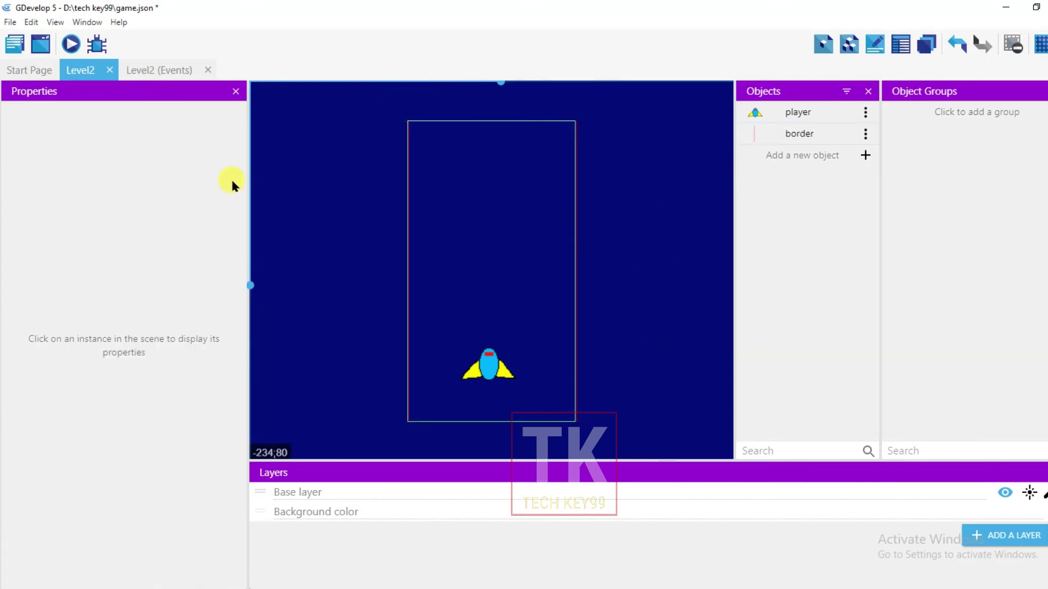
Step: Add a new Level2 event with the condition player is in collision with border
click(168, 71)
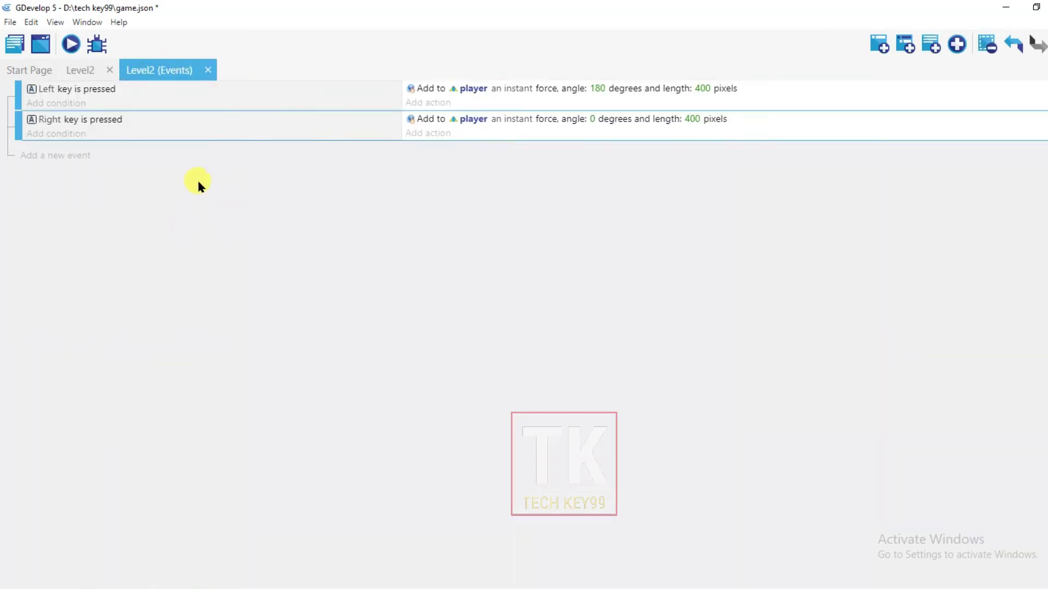
click(879, 44)
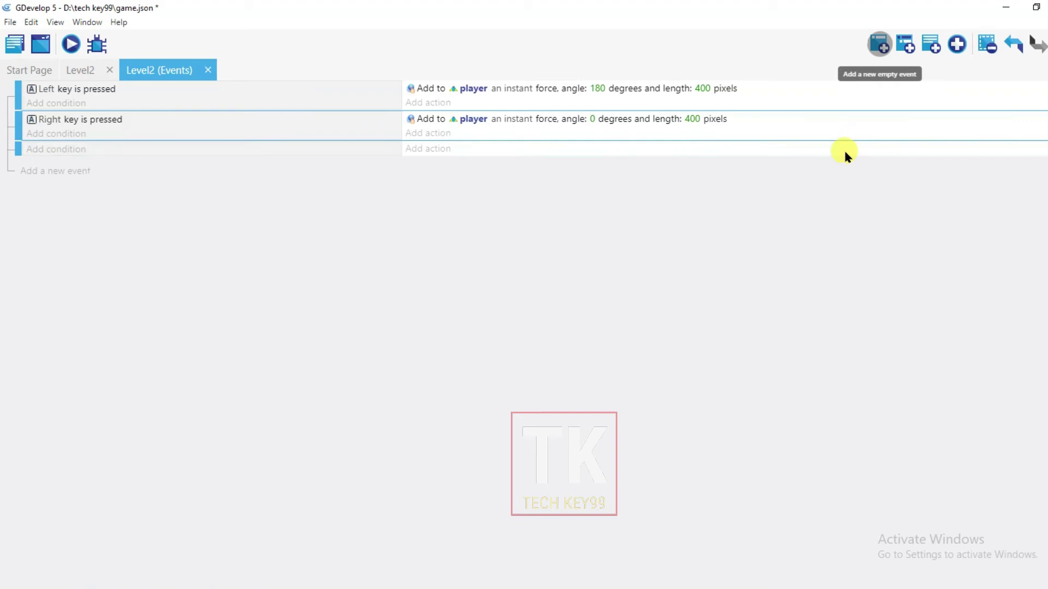
click(64, 150)
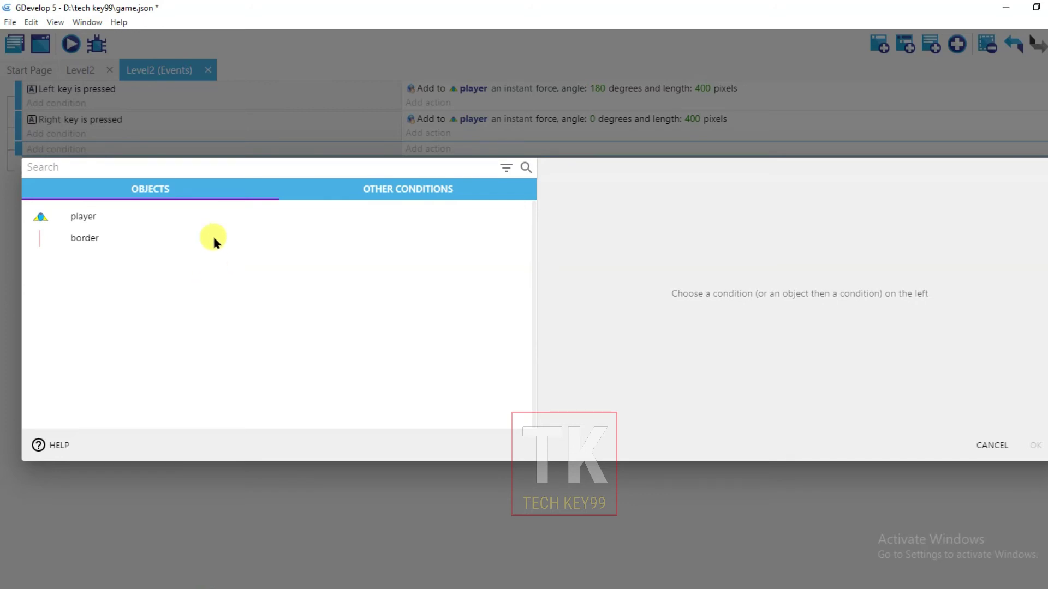
click(204, 217)
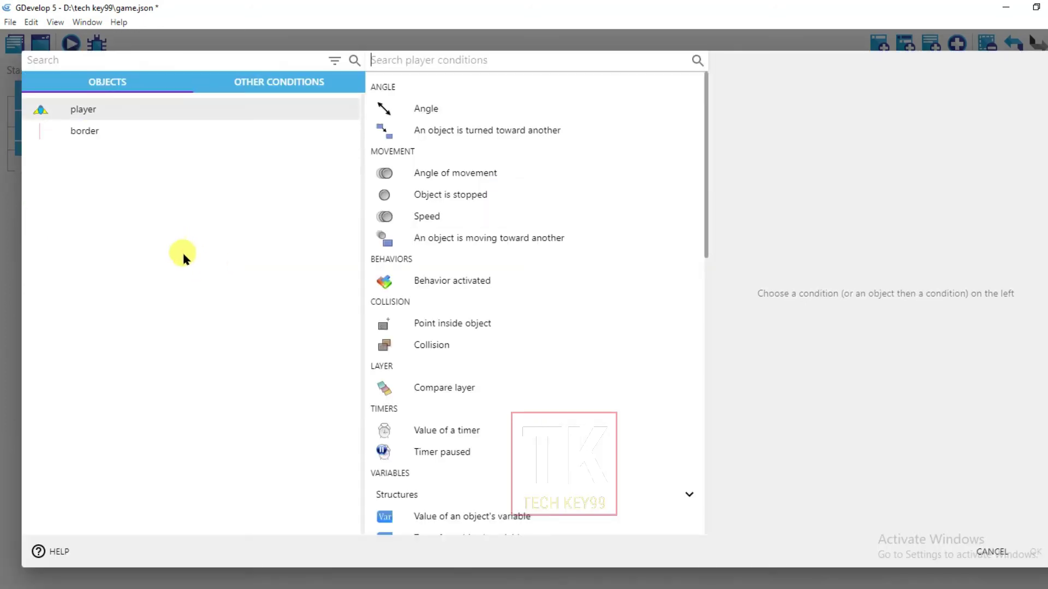
scroll(528, 246, down, 3)
scroll(516, 233, up, 1)
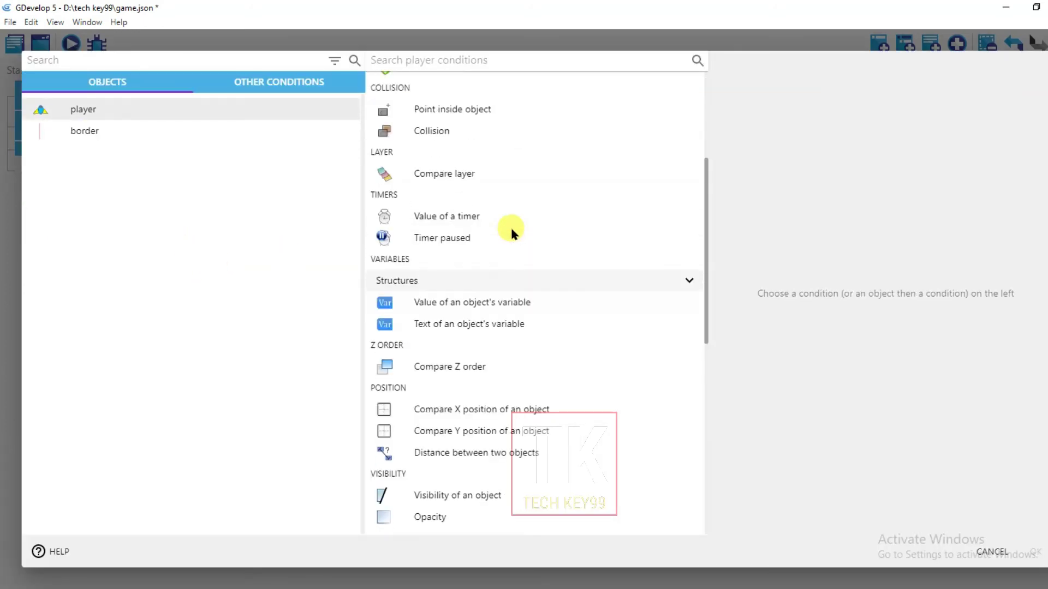
scroll(500, 254, up, 2)
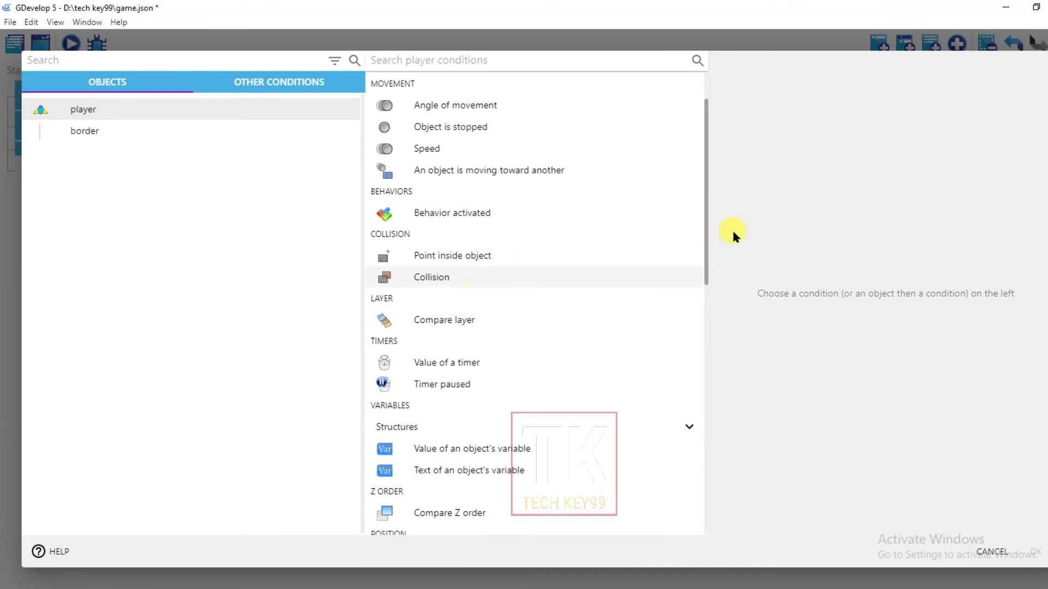
click(783, 208)
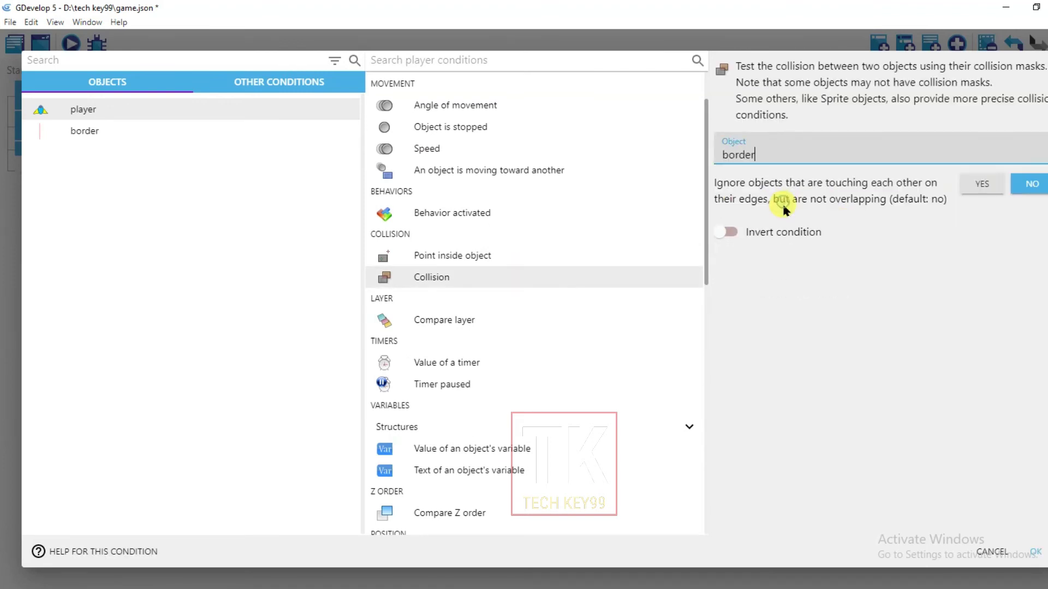
click(1033, 553)
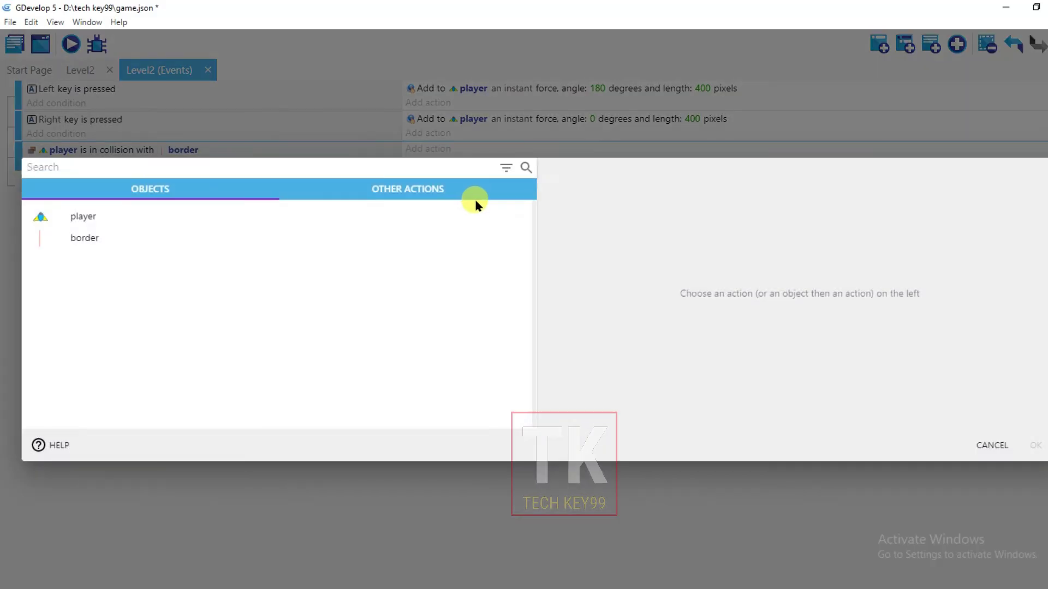
Step: Add the action separating player from border, with border as the object that stays put
click(110, 215)
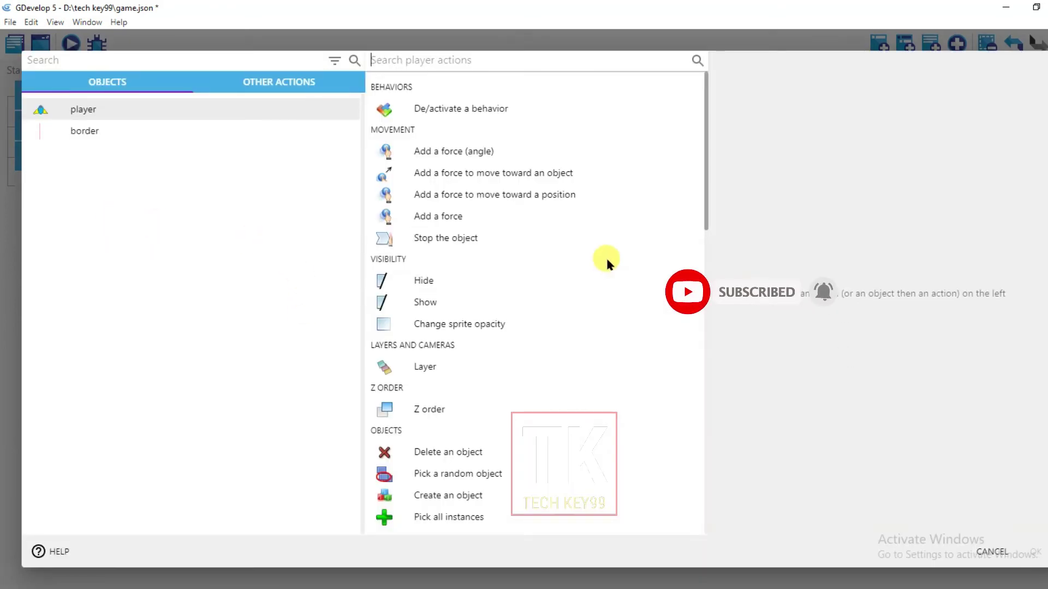
scroll(546, 245, down, 2)
scroll(550, 256, down, 3)
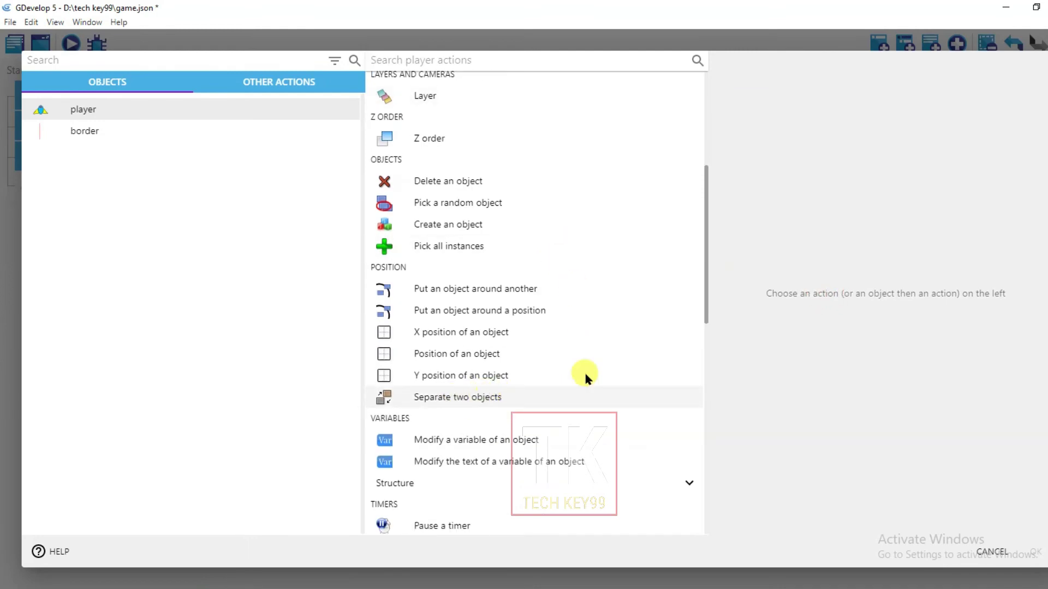
click(584, 396)
click(780, 135)
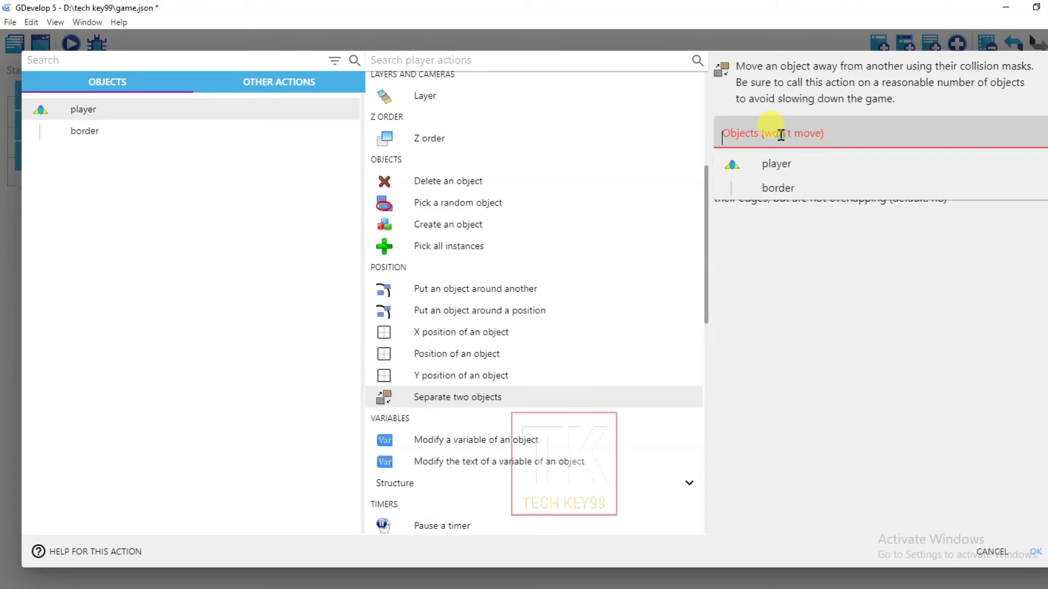
click(784, 194)
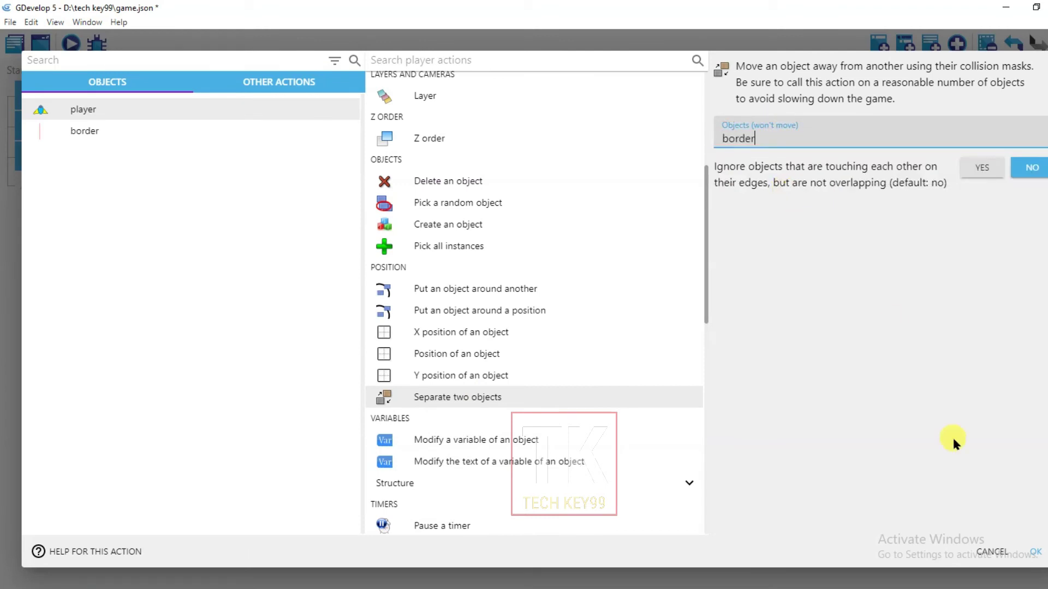
click(1035, 552)
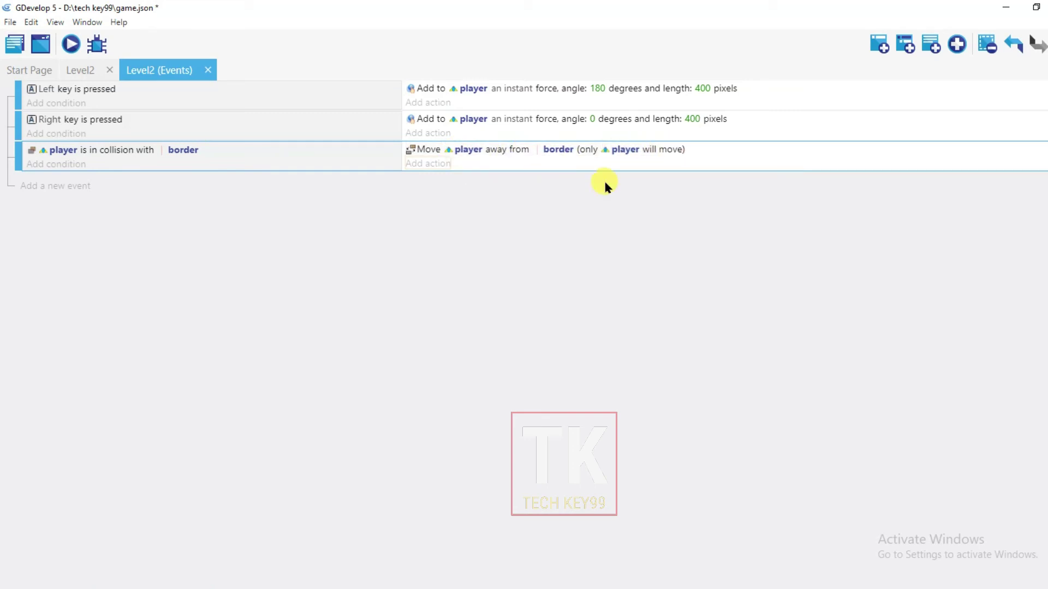
Step: Run a full-screen preview, drive the spaceship left and right against the wall, then close it
click(71, 45)
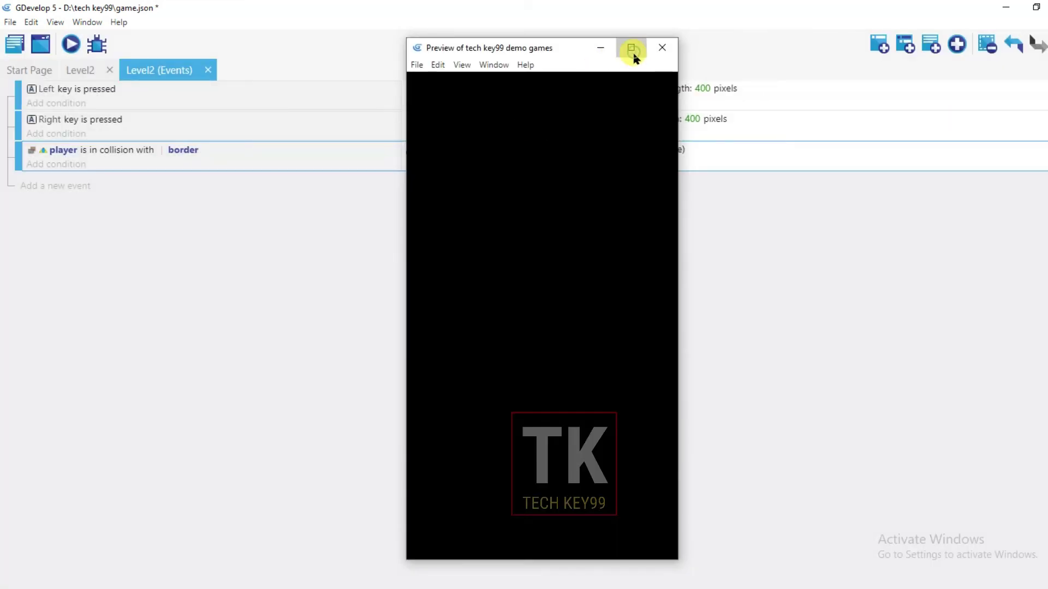
click(630, 47)
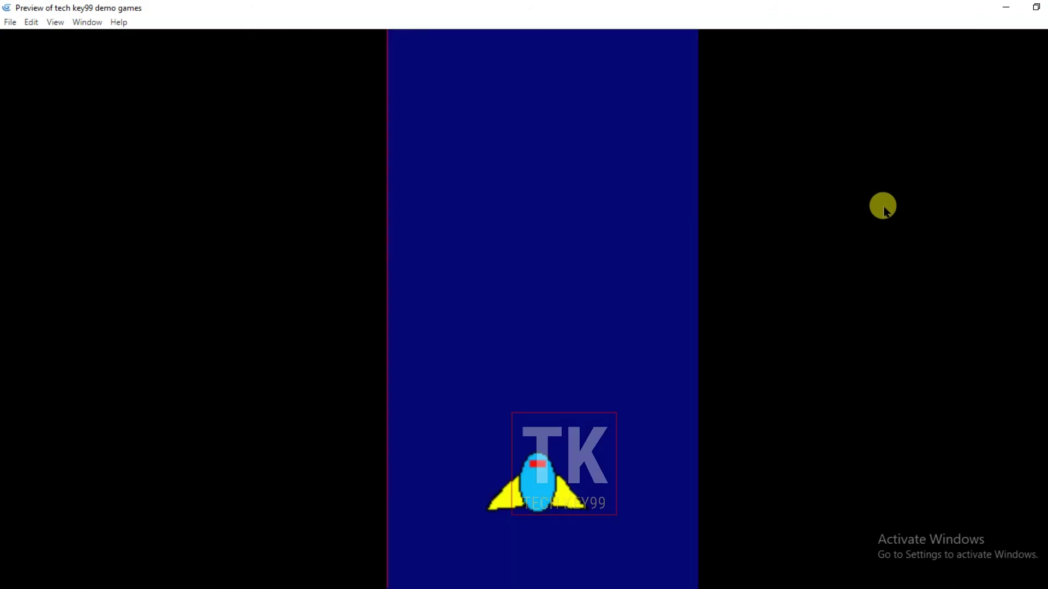
key(Left)
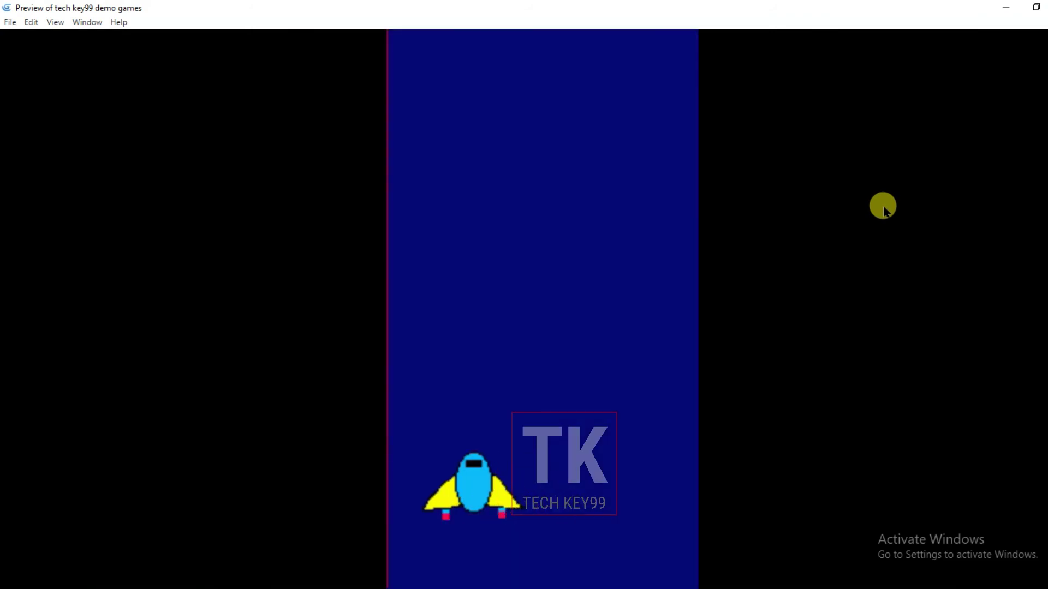
key(Right)
key(Left)
key(Right)
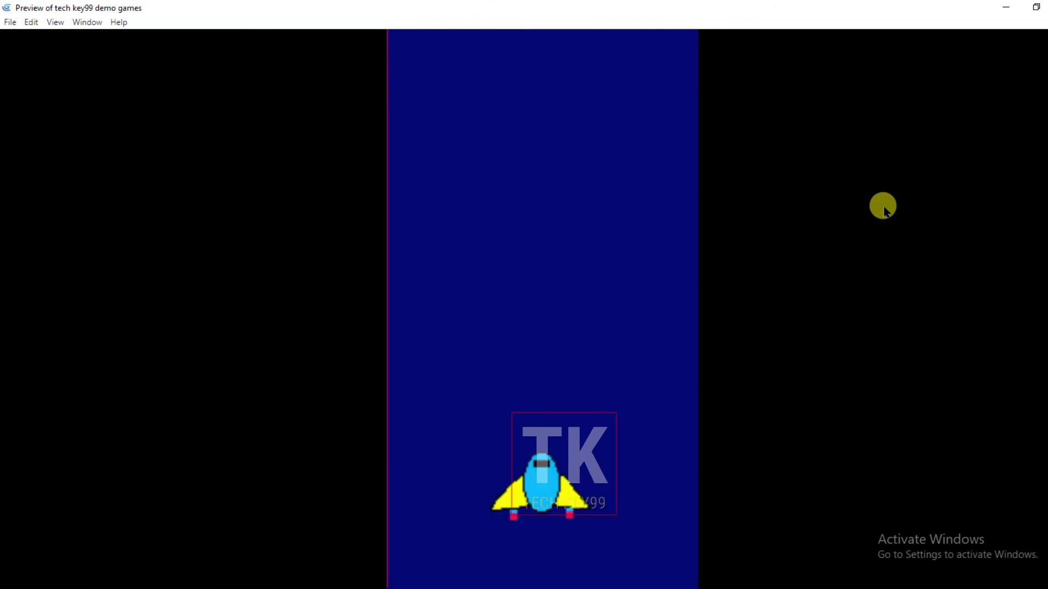
key(Left)
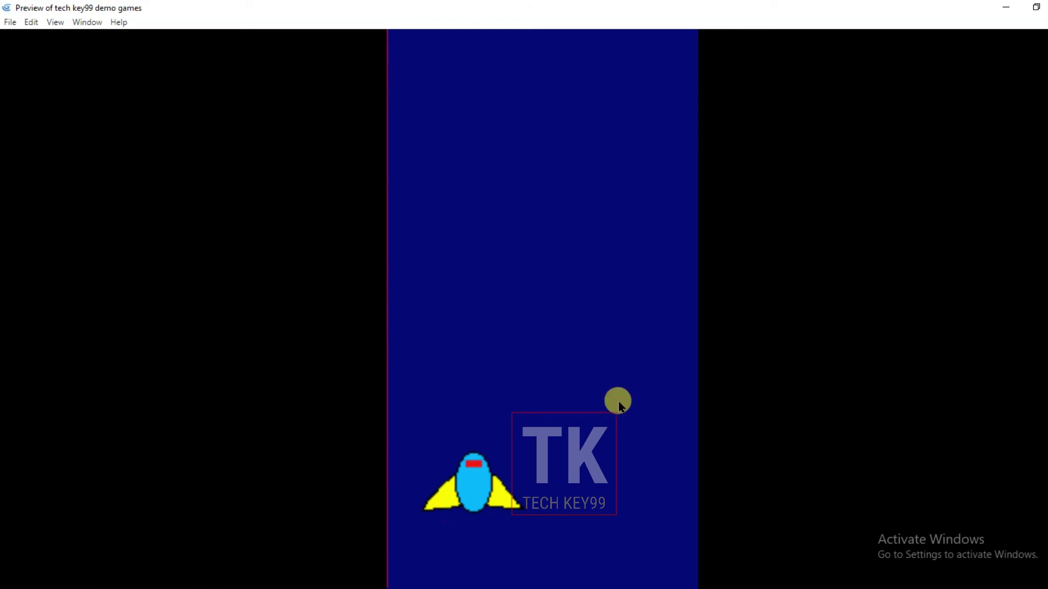
key(alt+F4)
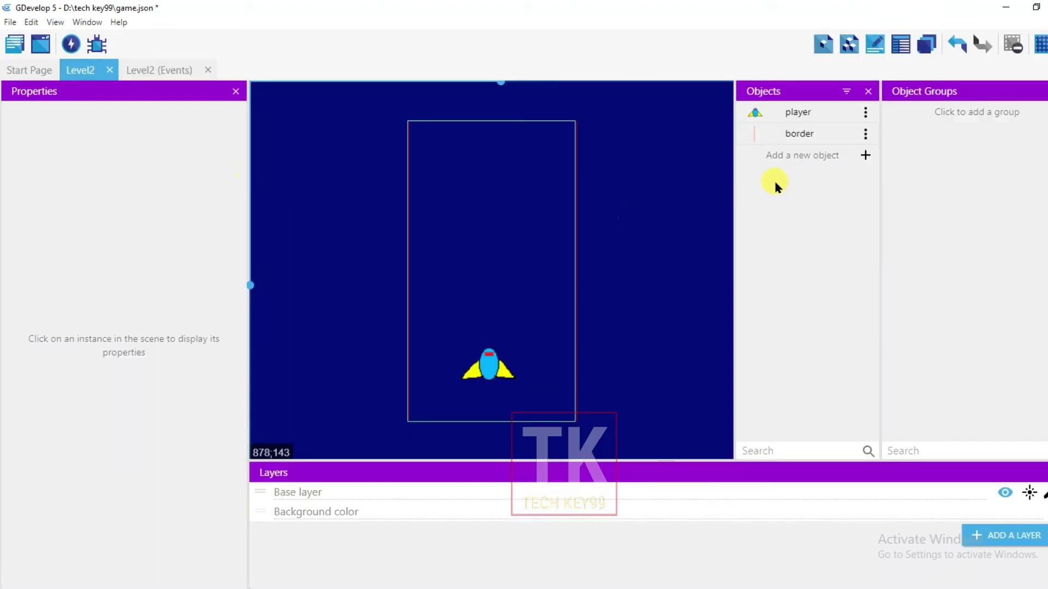
Step: Give player a custom four-point hitbox with its bottom corners dragged out to the wing tips
click(866, 113)
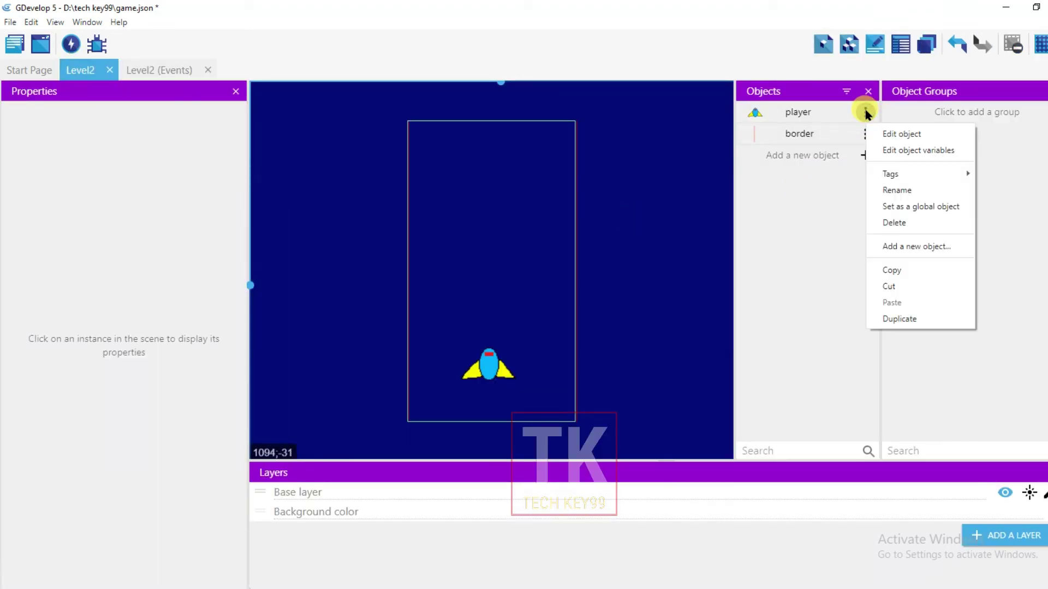
click(887, 131)
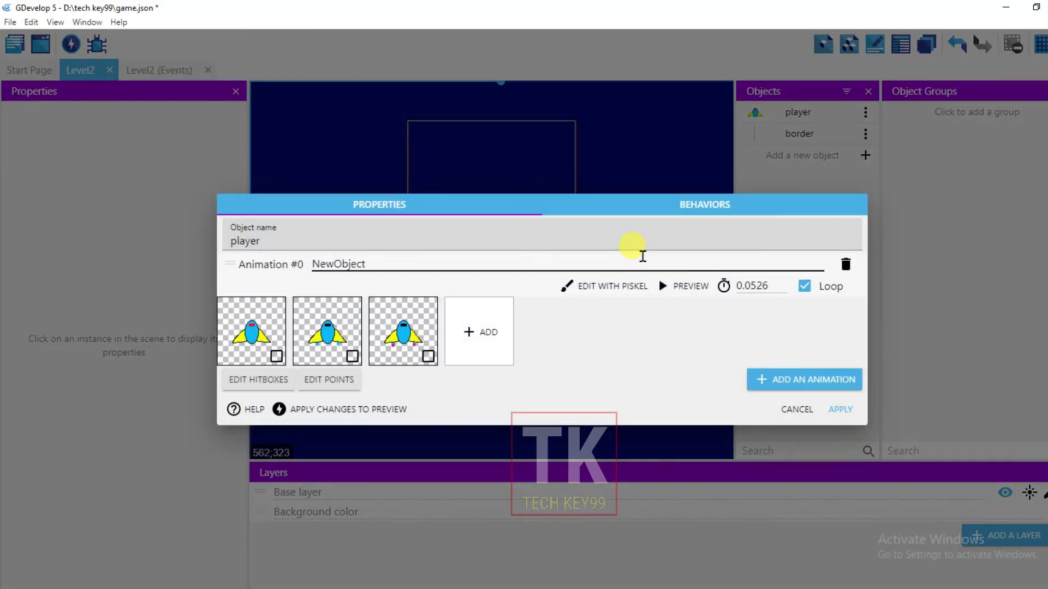
click(267, 384)
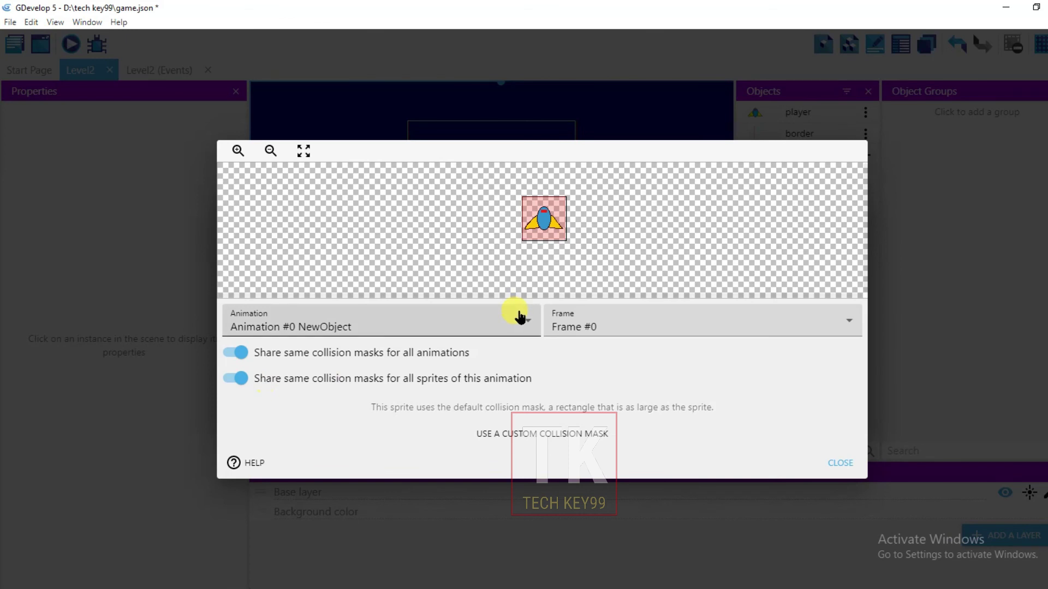
click(501, 435)
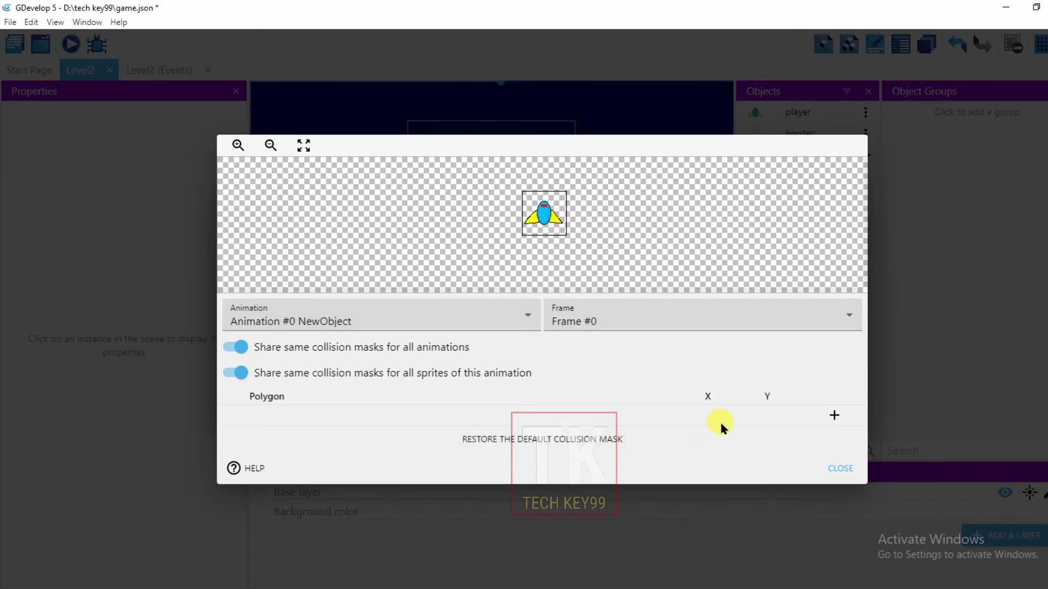
click(829, 415)
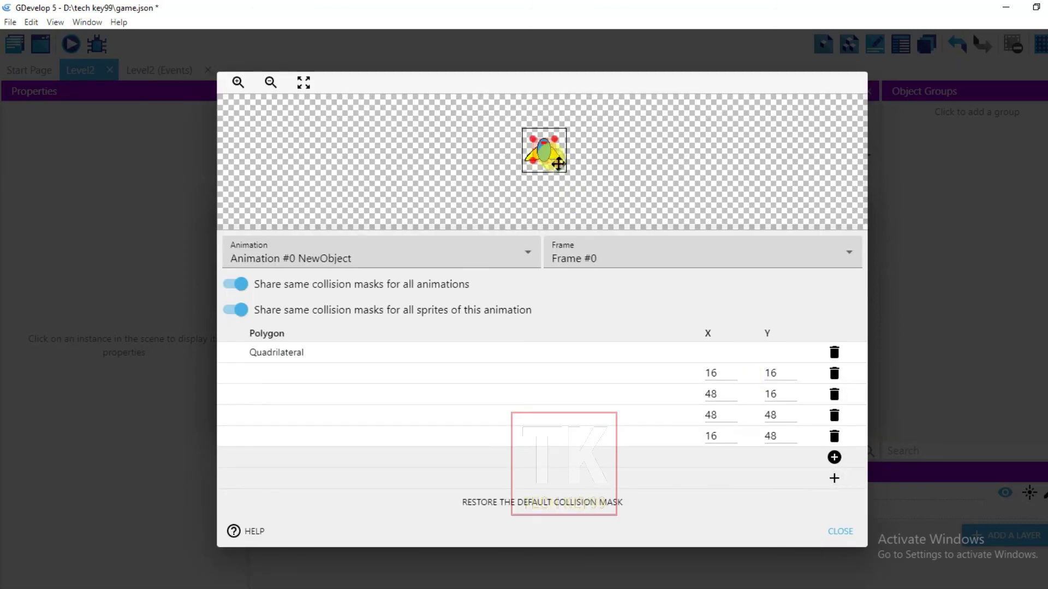
drag(558, 163, 562, 167)
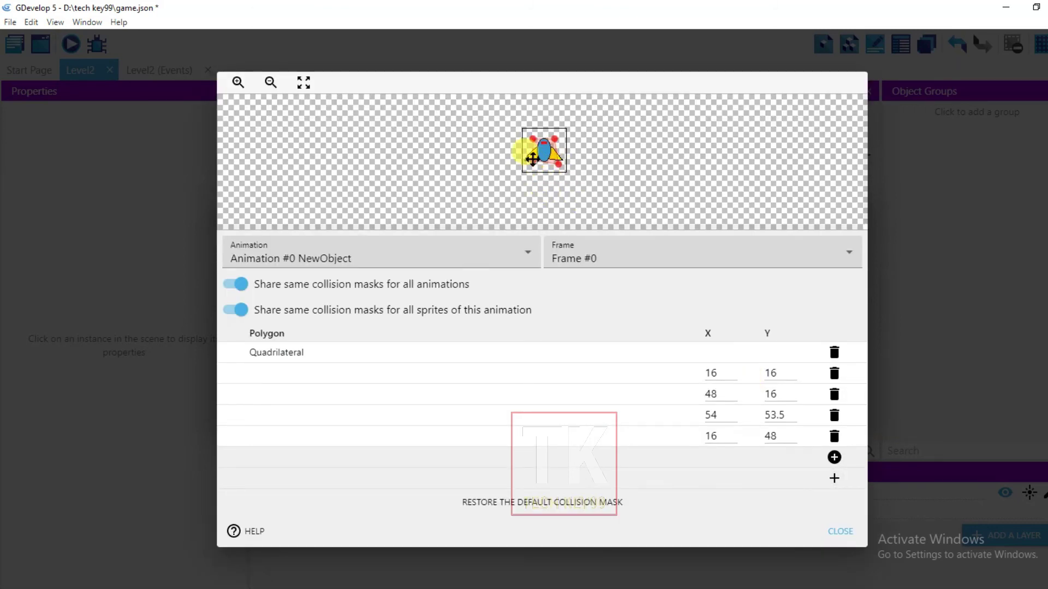
drag(526, 161, 526, 163)
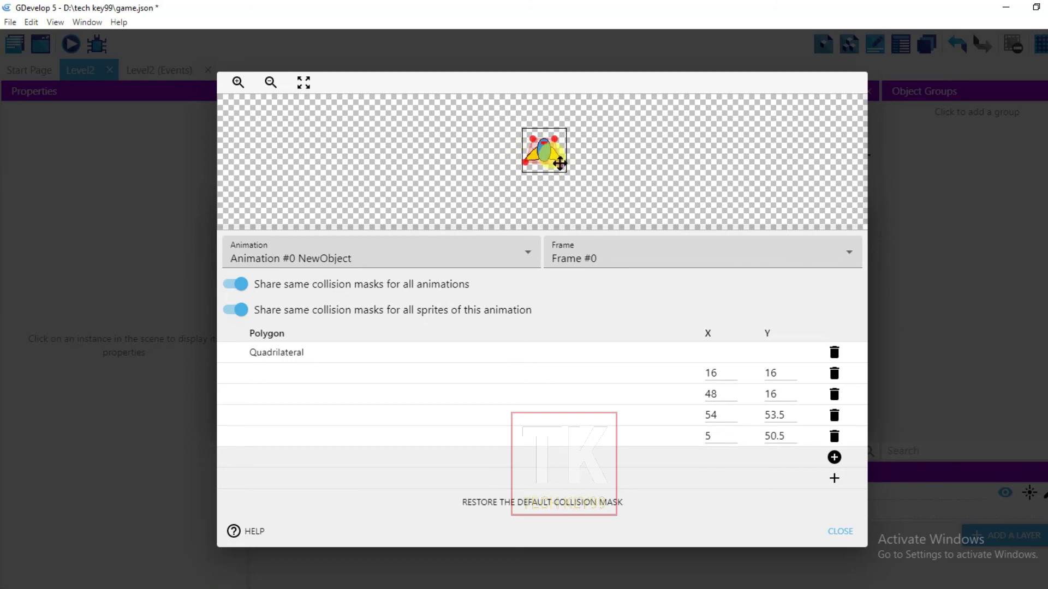
drag(559, 163, 560, 161)
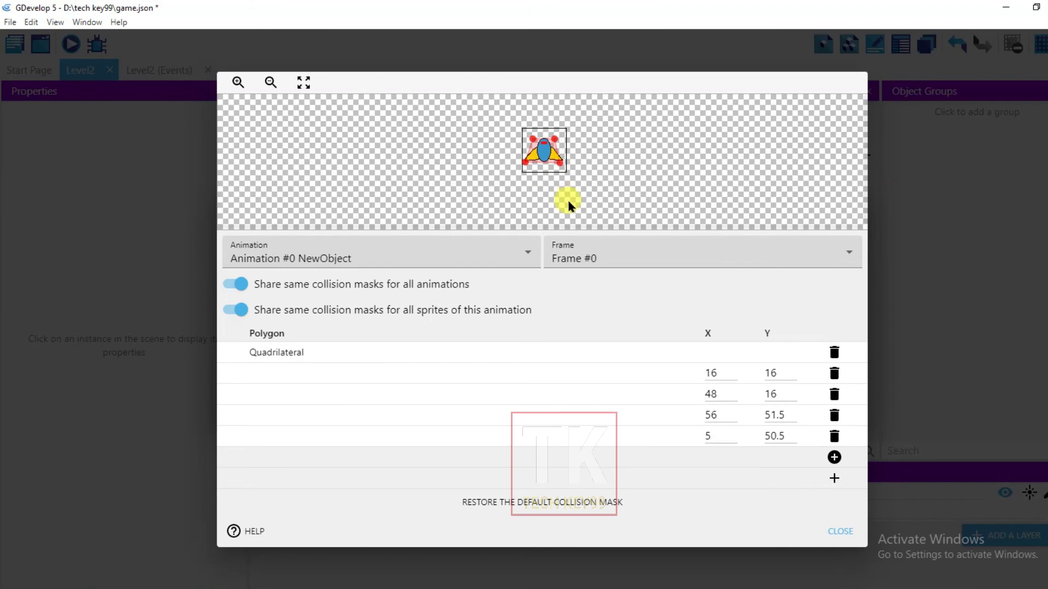
click(838, 532)
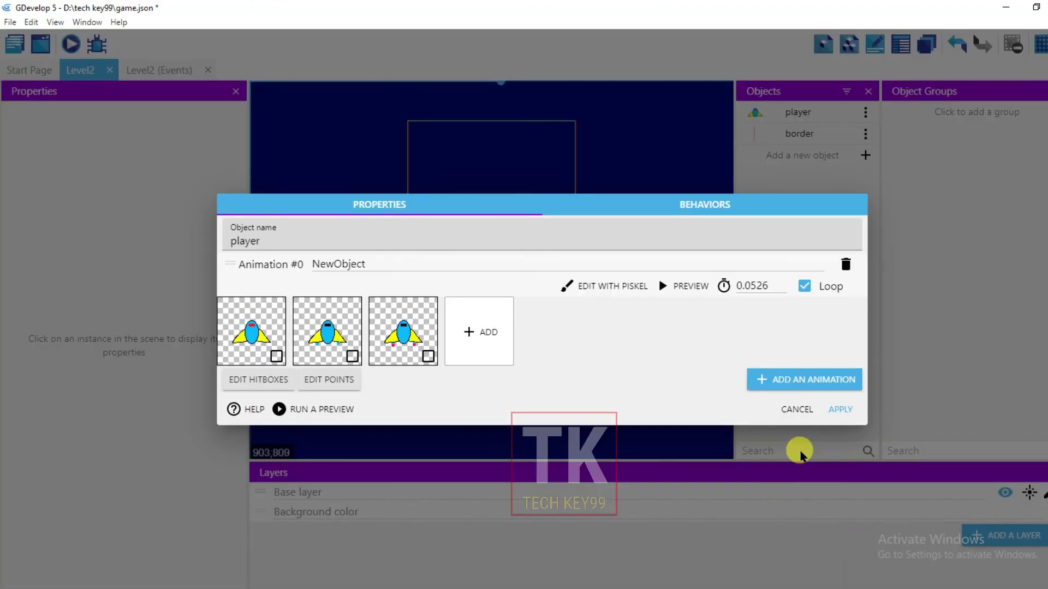
Step: Apply the player changes and switch the border object to a custom collision mask
click(841, 409)
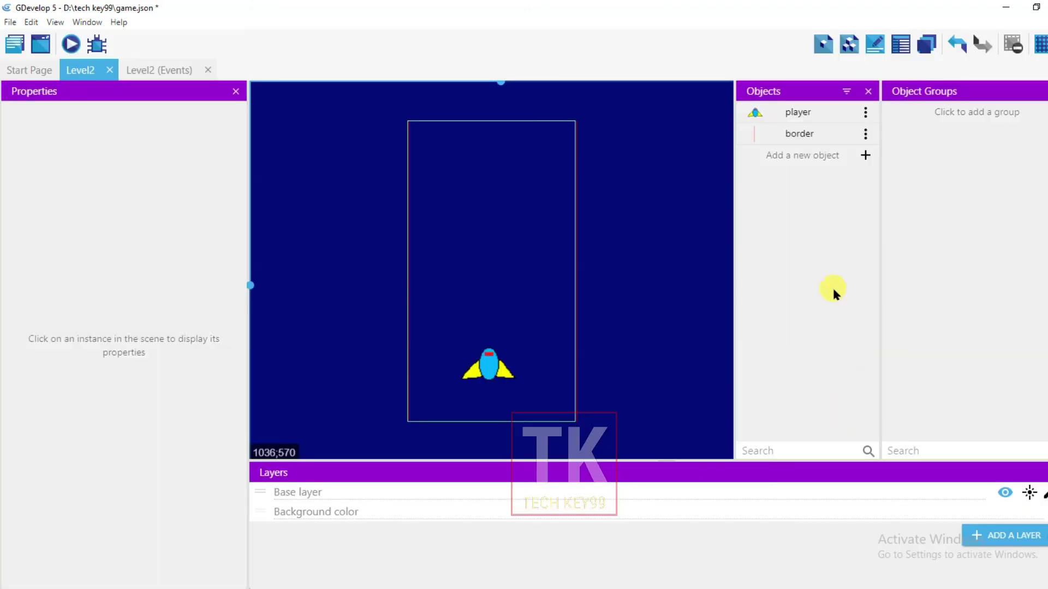
click(865, 133)
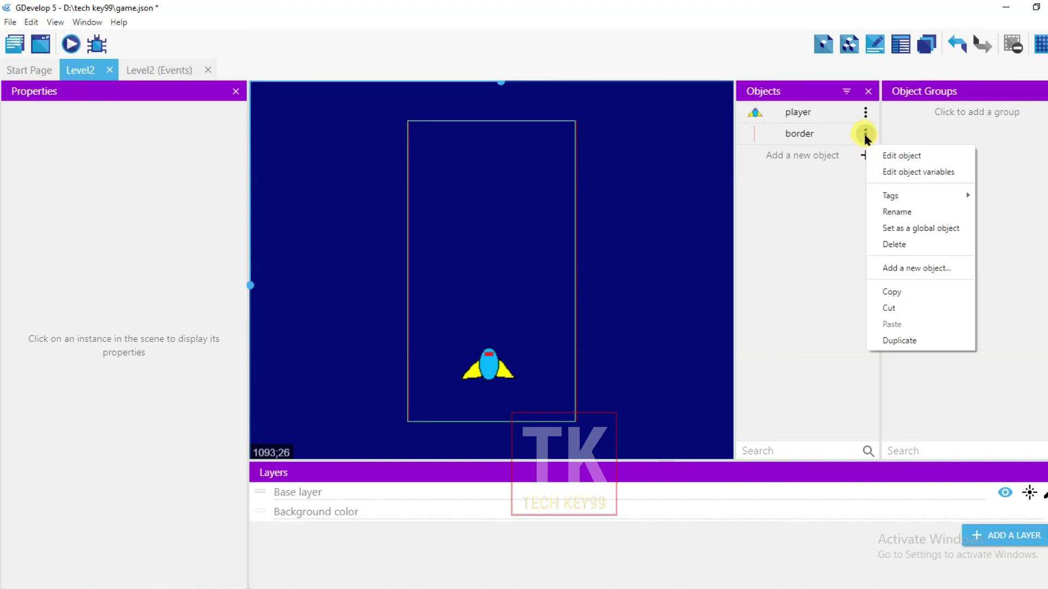
click(884, 155)
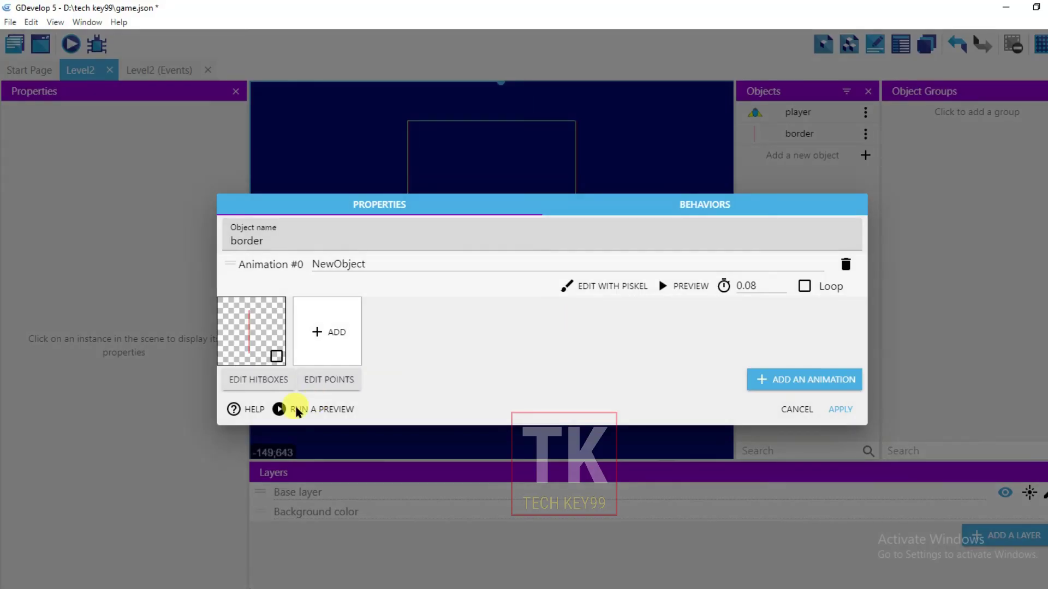
click(260, 381)
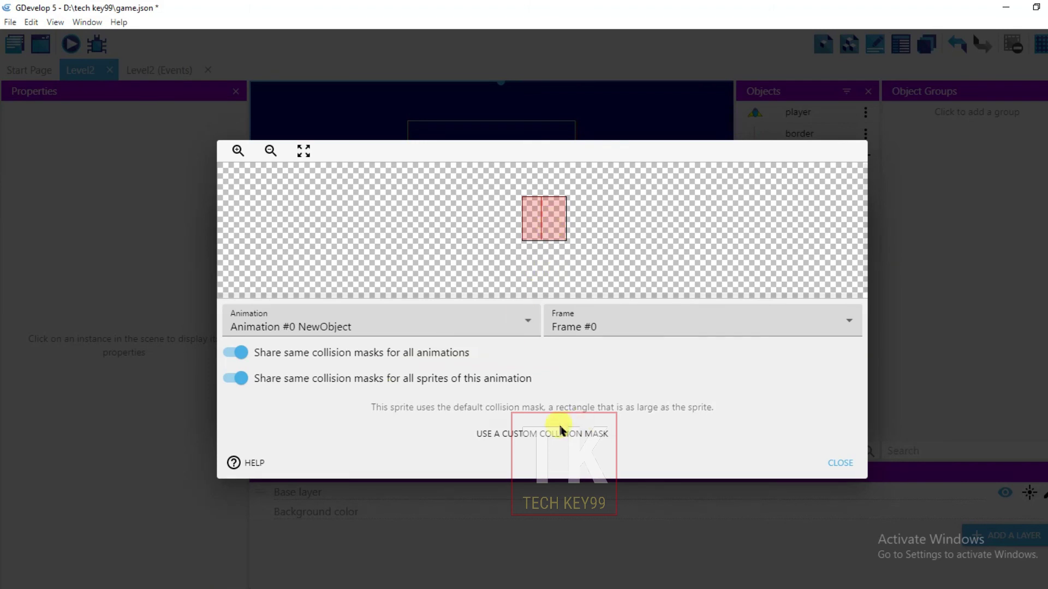
click(538, 436)
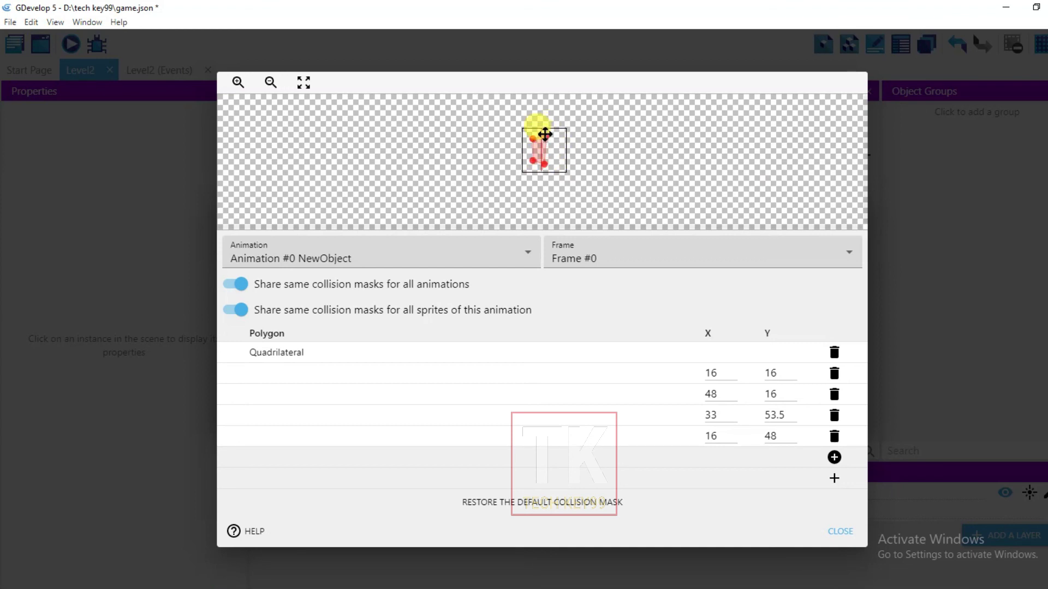
Step: Drag the border mask's vertices tight around the red line and apply the changes
drag(543, 129, 543, 130)
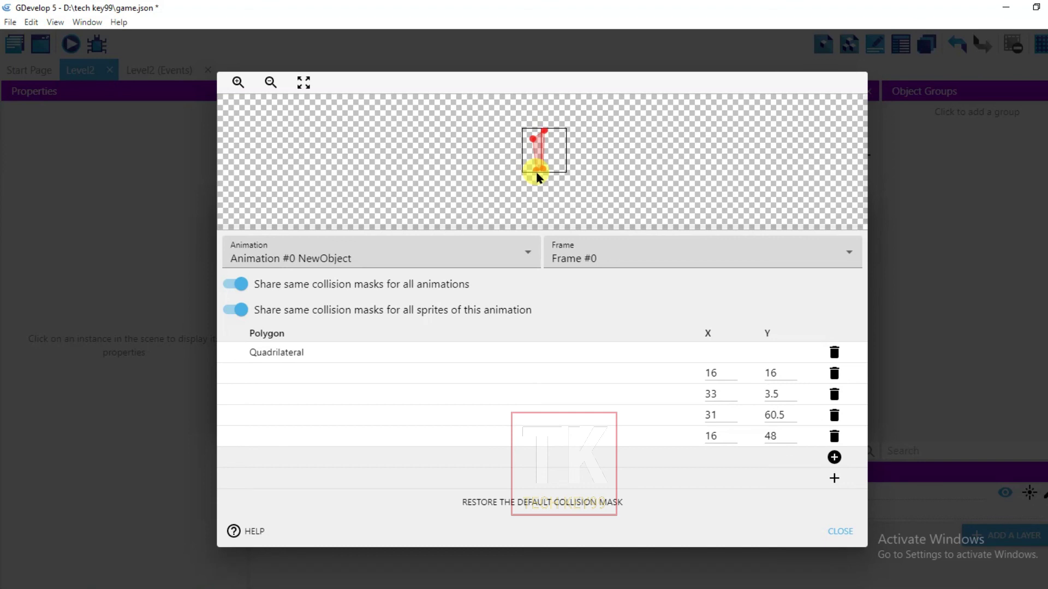
drag(534, 168, 534, 168)
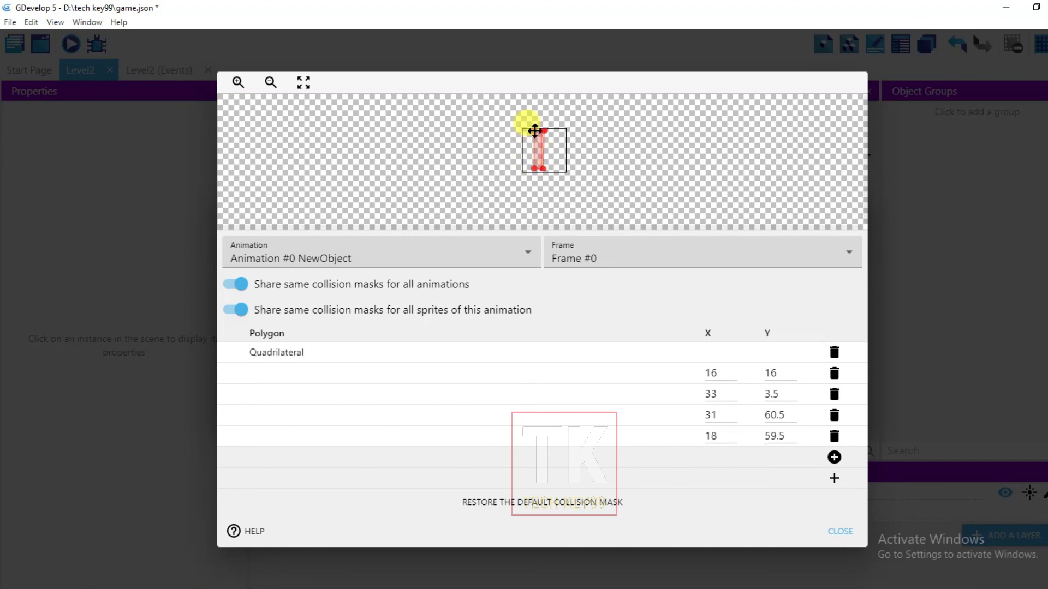
drag(534, 131, 535, 131)
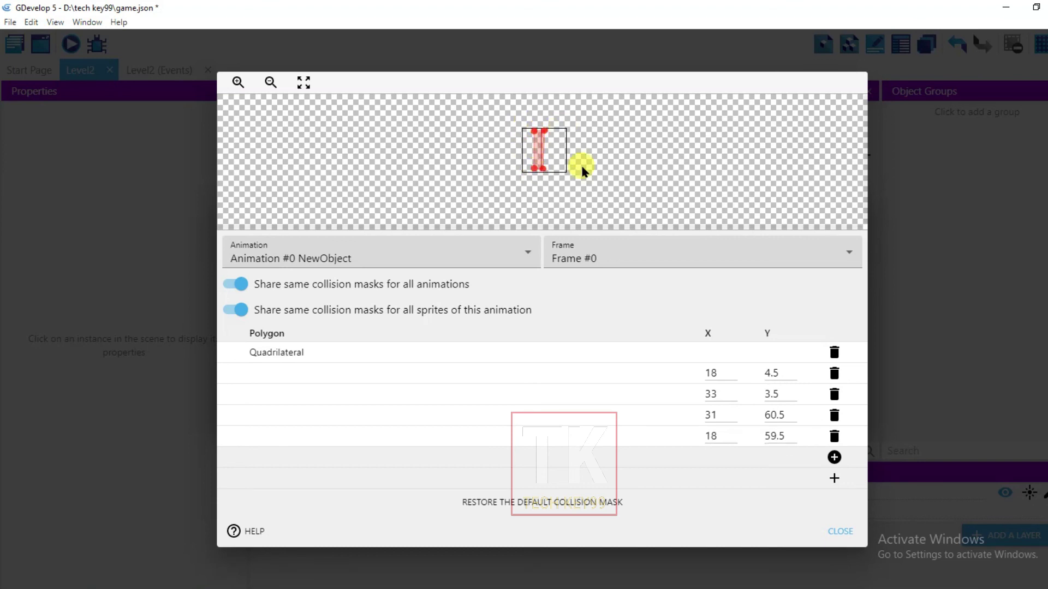
click(840, 533)
click(841, 410)
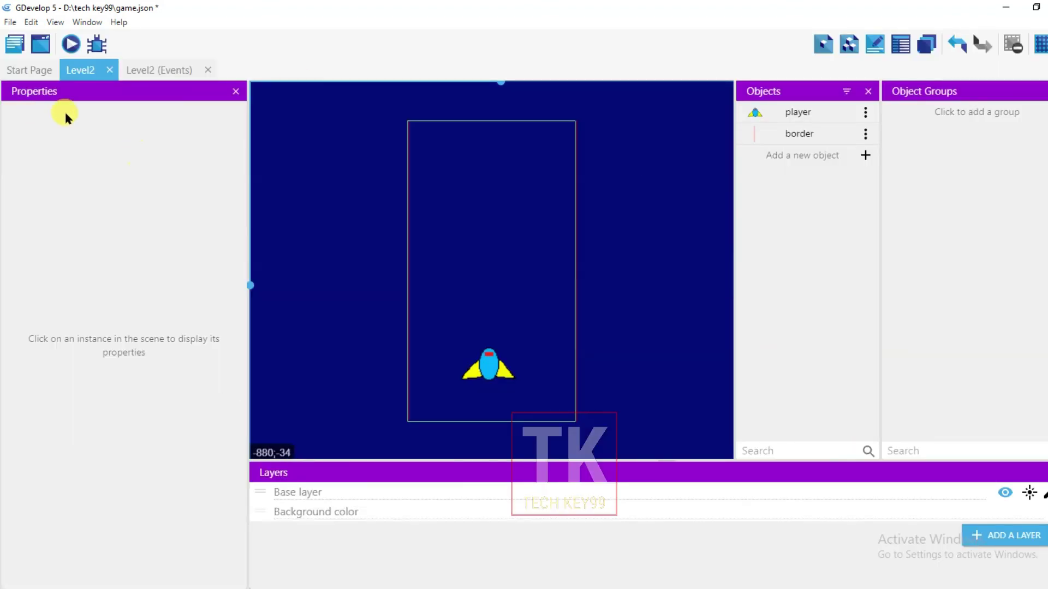
click(69, 46)
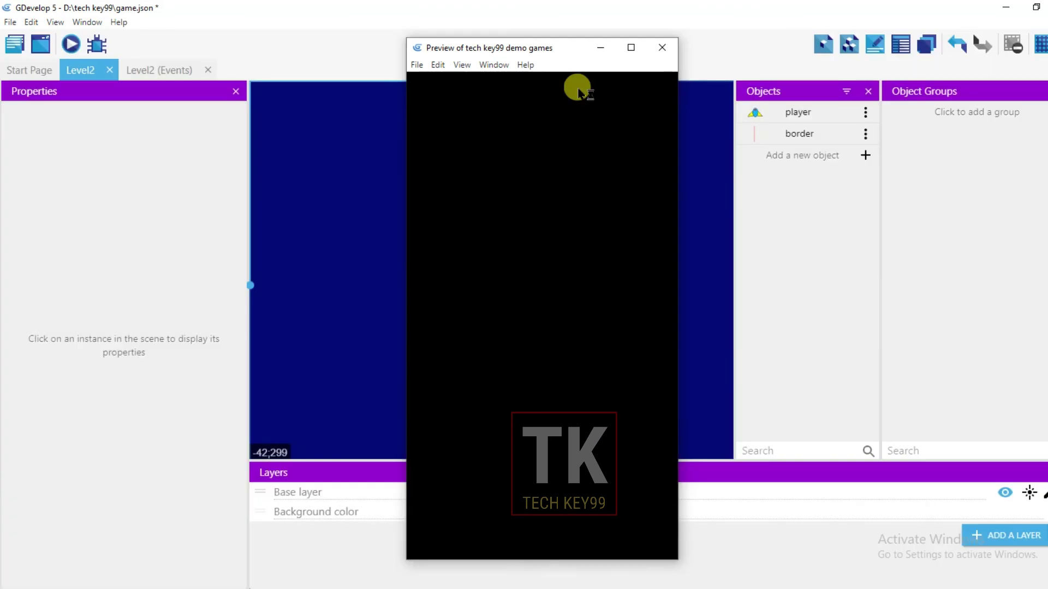
click(630, 48)
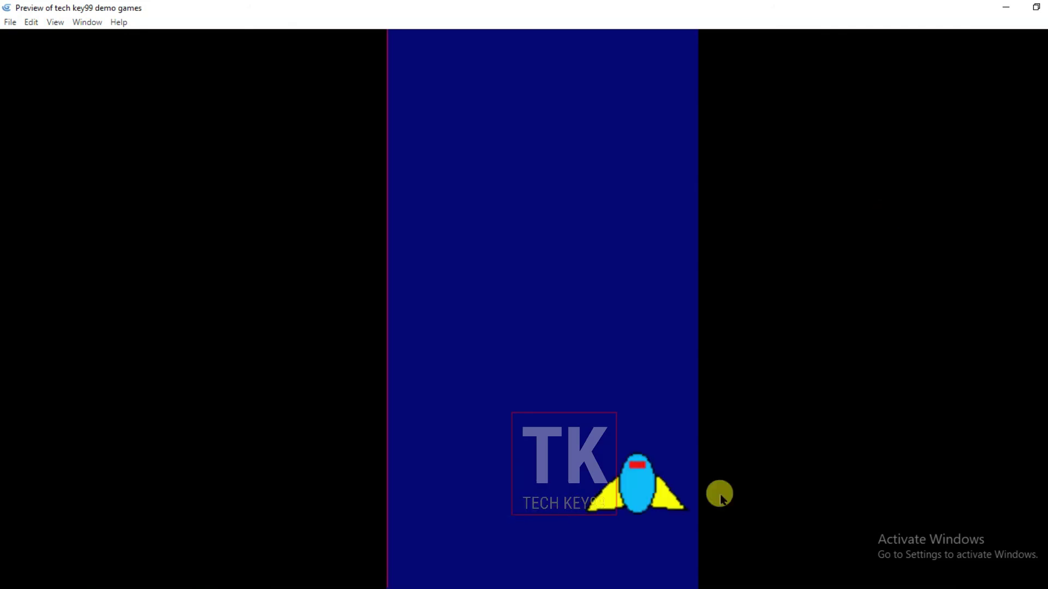
key(Left)
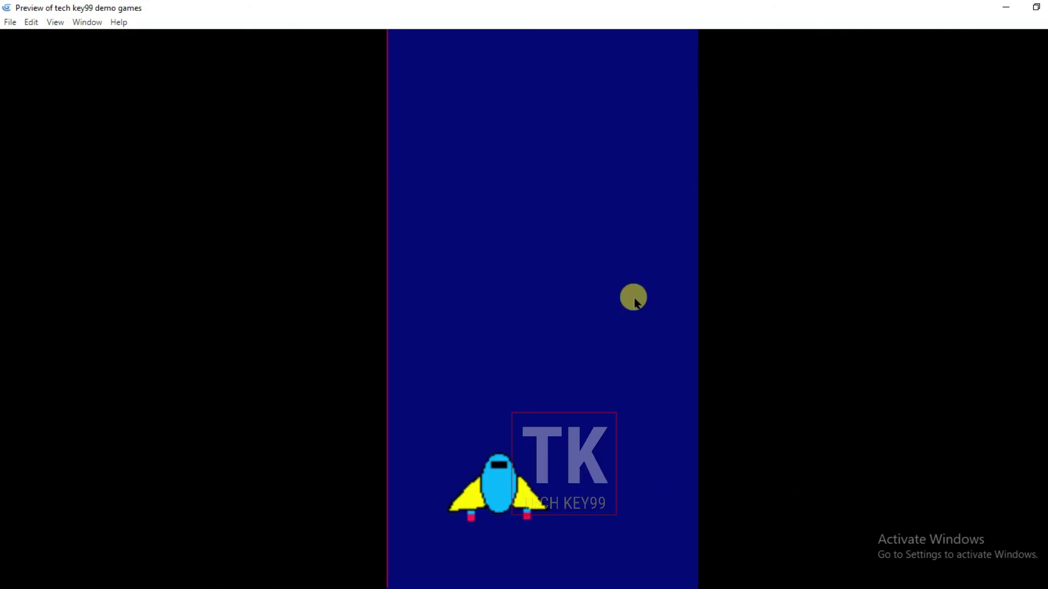
key(Left)
key(Right)
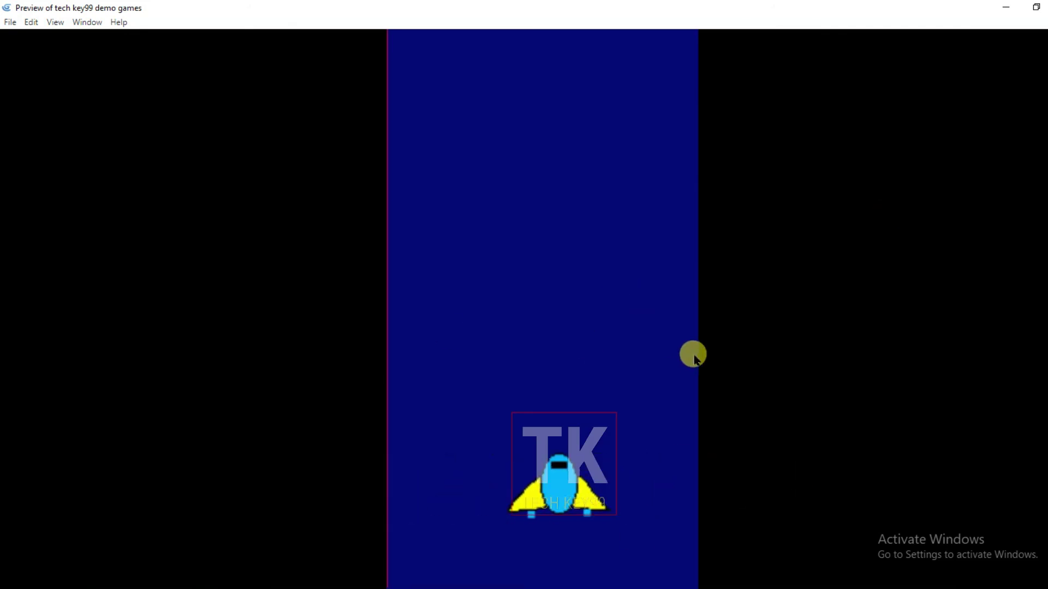
key(Right)
key(Left)
key(Left)
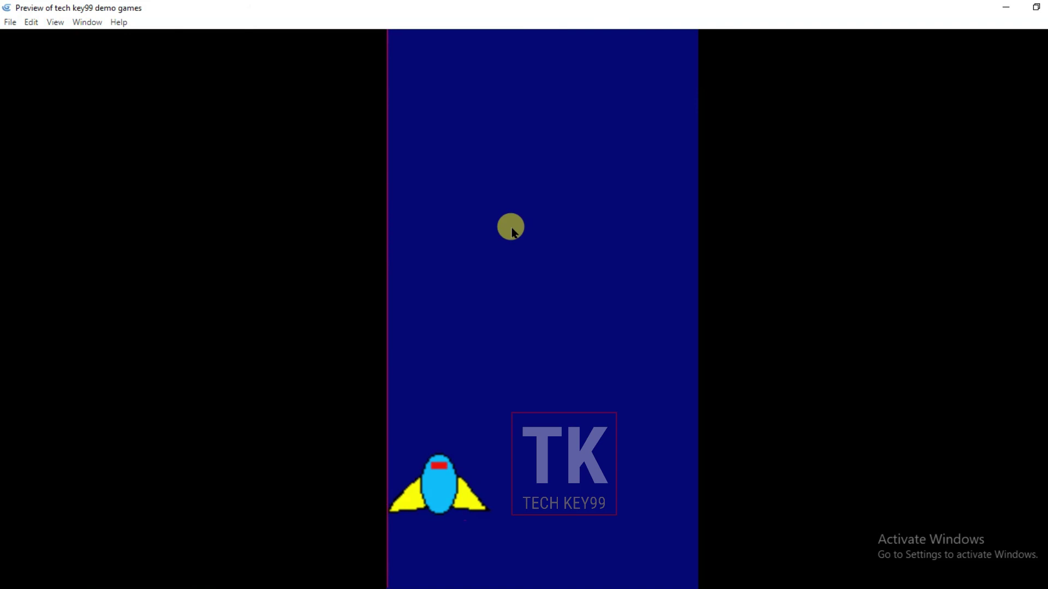
key(alt+F4)
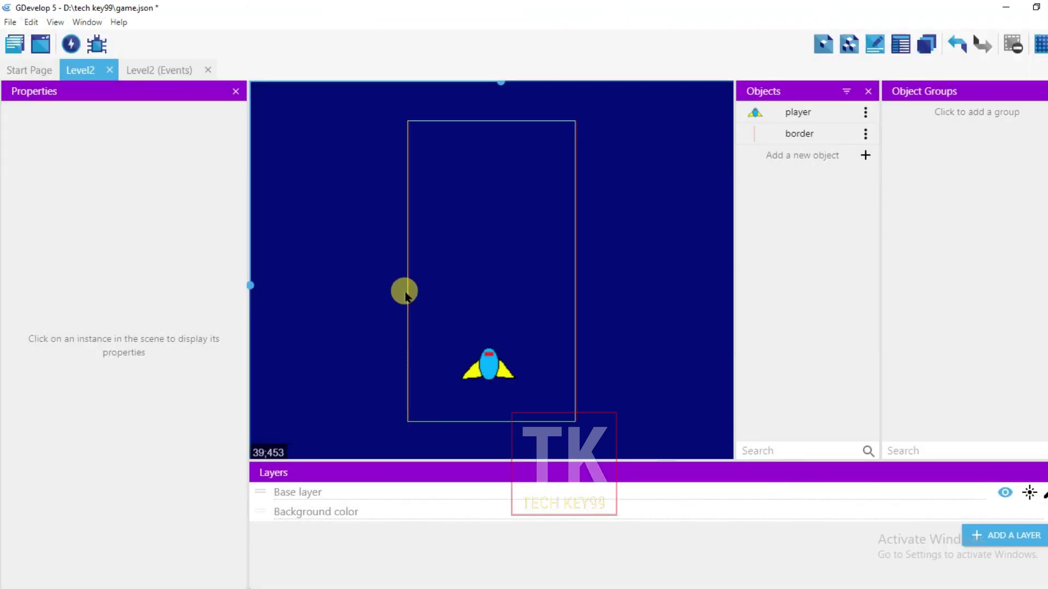
Step: Shift the left border wall to X −32 and relaunch the scene preview
click(409, 295)
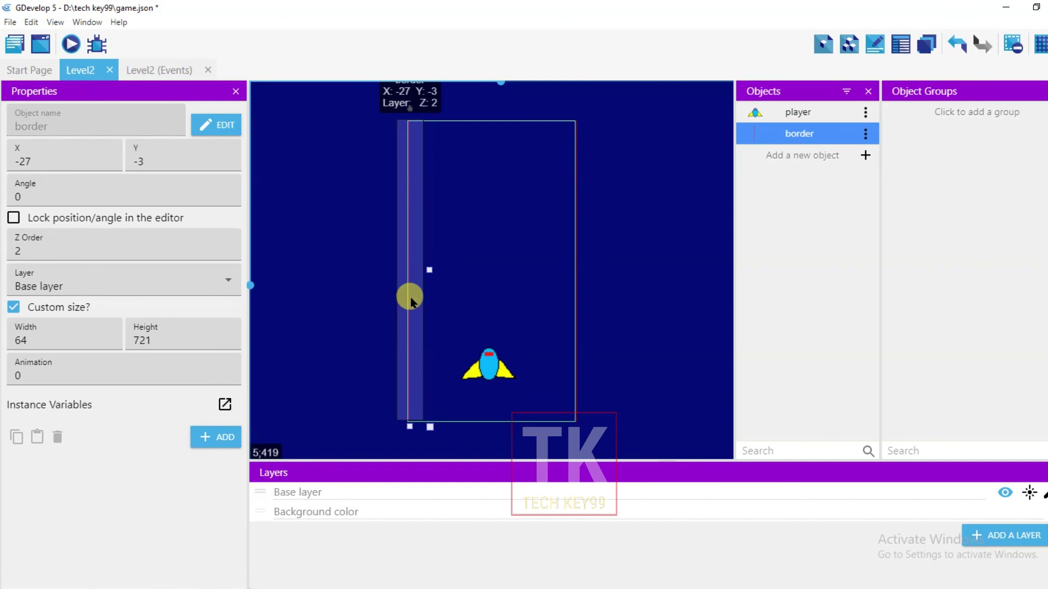
drag(411, 301, 404, 297)
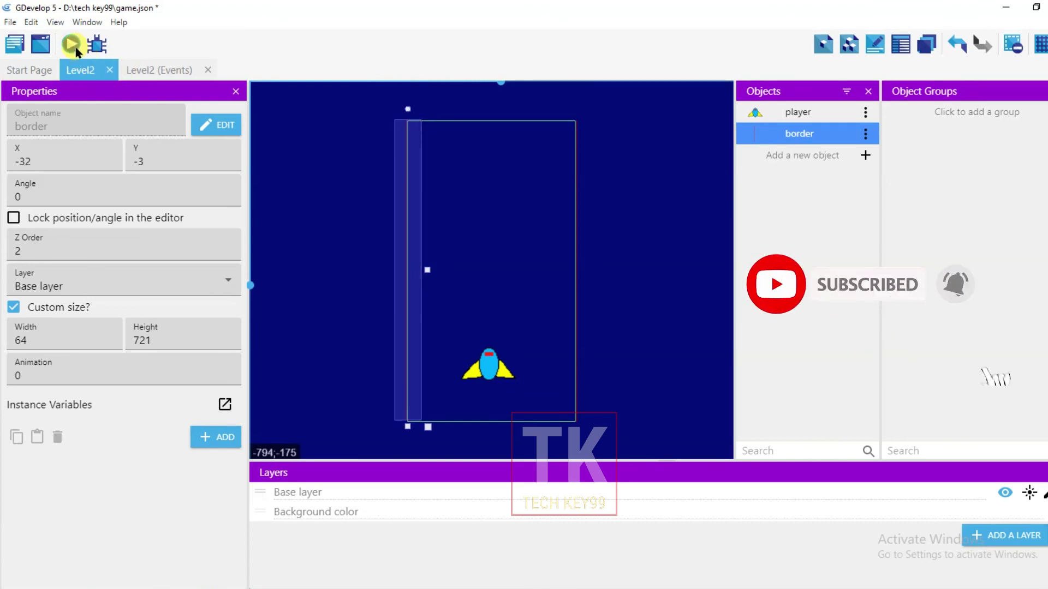
key(F5)
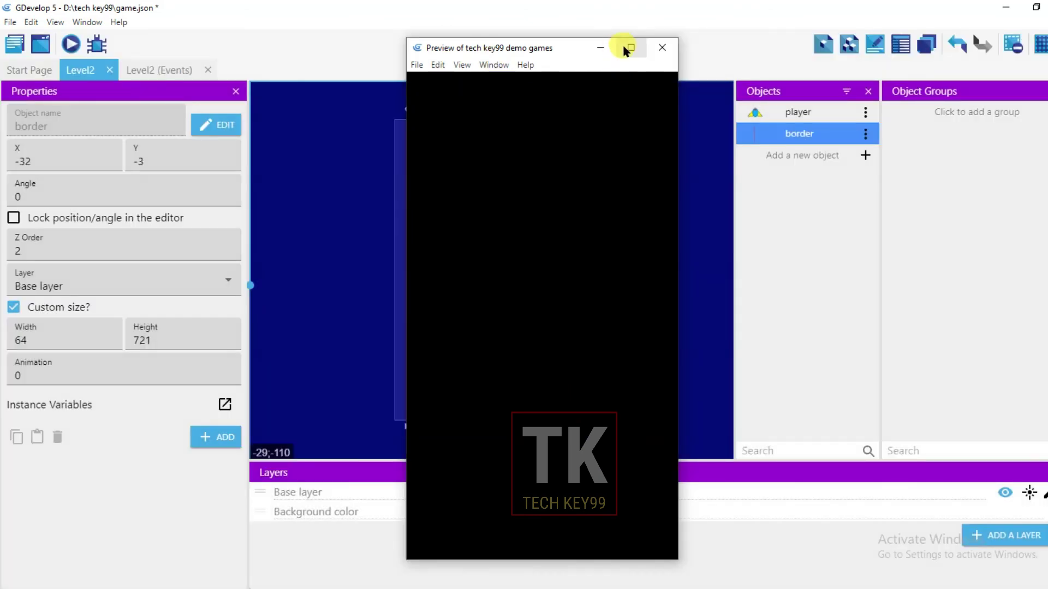
Step: Maximize the preview and steer the spaceship left and right into both red borders
click(629, 48)
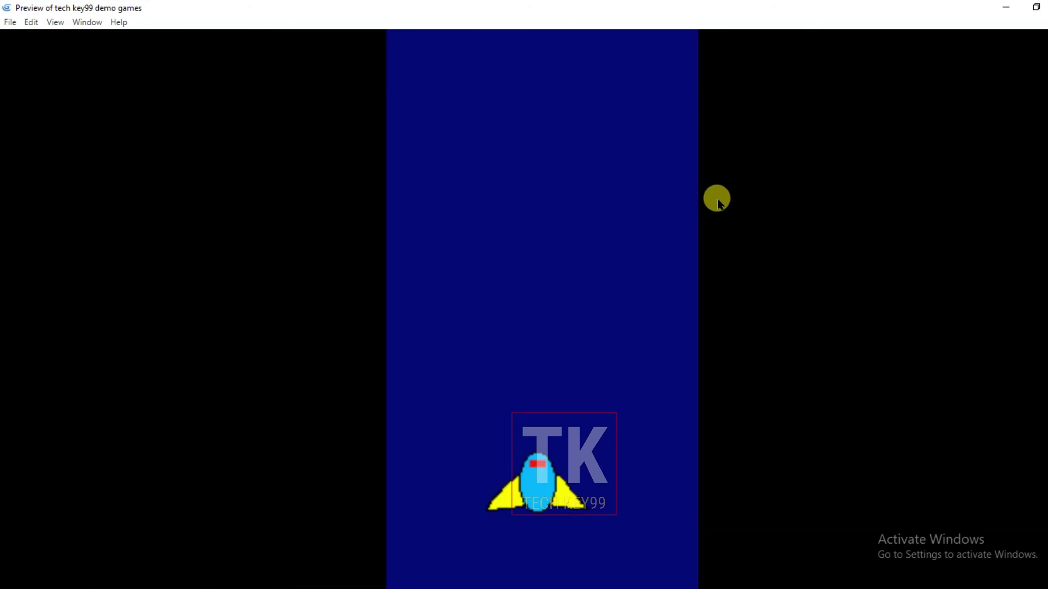
key(Left)
key(Right)
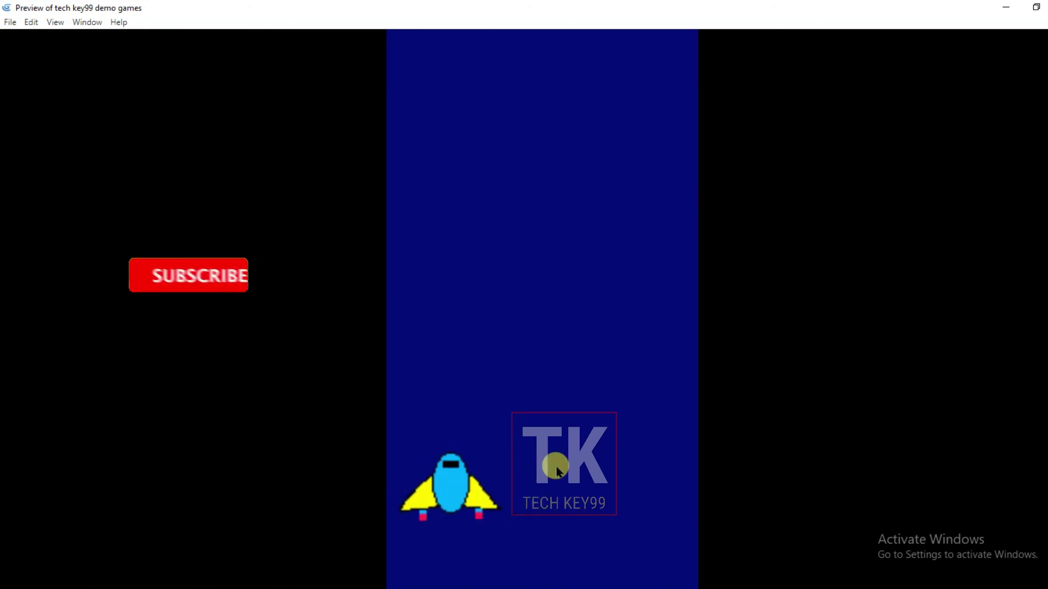
key(Left)
key(Left)
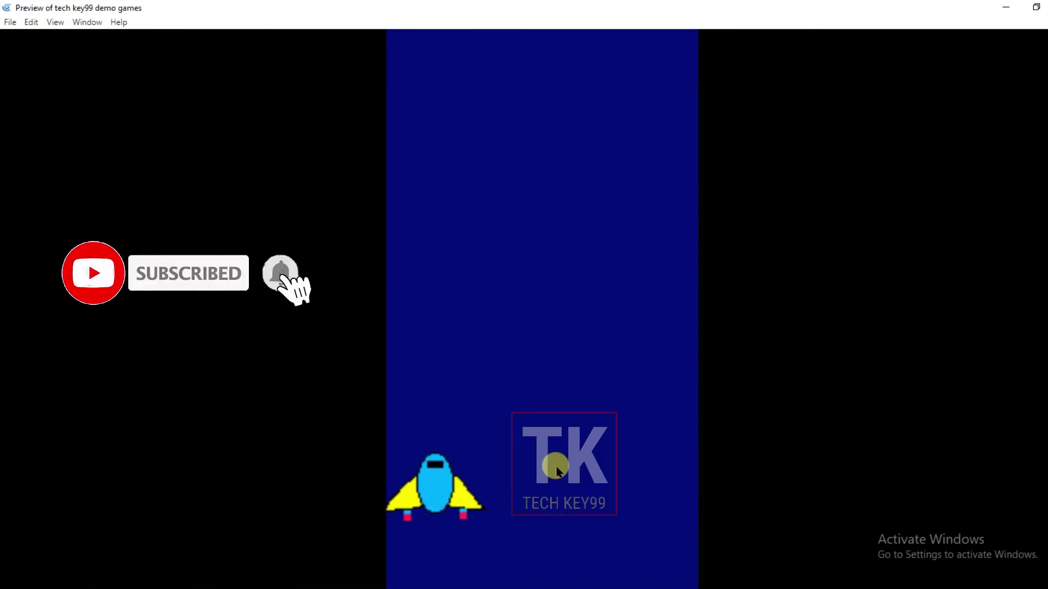
key(Right)
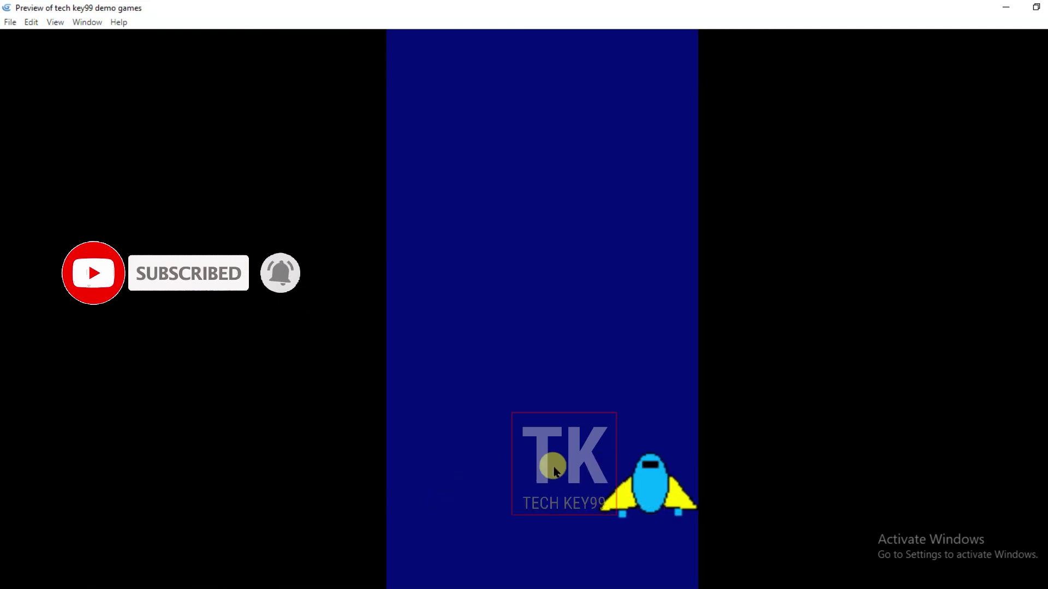